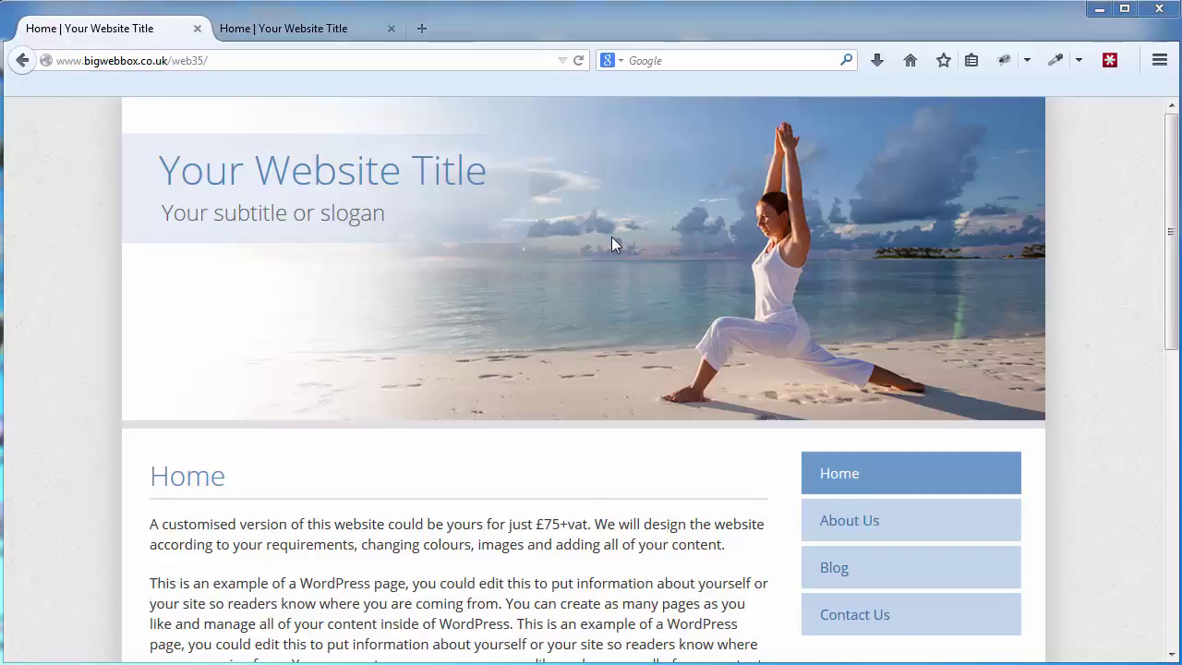
Go to the site's wp-admin login page by adding wp-admin to the URL.
{"action": "left_click", "coordinate": [267, 61]}
{"action": "left_click", "coordinate": [267, 61]}
{"action": "type", "text": "wp-admin"}
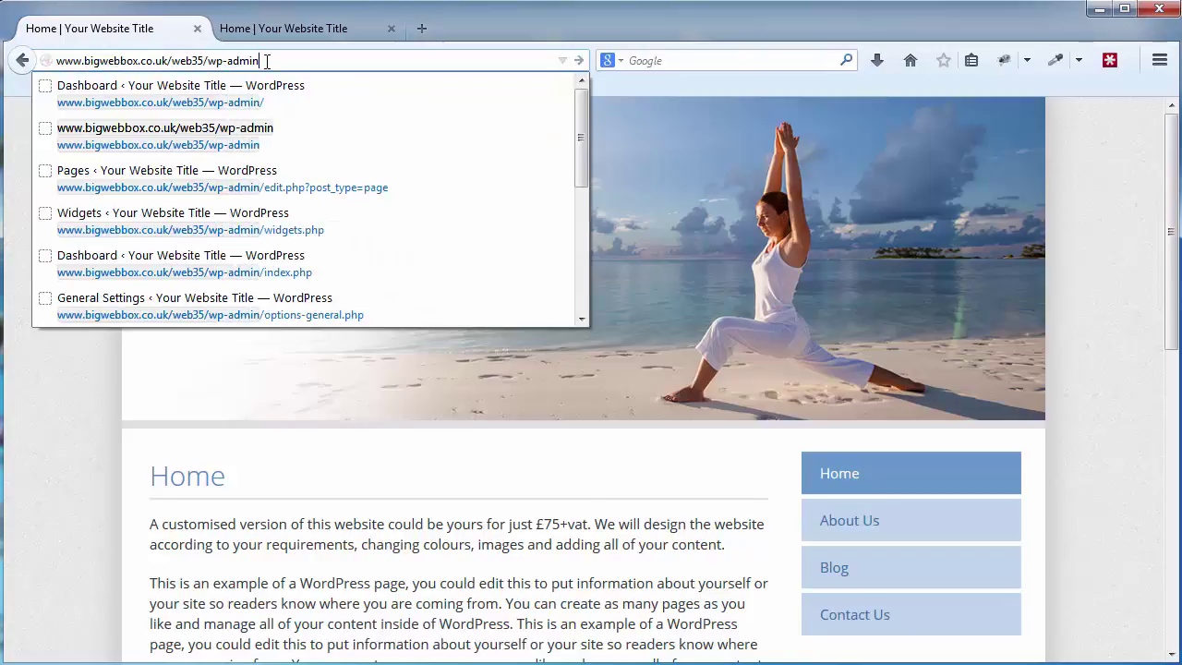
{"action": "key", "text": "Return"}
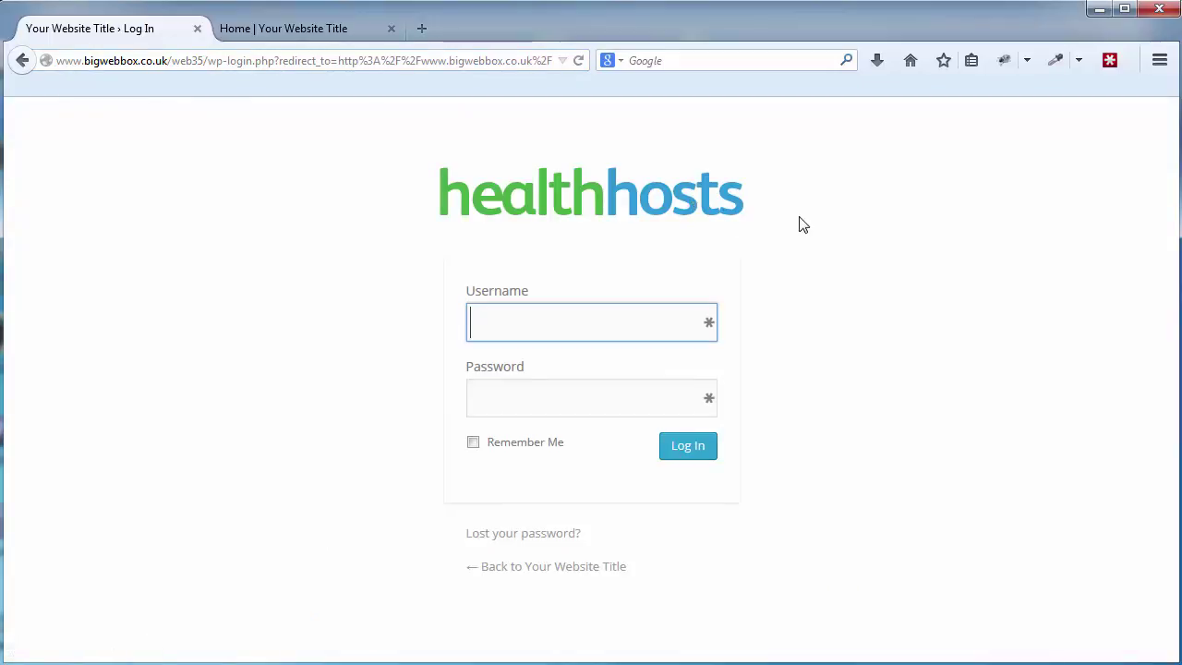
Log in with the admin account's username and password.
{"action": "left_click", "coordinate": [585, 324]}
{"action": "type", "text": "manager"}
{"action": "key", "text": "Tab"}
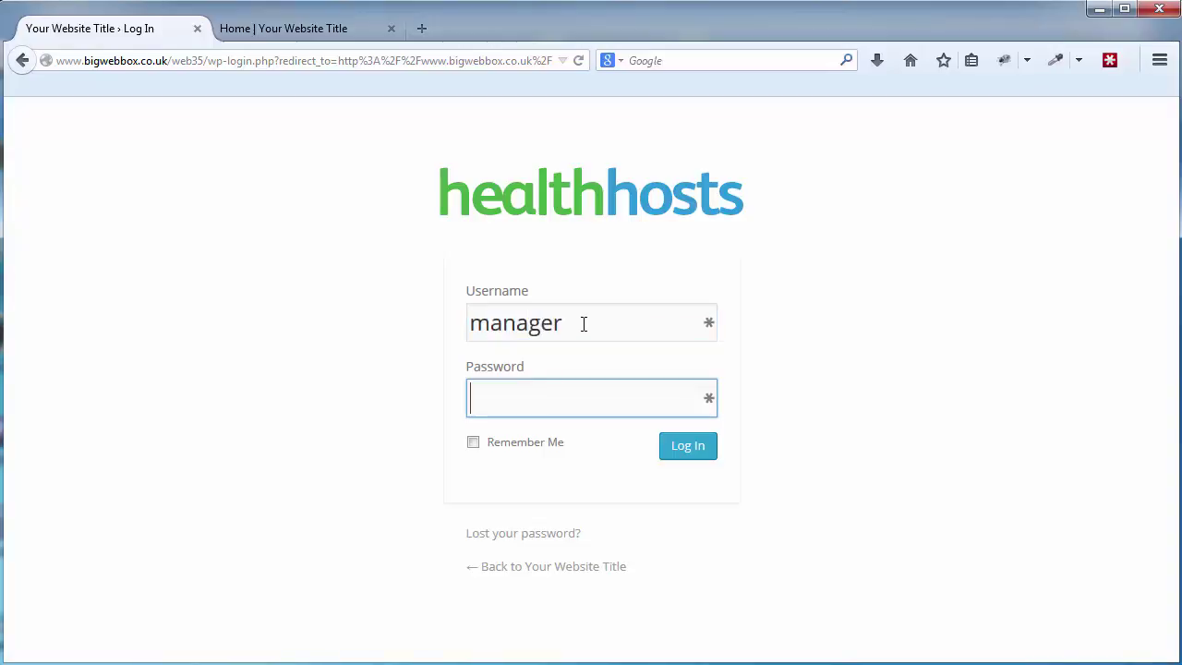
{"action": "type", "text": "••••••••••"}
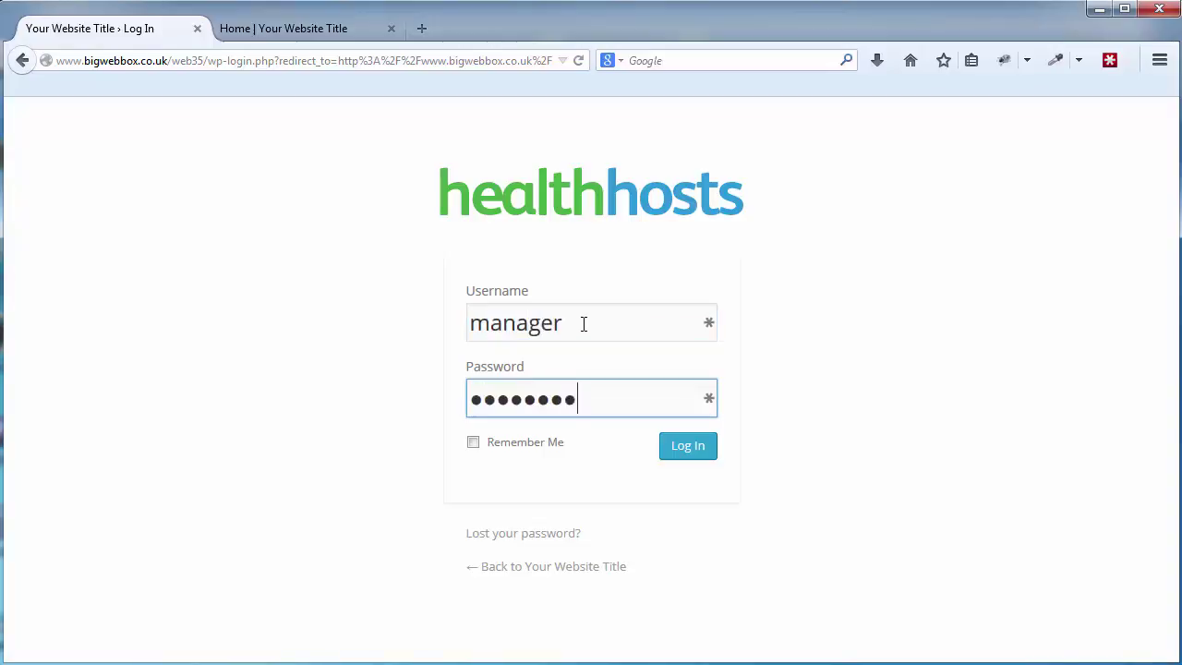
{"action": "type", "text": "•"}
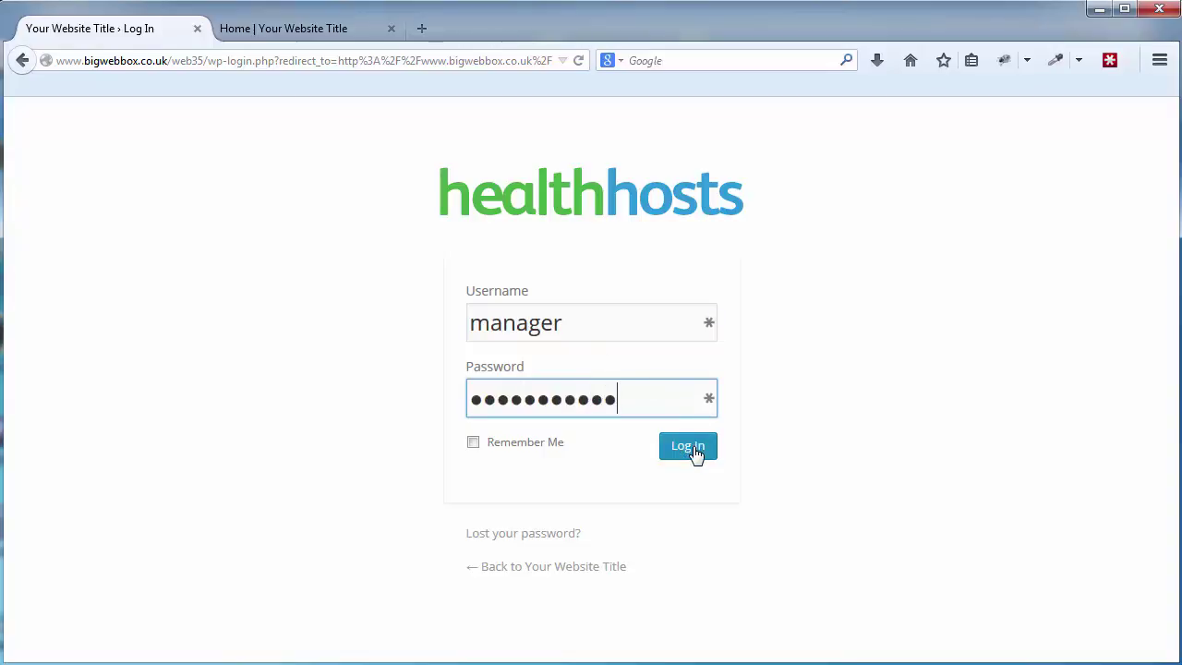
{"action": "left_click", "coordinate": [688, 446]}
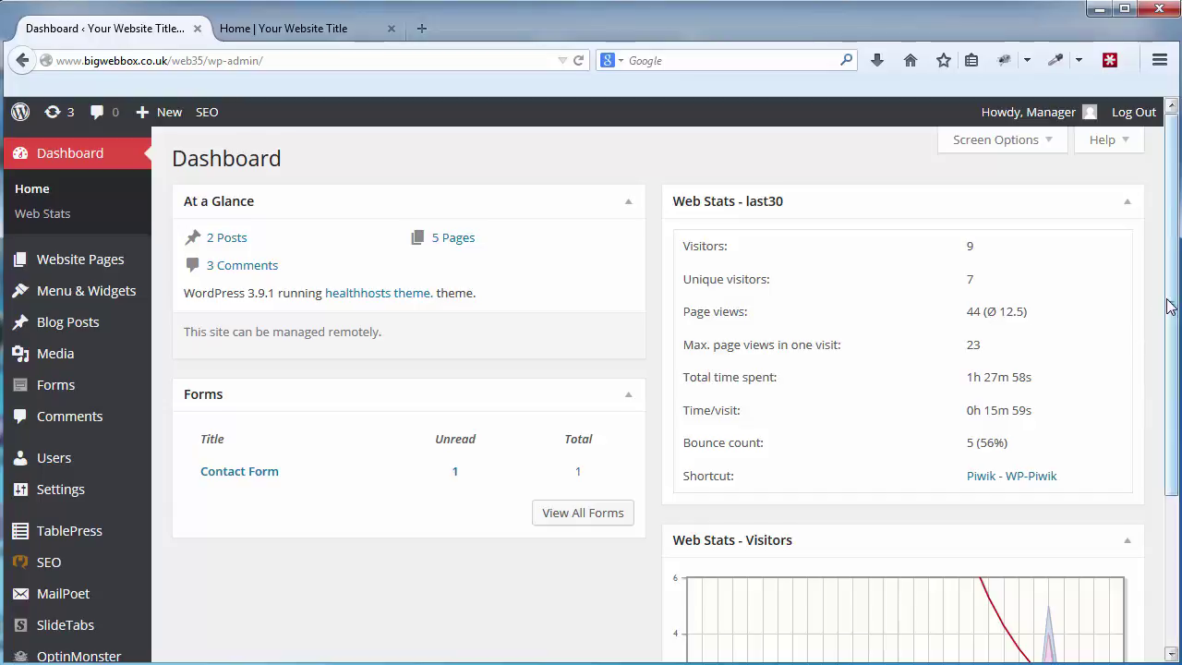
Scroll the Dashboard down to the Web Stats chart and back to the top.
{"action": "scroll", "coordinate": [1157, 319], "scroll_direction": "down", "scroll_amount": 3}
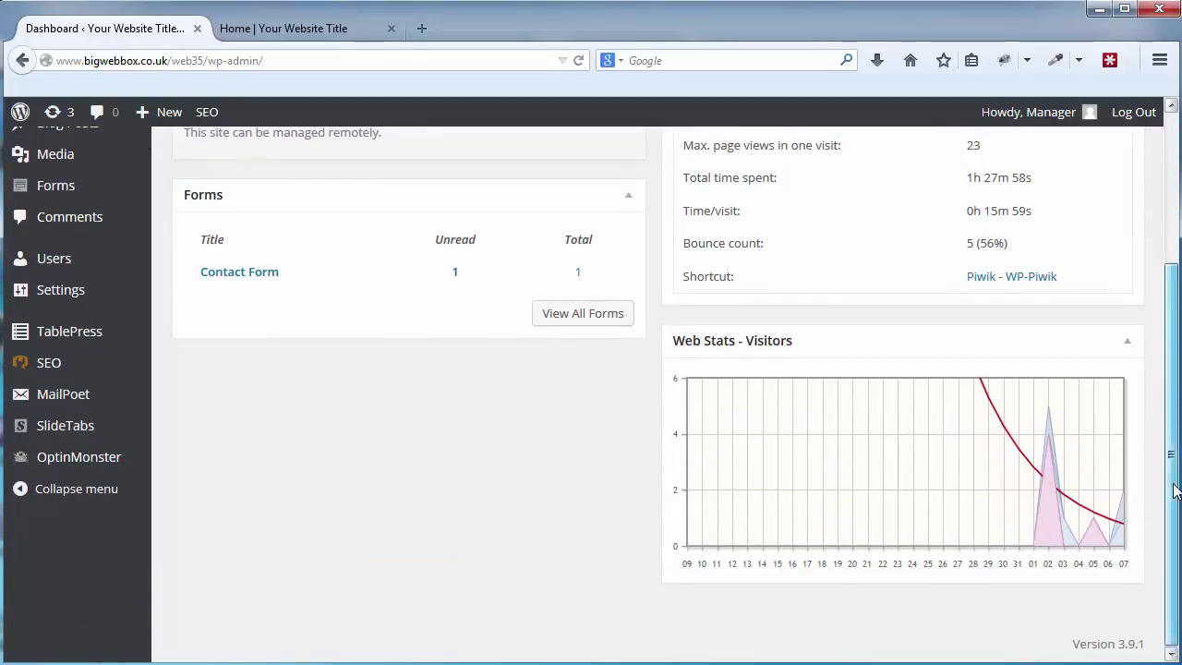
{"action": "left_click_drag", "start_coordinate": [1175, 491], "coordinate": [1160, 256]}
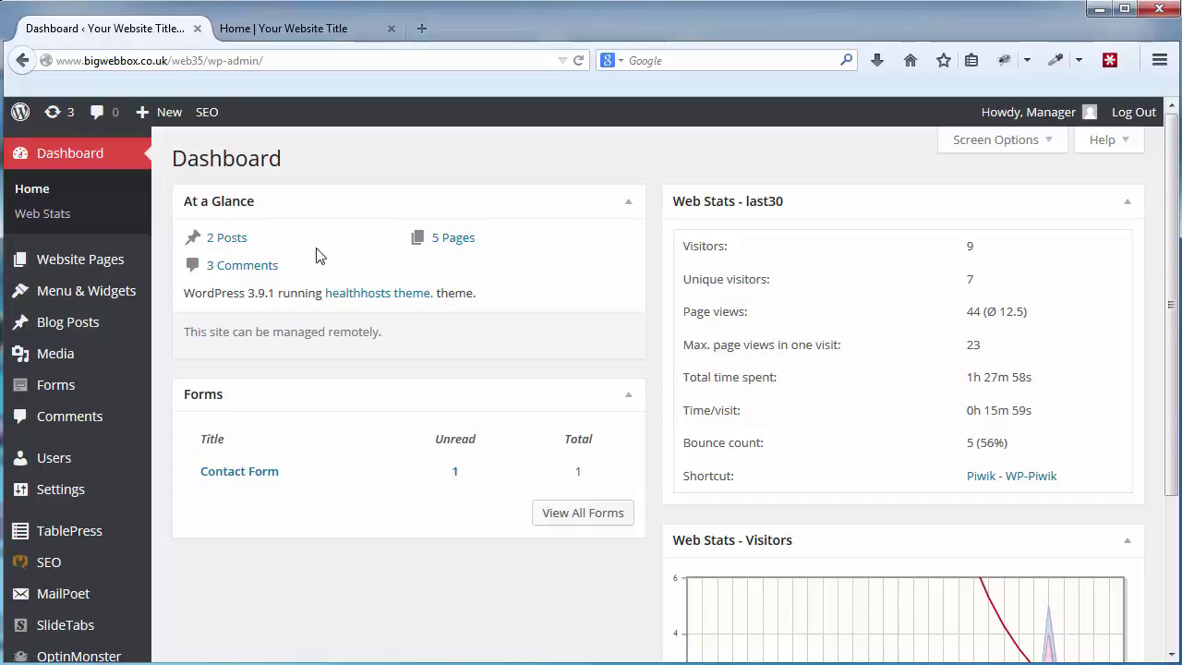
{"action": "mouse_move", "coordinate": [103, 261]}
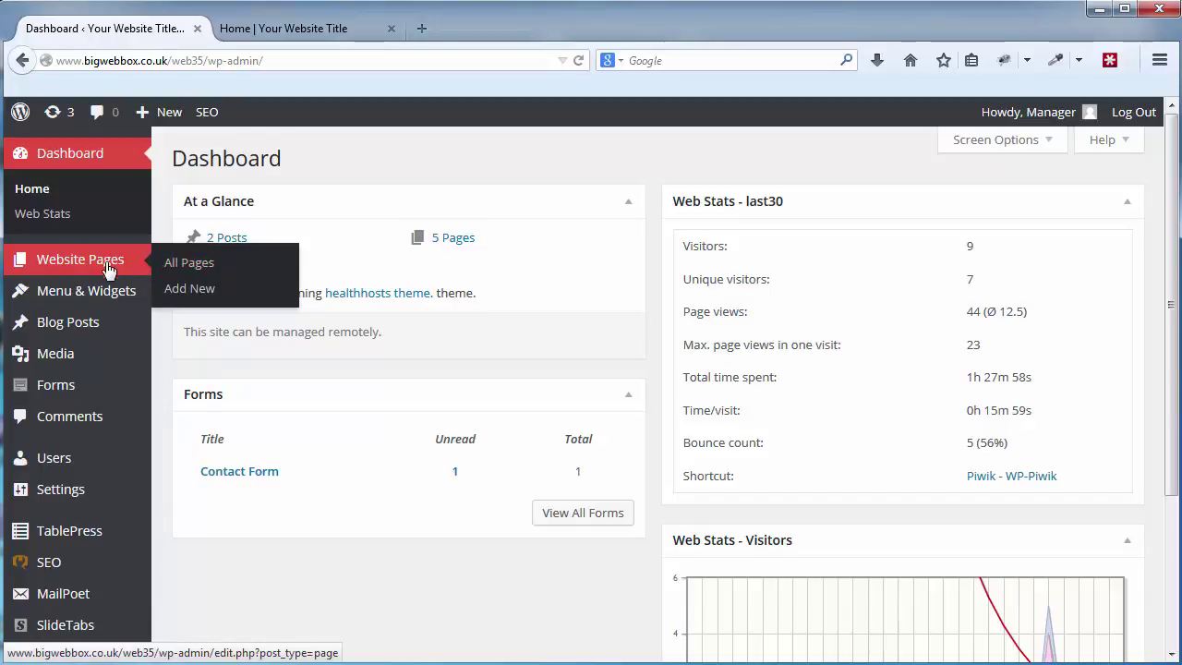
Review the five pages under Website Pages, then switch to the live Home page.
{"action": "mouse_move", "coordinate": [89, 302]}
{"action": "left_click", "coordinate": [108, 268]}
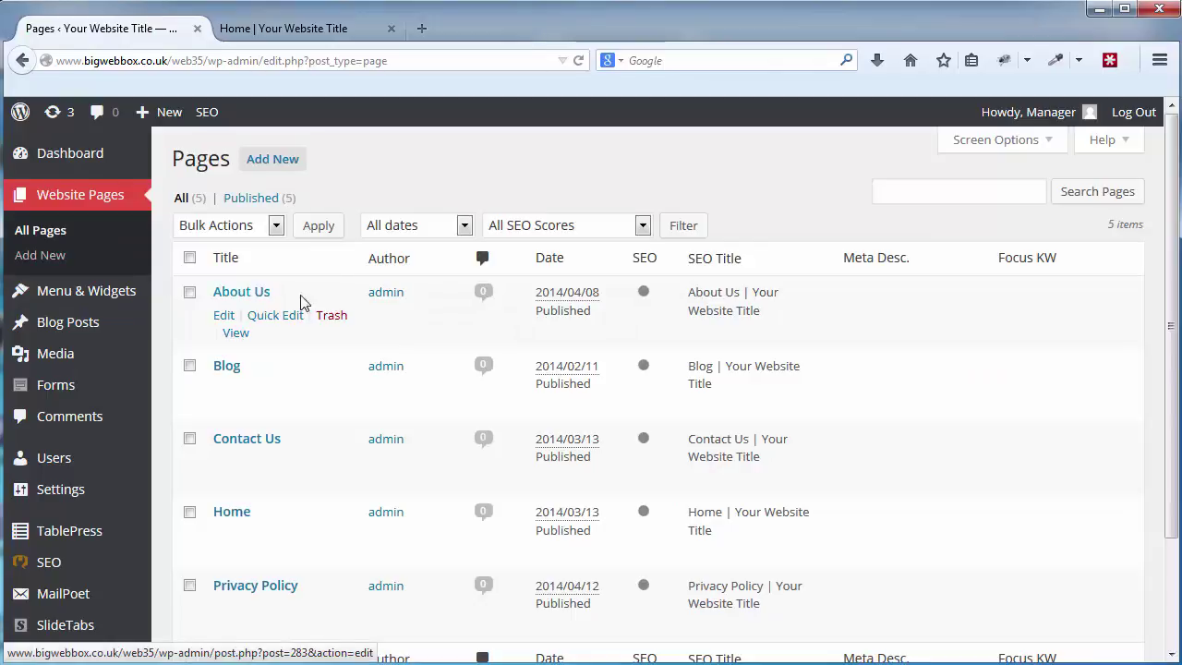
{"action": "scroll", "coordinate": [317, 239], "scroll_direction": "down", "scroll_amount": 3}
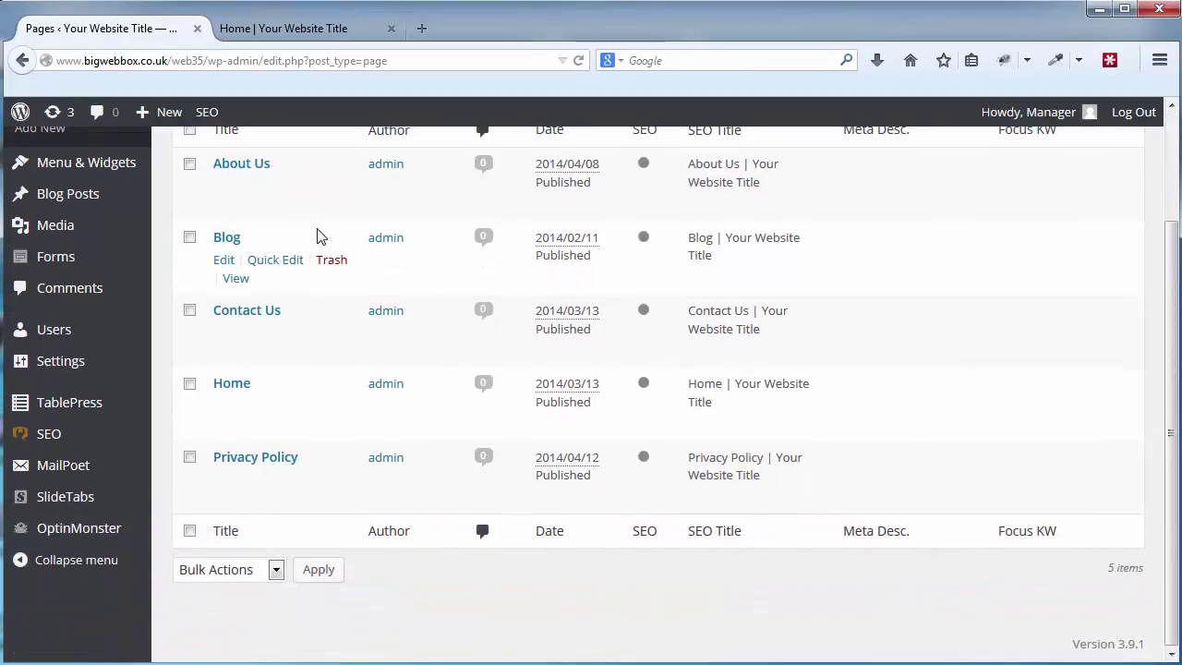
{"action": "scroll", "coordinate": [318, 235], "scroll_direction": "up", "scroll_amount": 2}
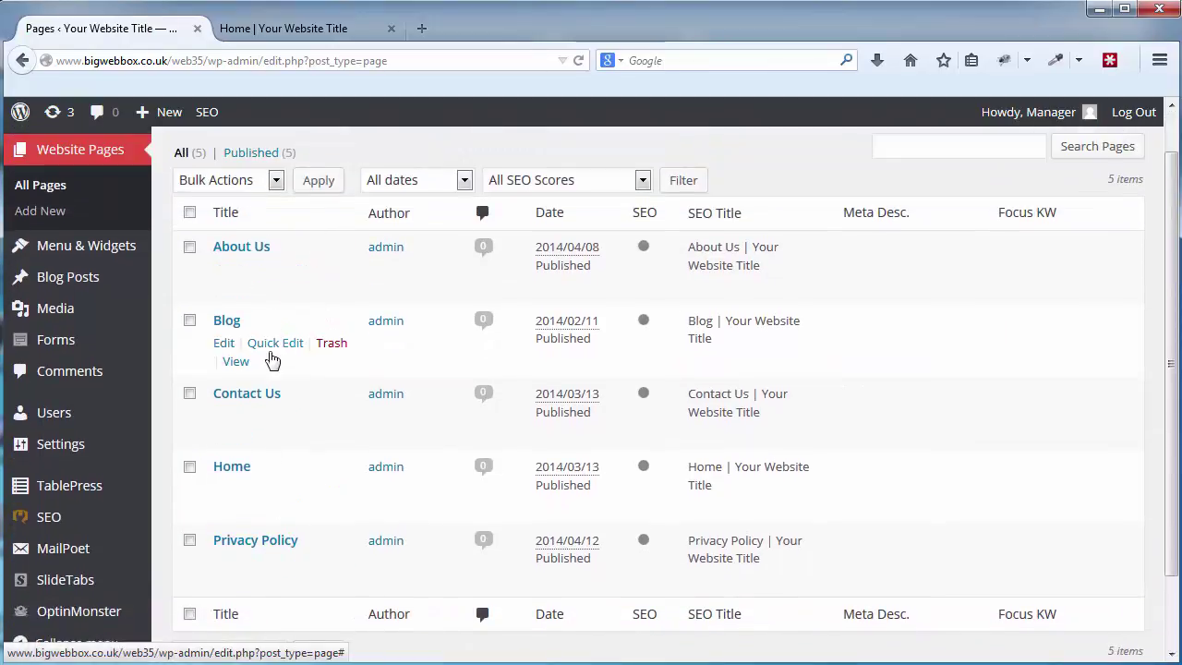
{"action": "left_click", "coordinate": [283, 35]}
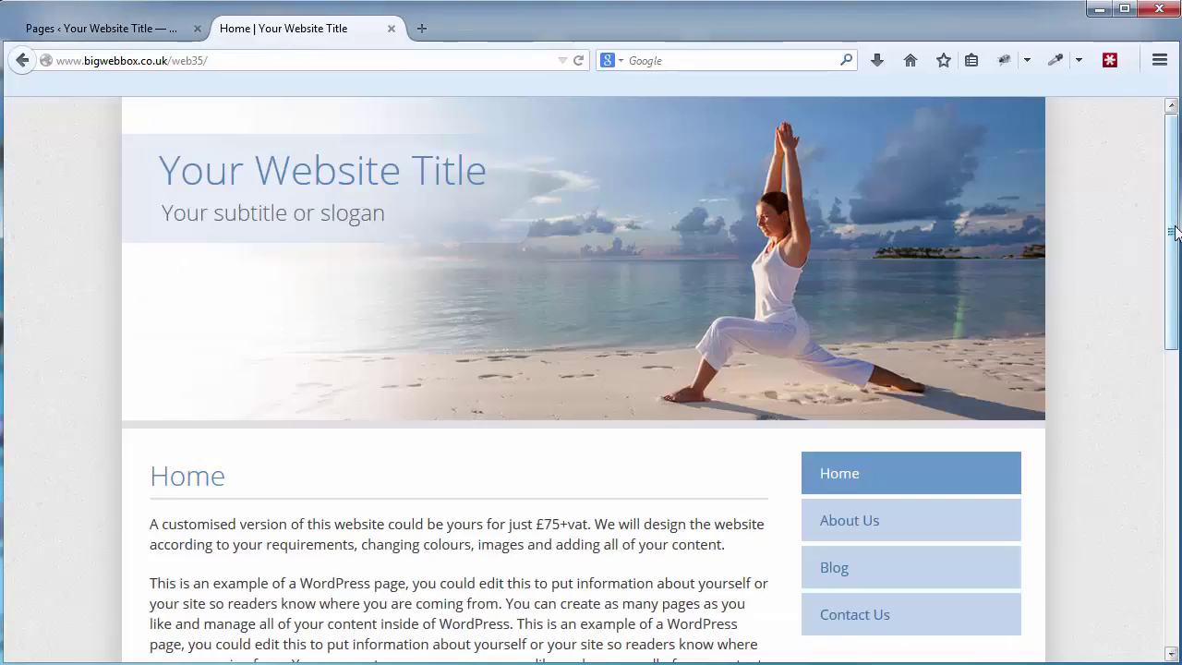
Scroll through the live home page and sidebar menu, then return to the admin Pages tab.
{"action": "left_click_drag", "start_coordinate": [1174, 232], "coordinate": [1175, 283]}
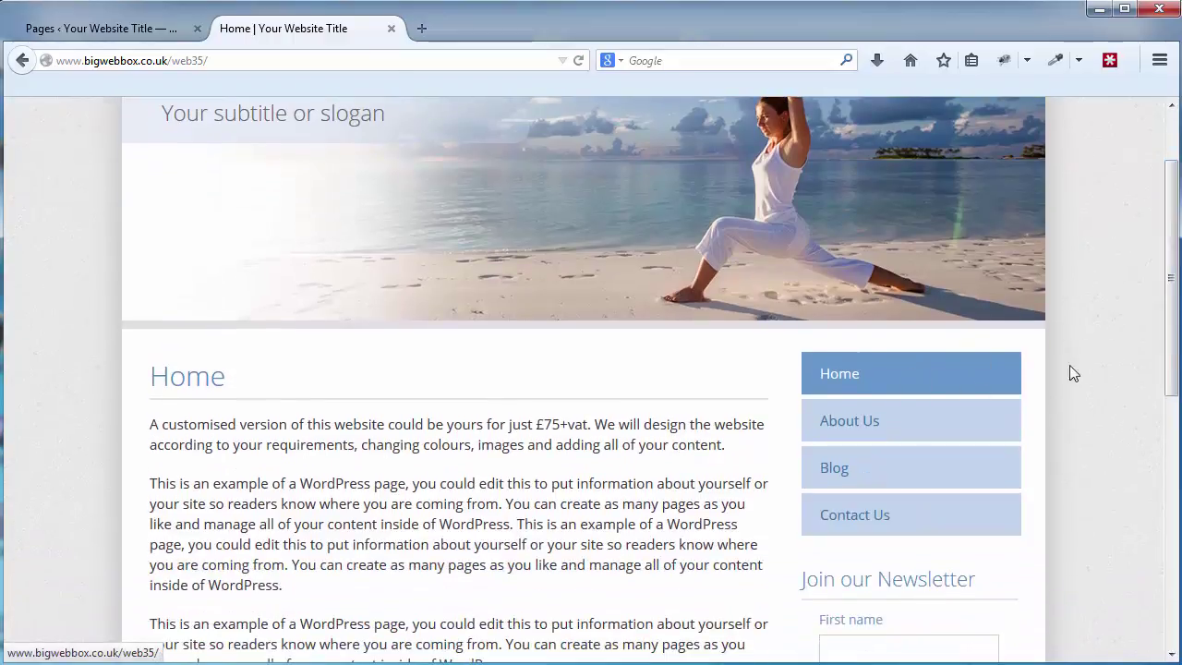
{"action": "left_click_drag", "start_coordinate": [1171, 332], "coordinate": [1171, 281]}
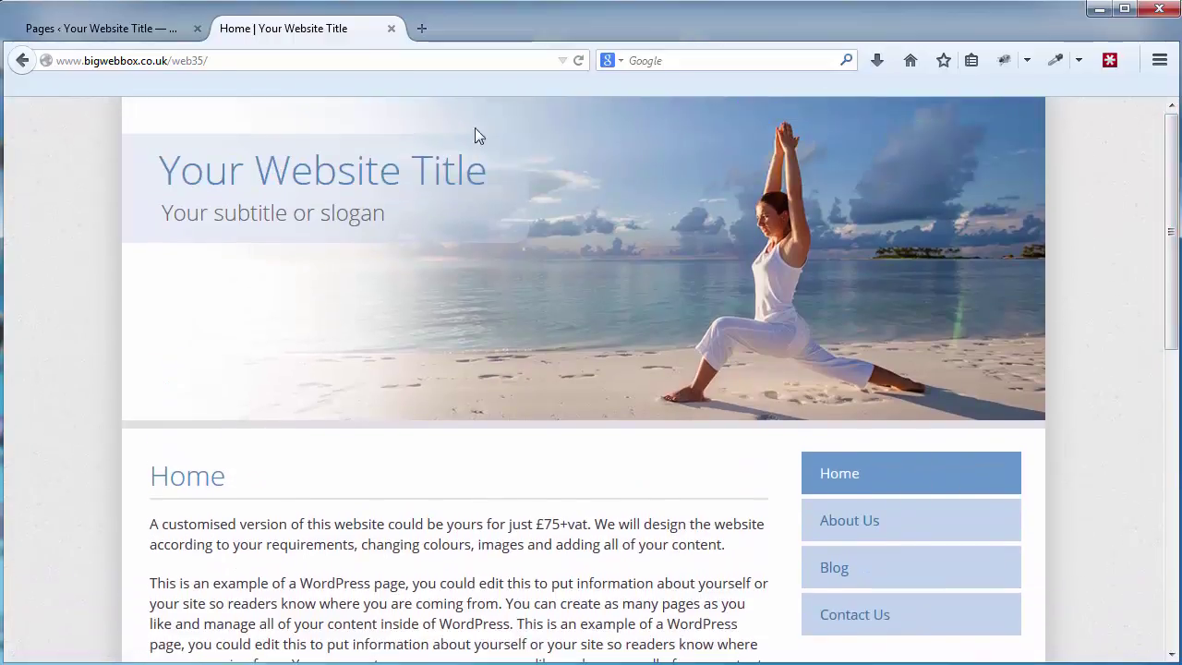
{"action": "left_click", "coordinate": [158, 27]}
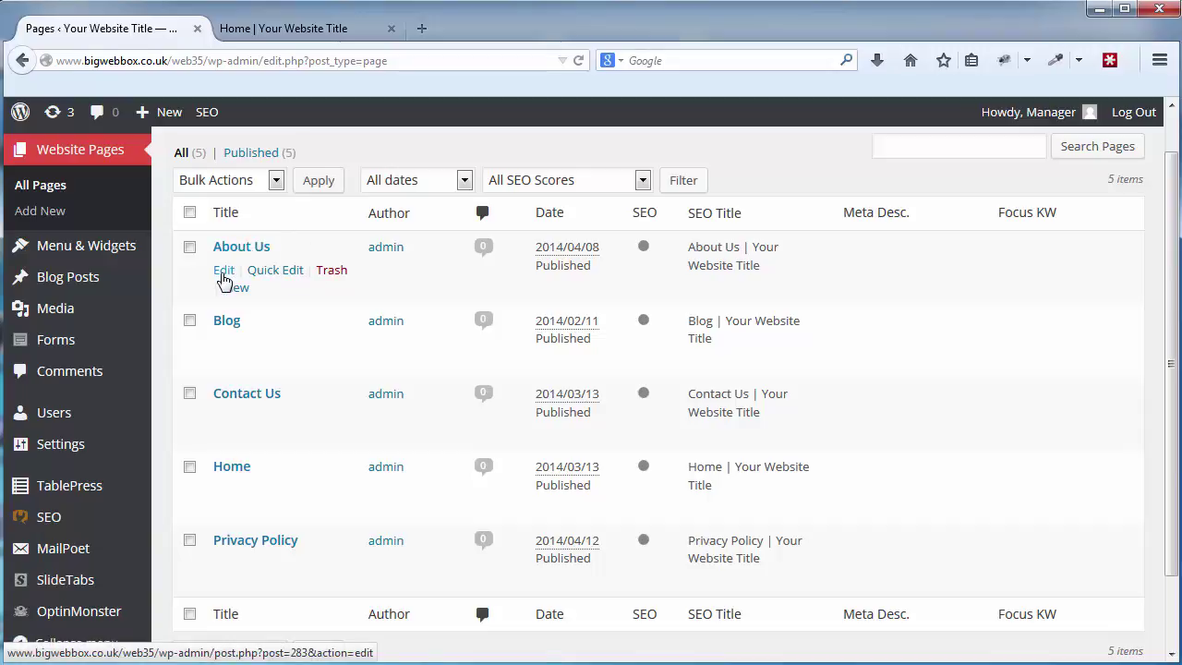
Open About Us in the editor and type, then delete, stray characters in its first paragraph.
{"action": "left_click", "coordinate": [224, 271]}
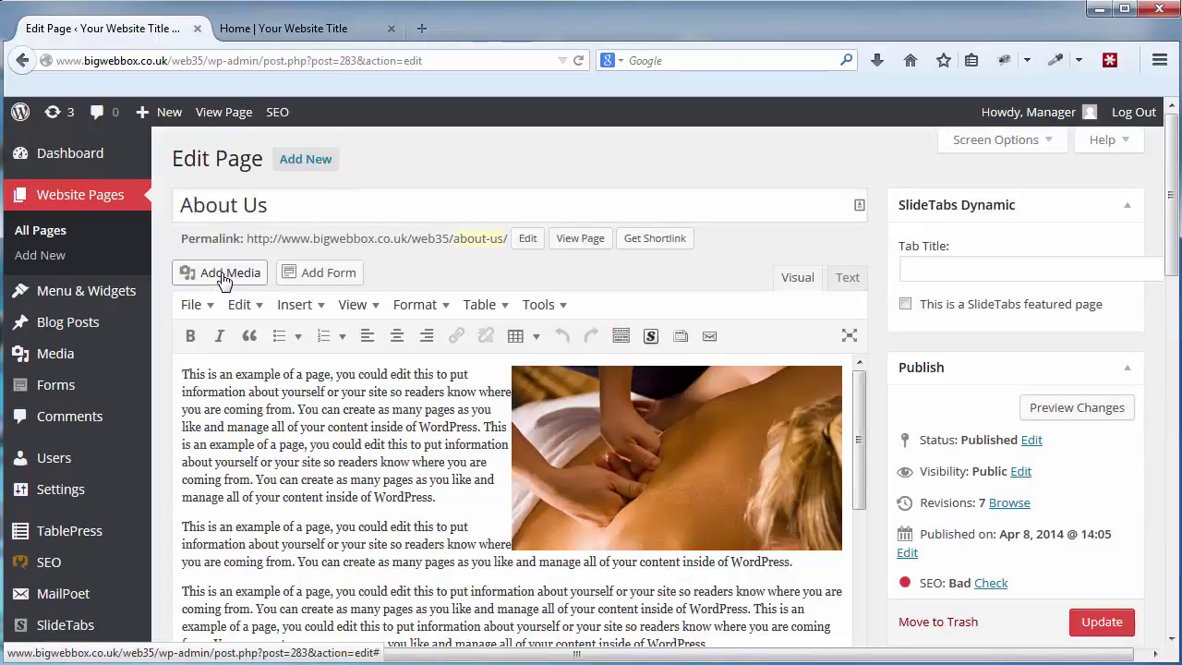
{"action": "left_click", "coordinate": [306, 205]}
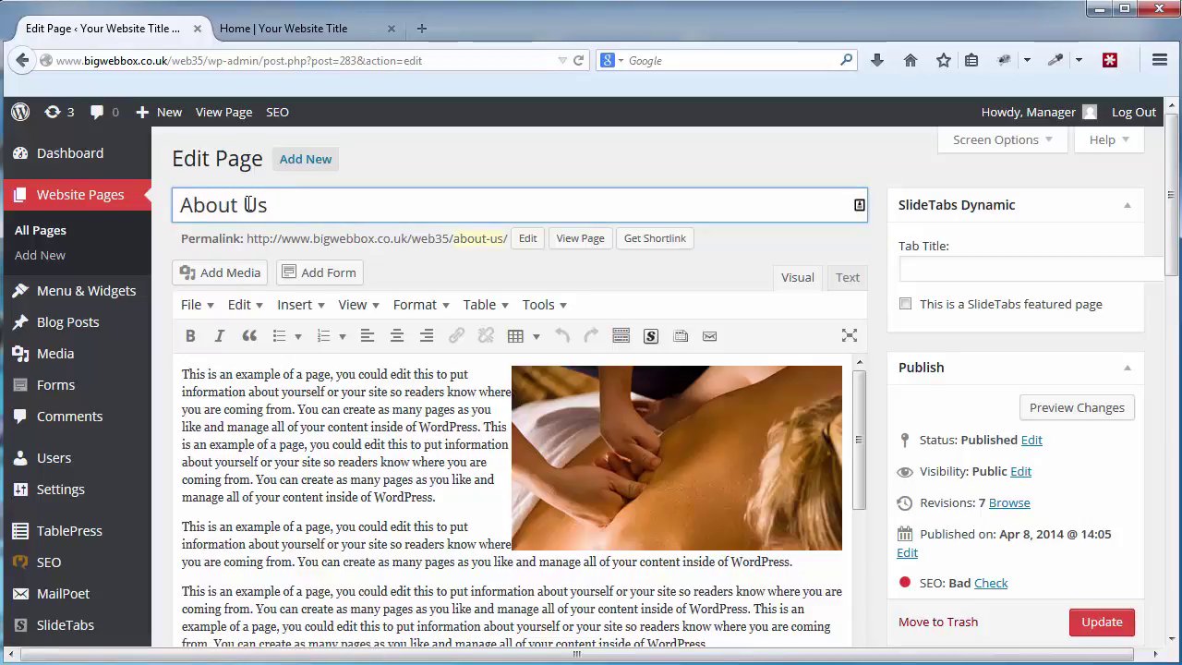
{"action": "left_click", "coordinate": [356, 460]}
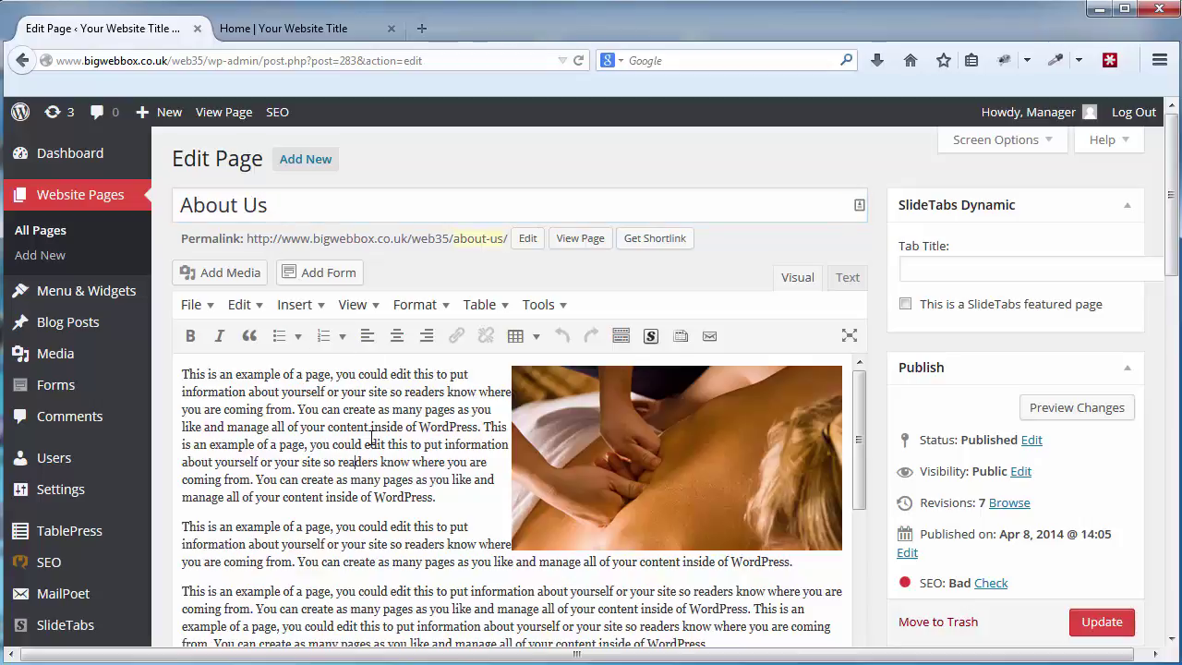
{"action": "left_click", "coordinate": [468, 502]}
{"action": "type", "text": "fgfdggf"}
{"action": "key", "text": "BackSpace"}
{"action": "key", "text": "BackSpace"}
{"action": "key", "text": "BackSpace"}
{"action": "key", "text": "BackSpace"}
{"action": "key", "text": "BackSpace"}
Save the About Us page with Update and go back to the live home page.
{"action": "scroll", "coordinate": [418, 407], "scroll_direction": "down", "scroll_amount": 3}
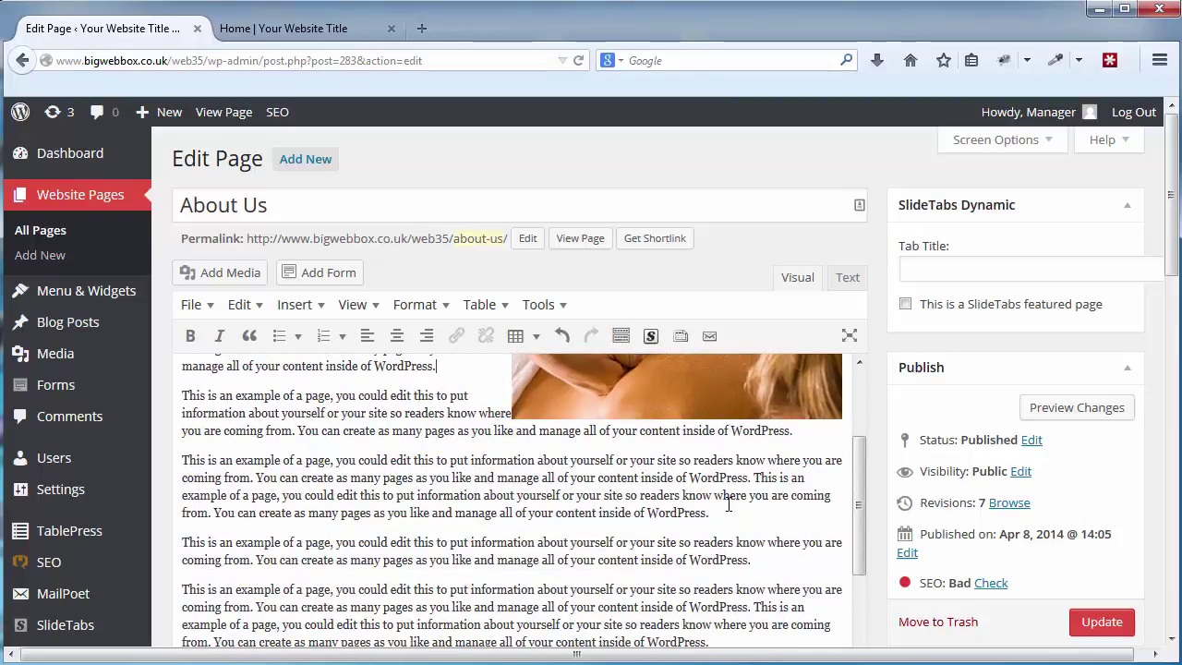
{"action": "scroll", "coordinate": [1171, 263], "scroll_direction": "down", "scroll_amount": 3}
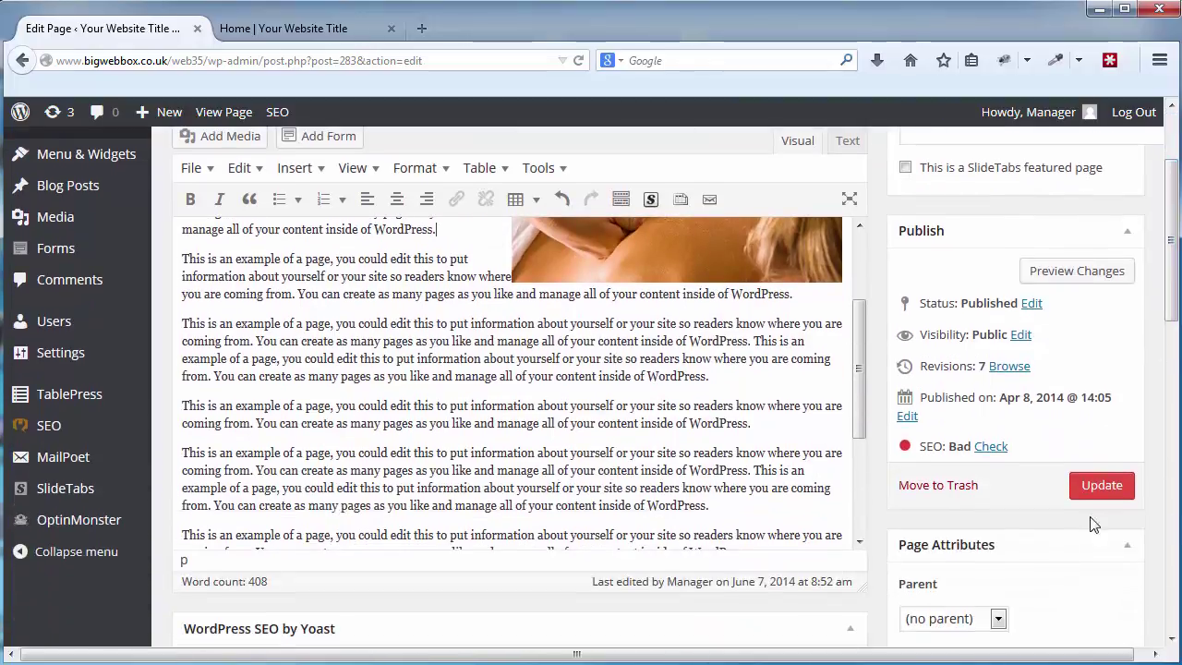
{"action": "left_click", "coordinate": [1105, 494]}
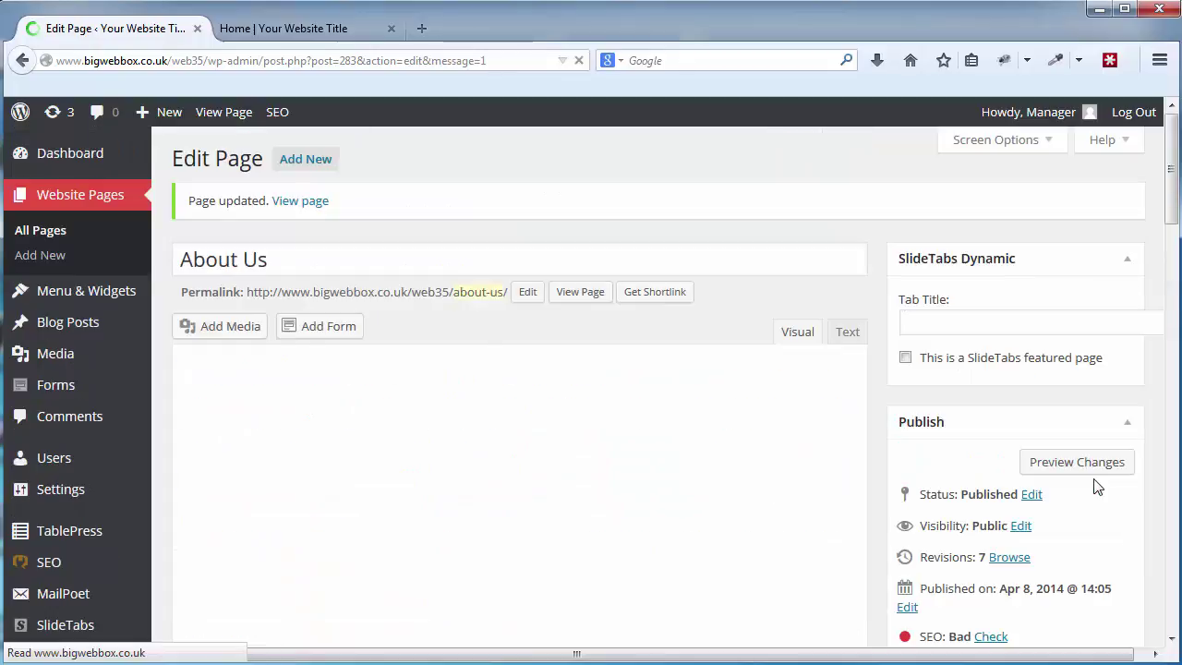
{"action": "left_click", "coordinate": [319, 33]}
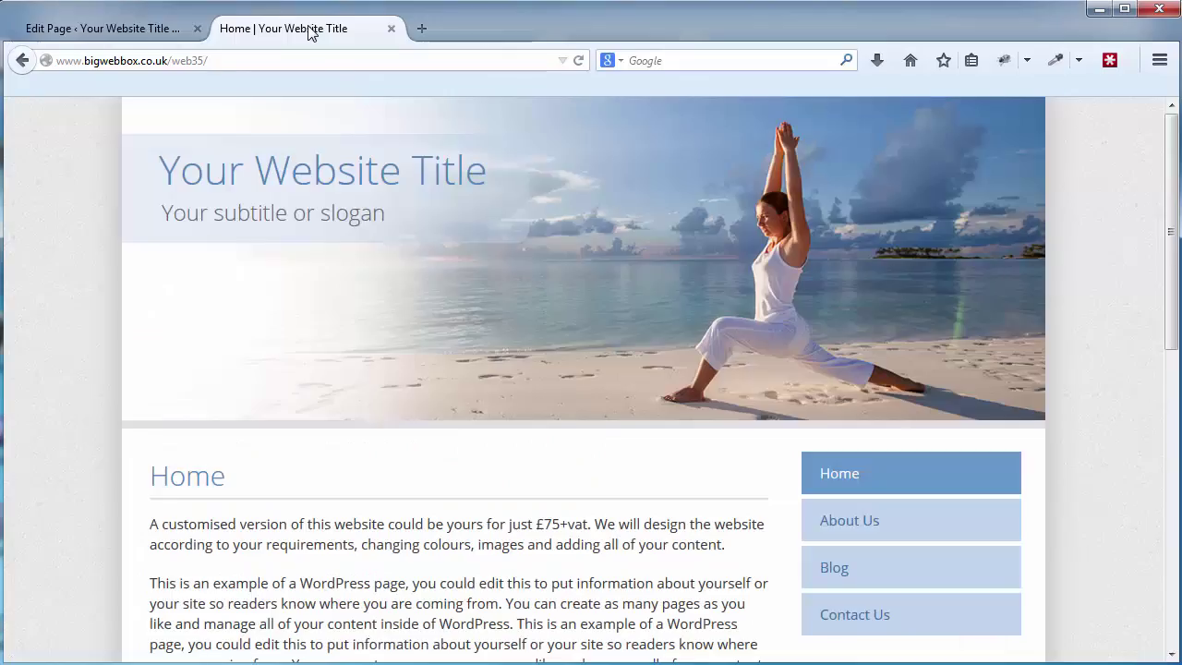
{"action": "left_click", "coordinate": [906, 541]}
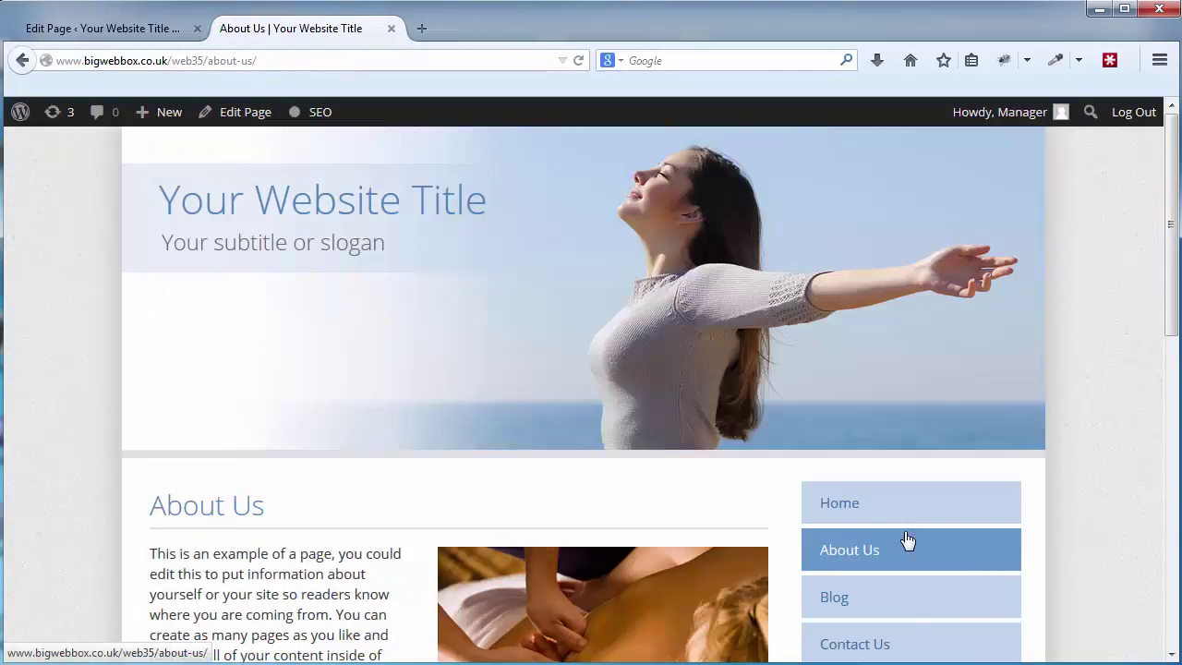
{"action": "scroll", "coordinate": [631, 530], "scroll_direction": "down", "scroll_amount": 1}
{"action": "scroll", "coordinate": [631, 533], "scroll_direction": "down", "scroll_amount": 2}
{"action": "scroll", "coordinate": [633, 531], "scroll_direction": "up", "scroll_amount": 3}
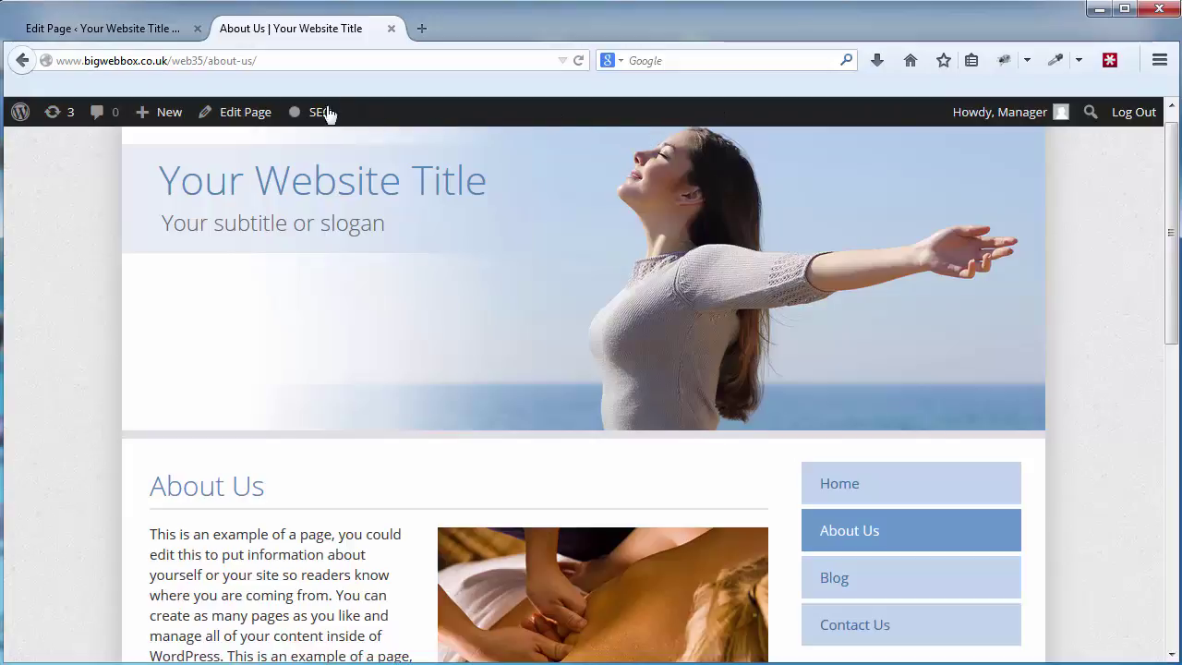
{"action": "mouse_move", "coordinate": [163, 120]}
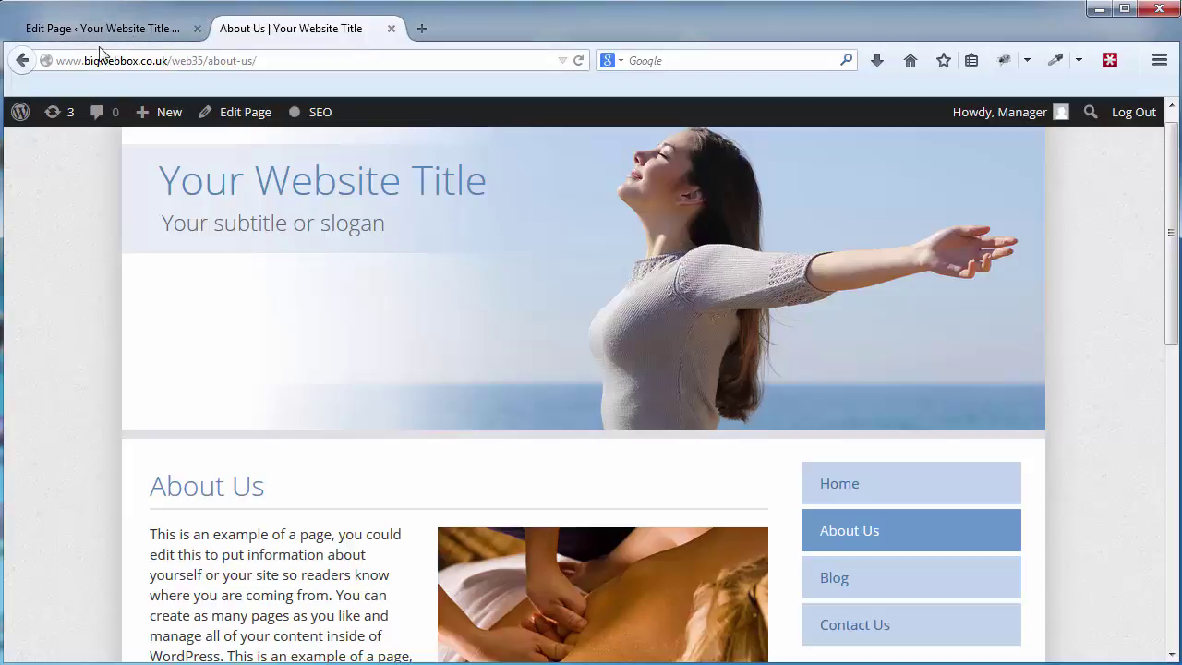
{"action": "left_click", "coordinate": [102, 28]}
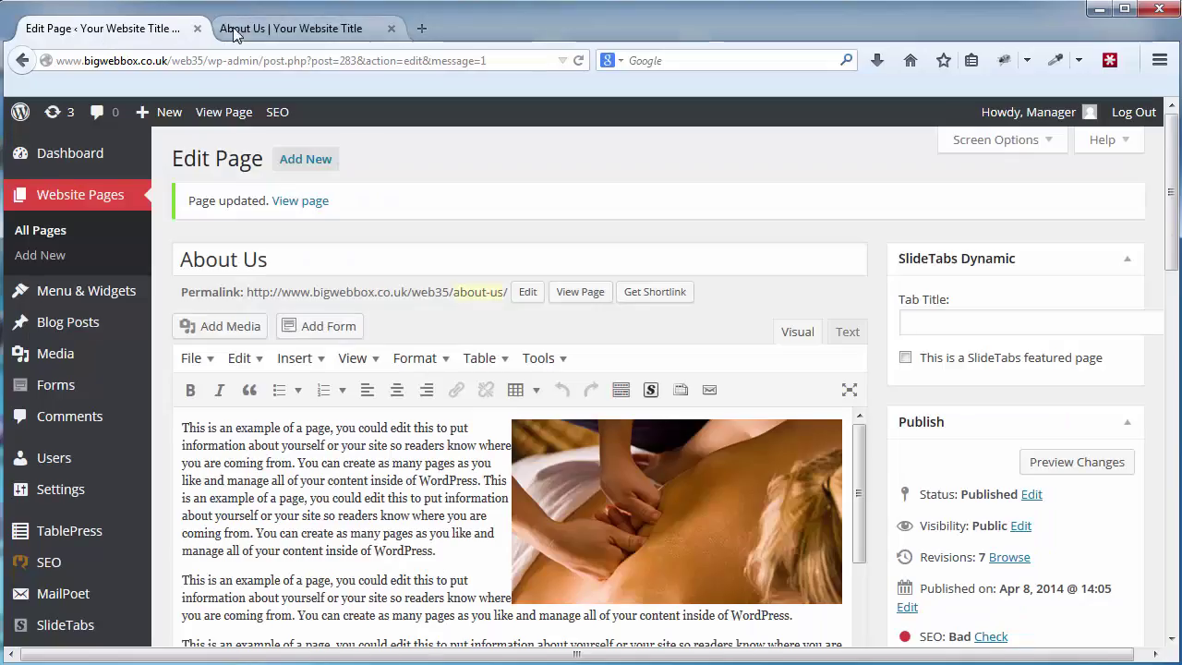
{"action": "left_click", "coordinate": [235, 32]}
{"action": "left_click", "coordinate": [145, 31]}
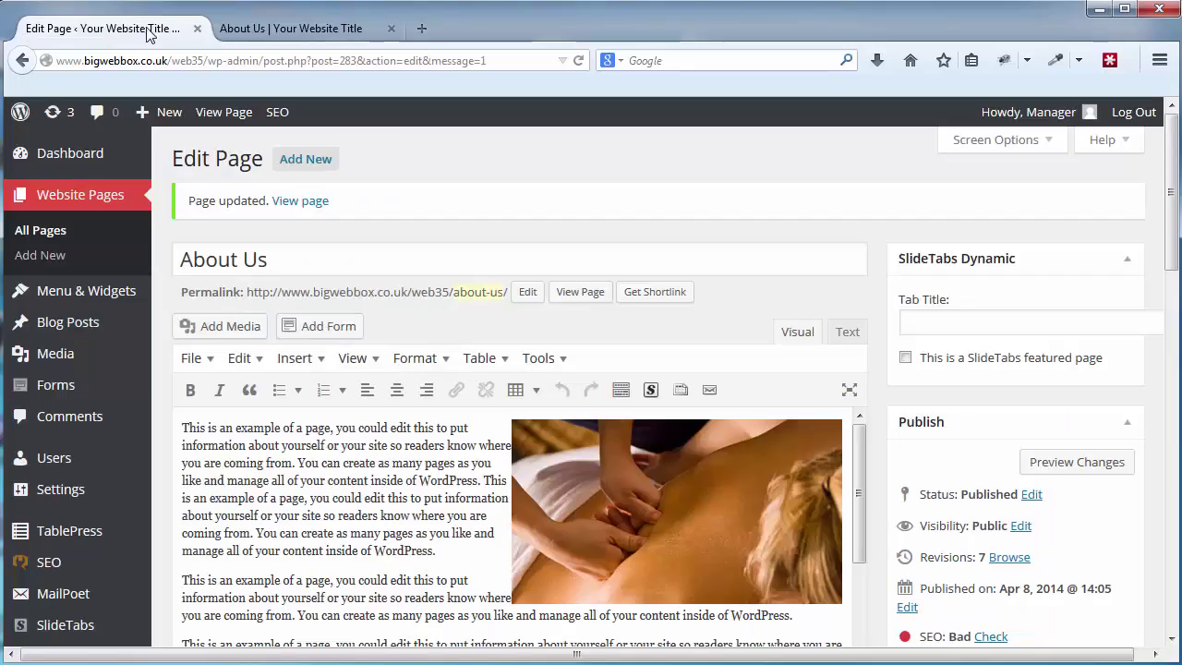
{"action": "left_click", "coordinate": [290, 29]}
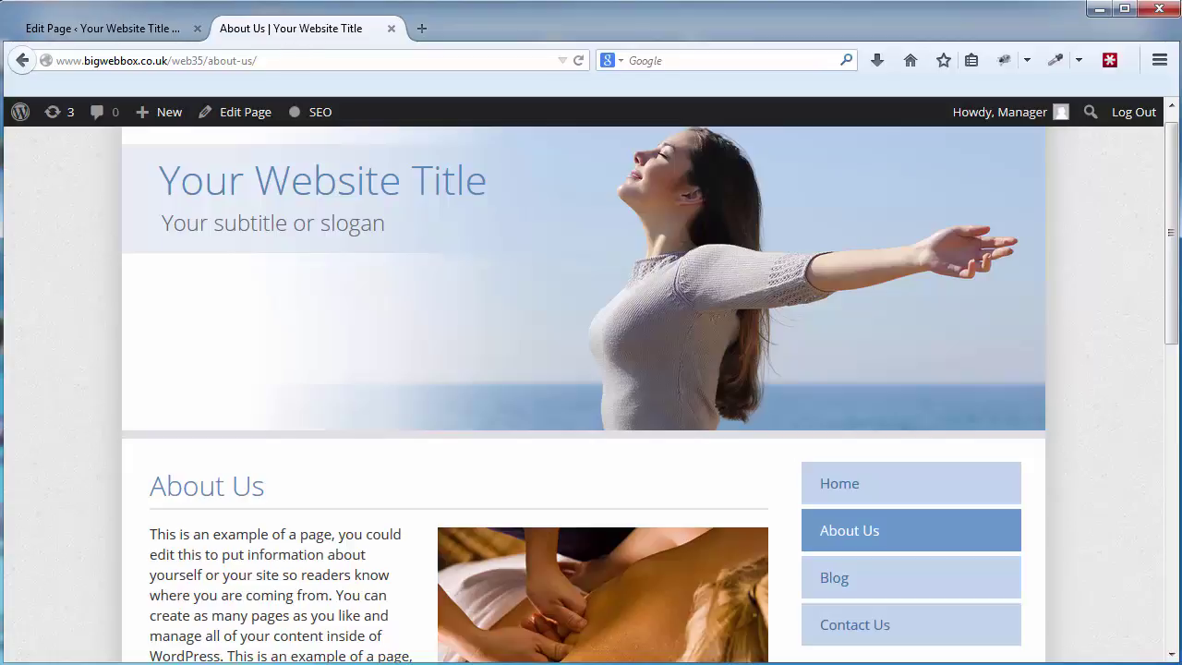
{"action": "left_click", "coordinate": [162, 34]}
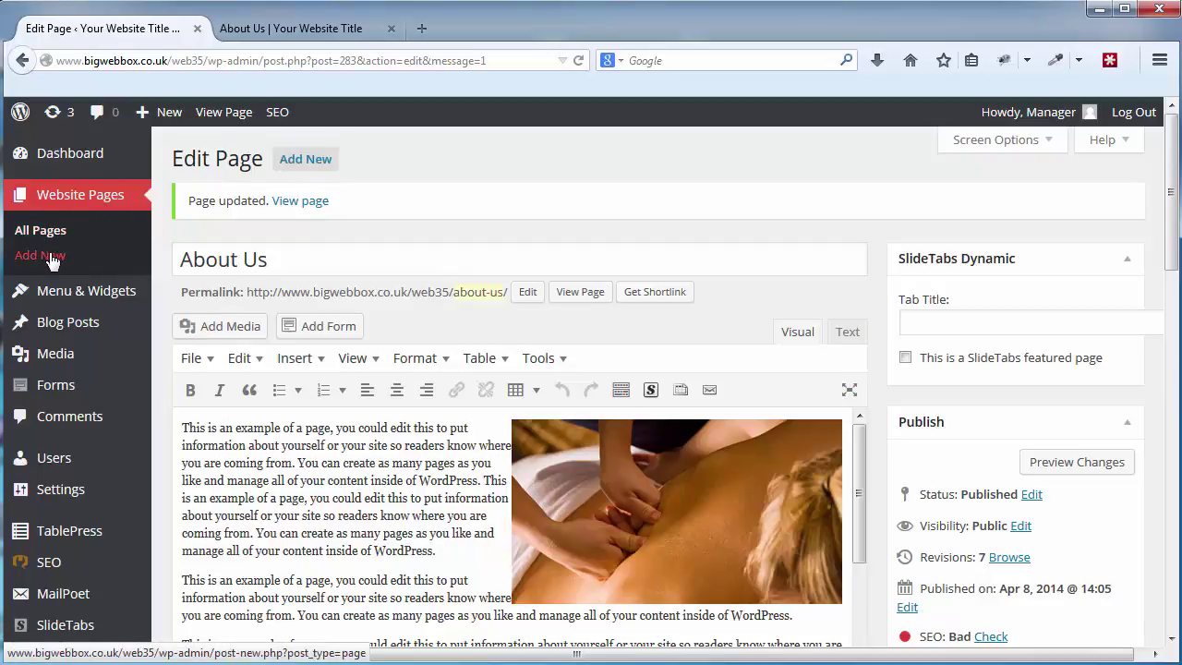
Start a new page titled 'This is a new page' and select the title.
{"action": "left_click", "coordinate": [98, 264]}
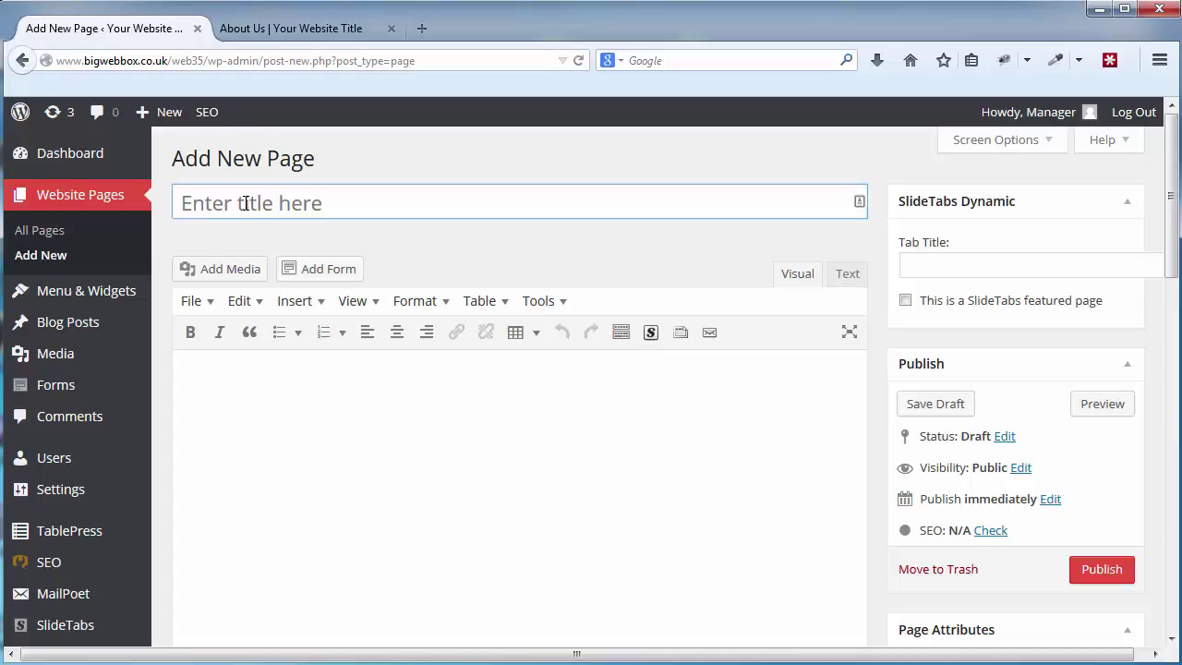
{"action": "left_click", "coordinate": [246, 204]}
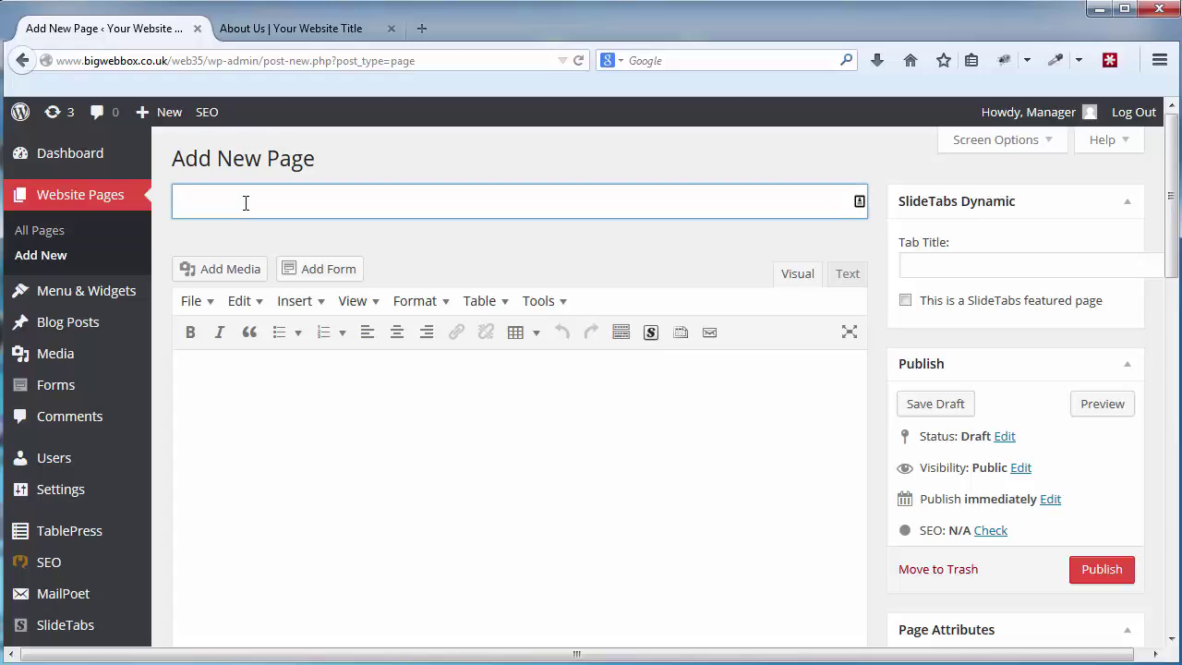
{"action": "type", "text": "This is a new page"}
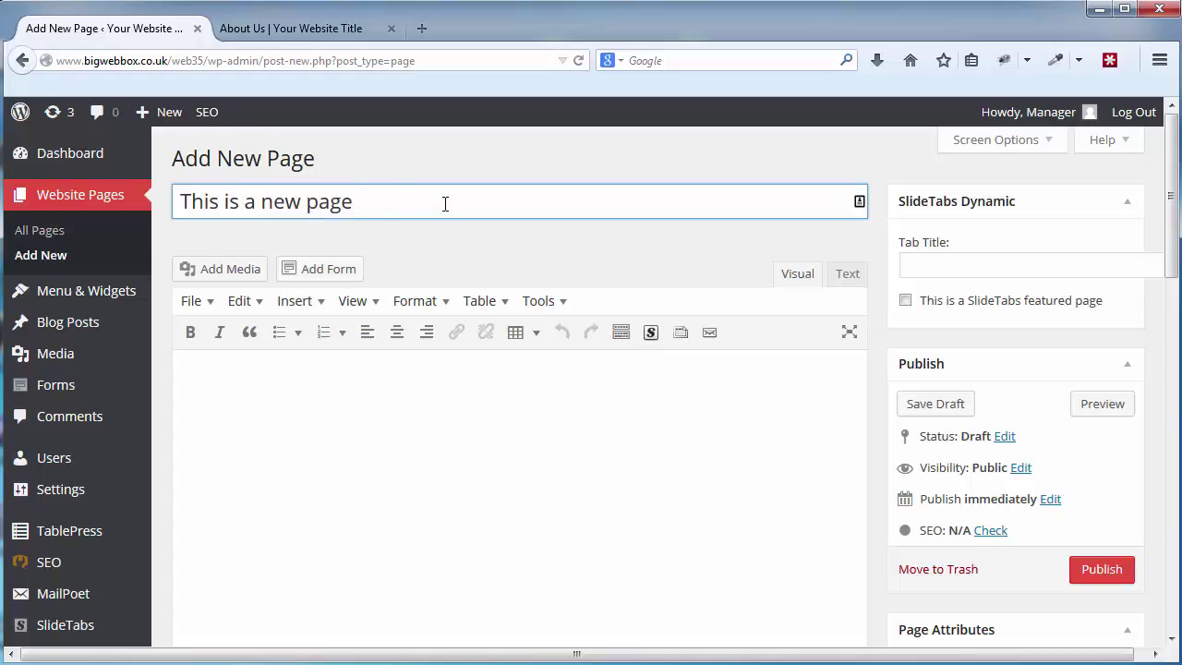
{"action": "left_click_drag", "start_coordinate": [445, 203], "coordinate": [149, 195]}
{"action": "key", "text": "ctrl+c"}
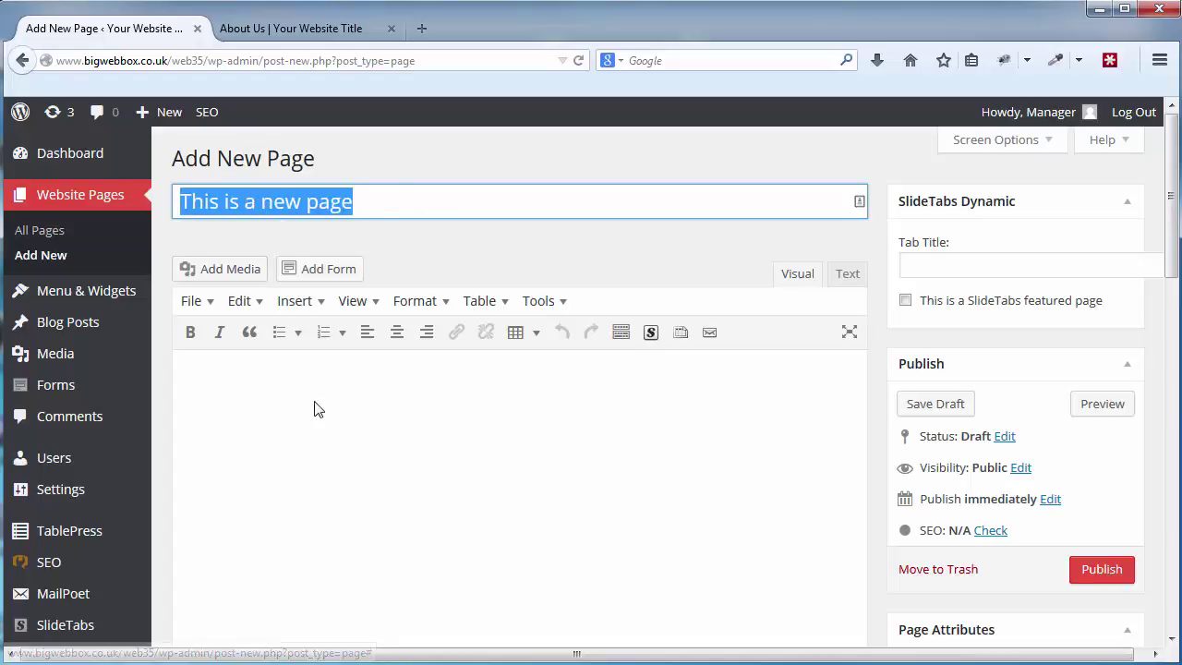
Glance at the live About Us heading, then return to the new page editor.
{"action": "left_click", "coordinate": [314, 407]}
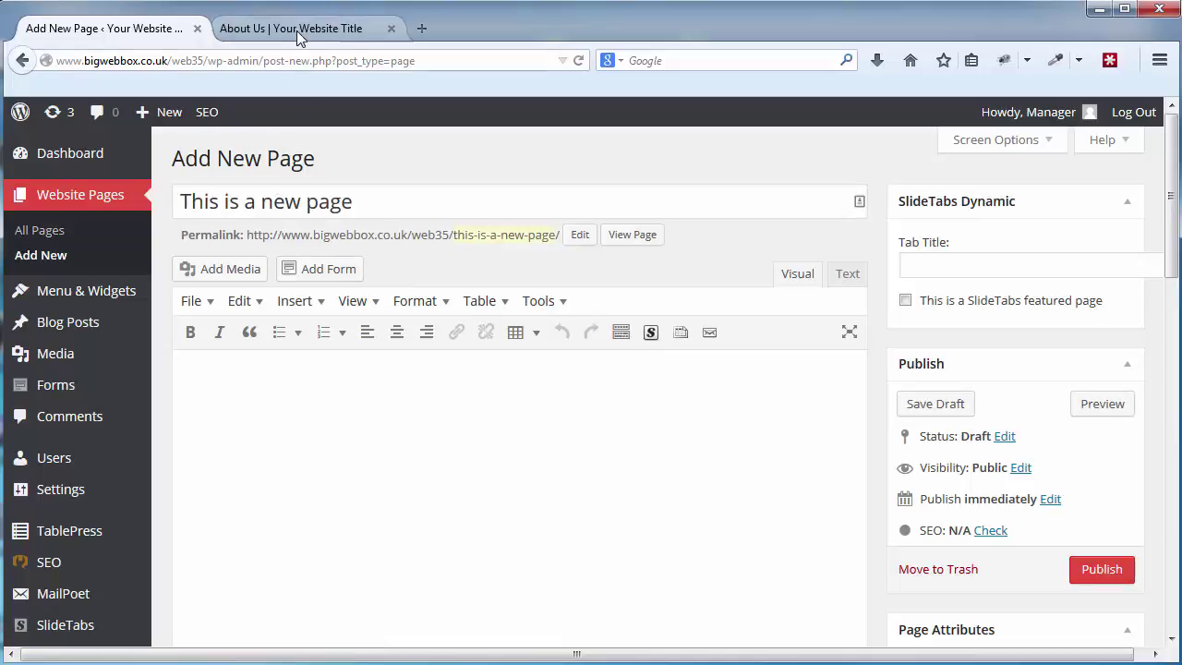
{"action": "left_click", "coordinate": [297, 29]}
{"action": "left_click_drag", "start_coordinate": [273, 491], "coordinate": [165, 491]}
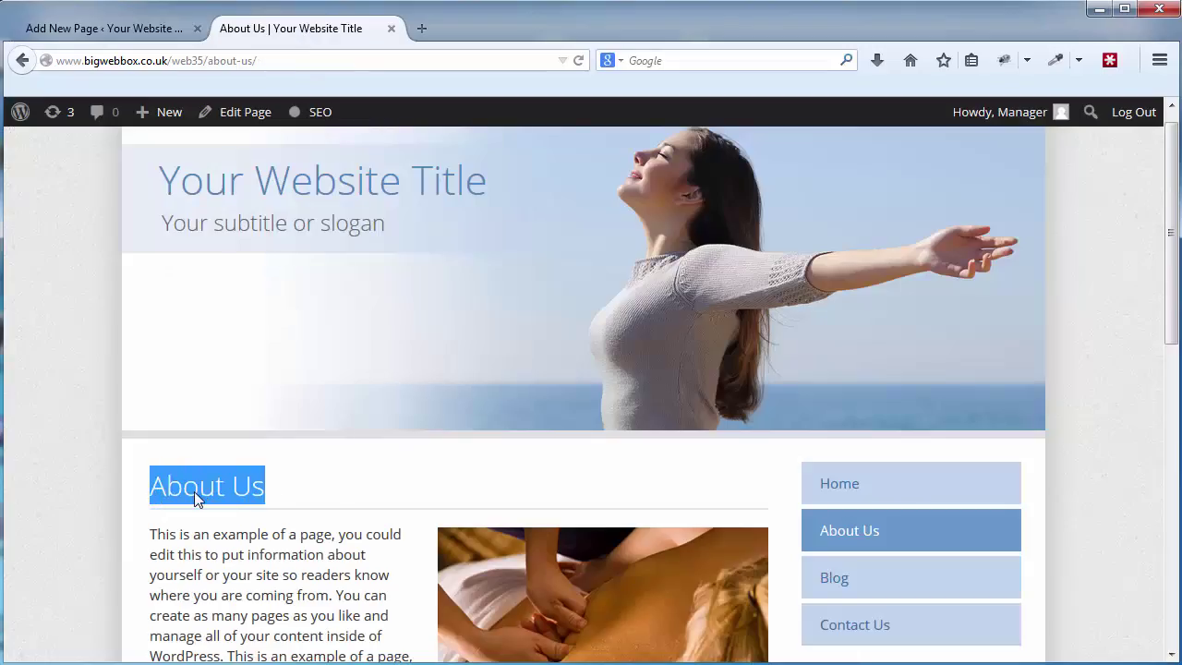
{"action": "left_click", "coordinate": [194, 491]}
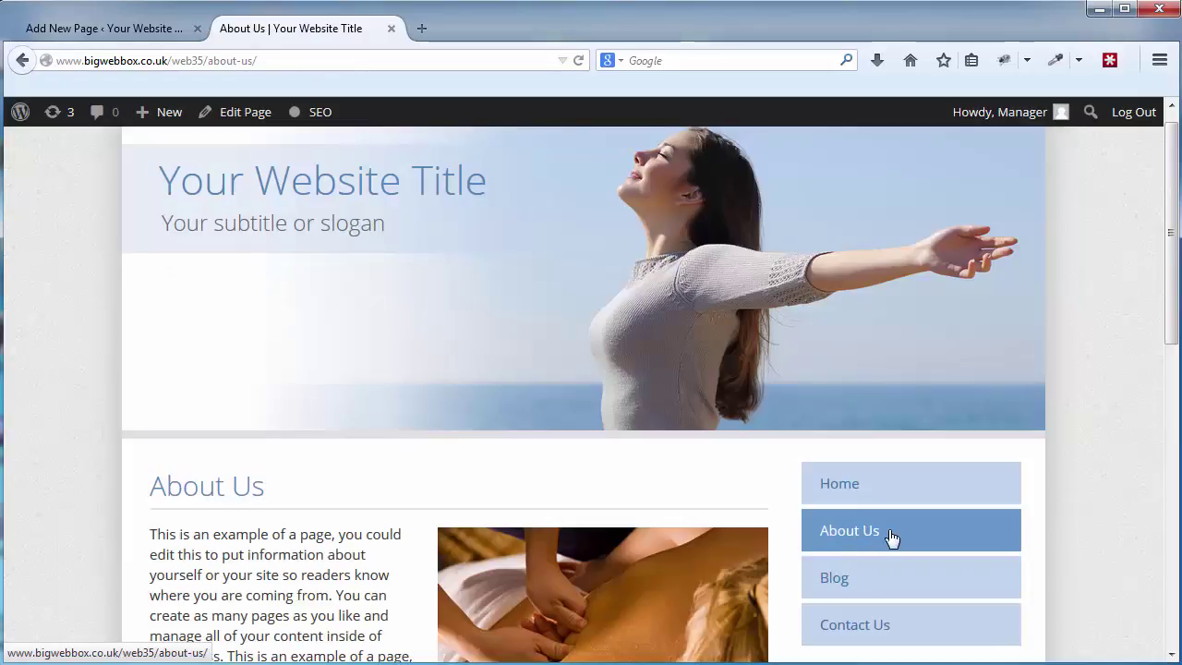
{"action": "left_click", "coordinate": [139, 29]}
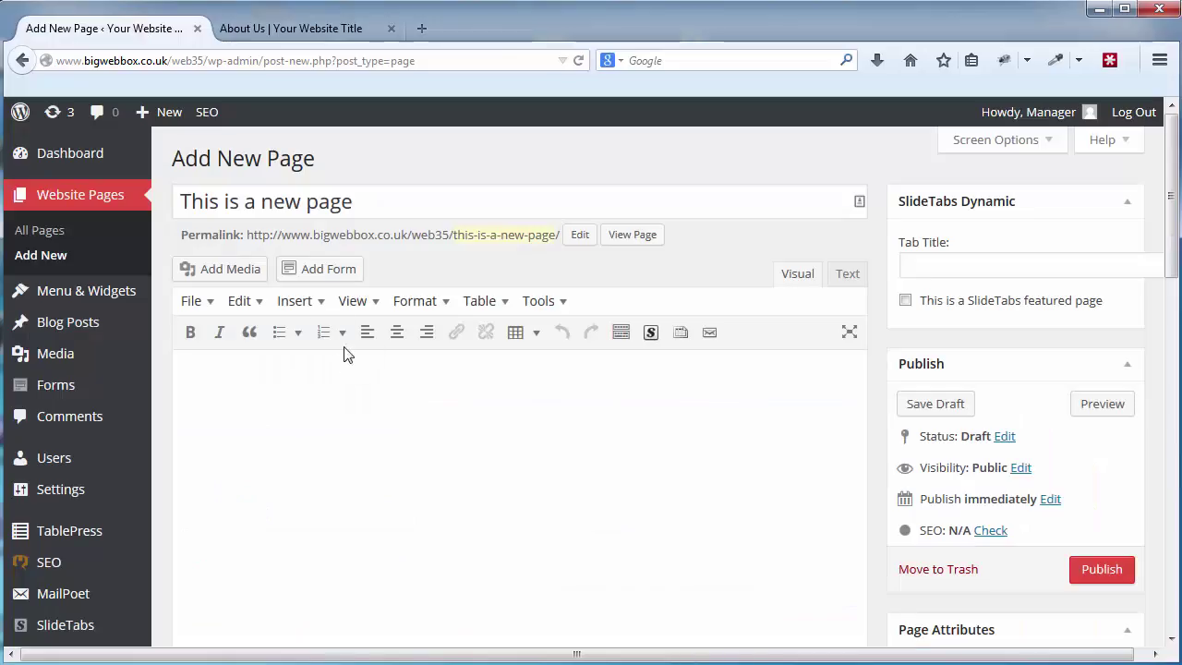
Fill the first body paragraph with repeated copies of 'This is a new page'.
{"action": "key", "text": "ctrl+v"}
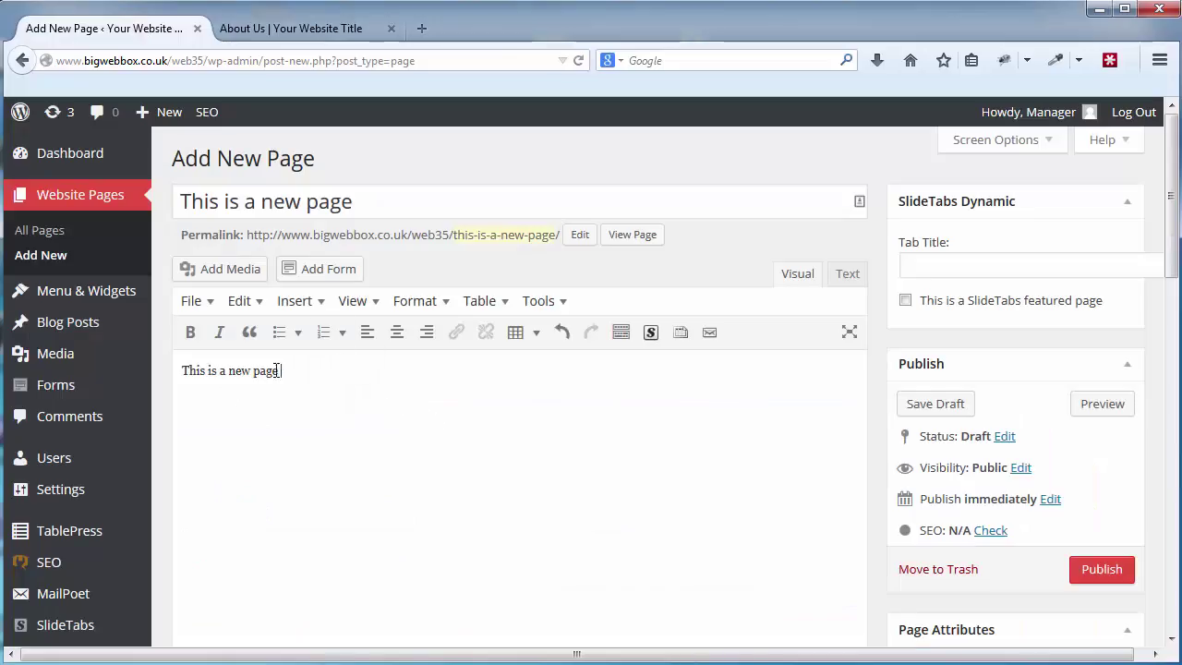
{"action": "left_click_drag", "start_coordinate": [279, 370], "coordinate": [182, 370]}
{"action": "left_click", "coordinate": [393, 395]}
{"action": "key", "text": "ctrl+v"}
{"action": "key", "text": "ctrl+v"}
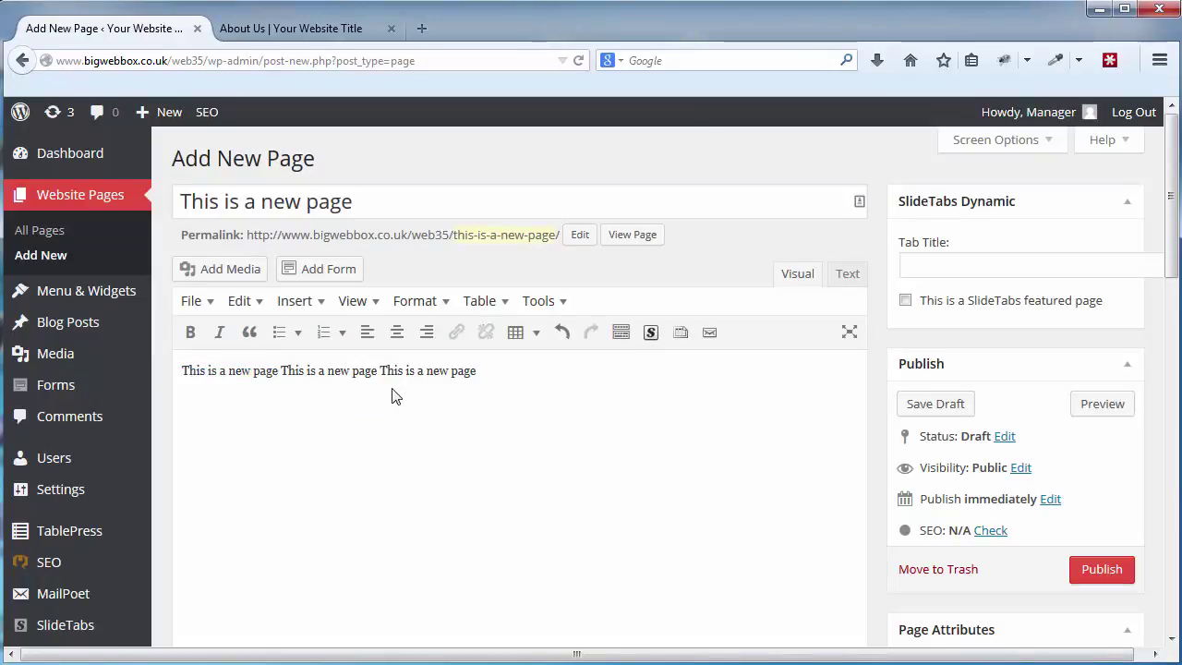
{"action": "key", "text": "space"}
{"action": "key", "text": "ctrl+v"}
{"action": "key", "text": "space"}
{"action": "key", "text": "ctrl+v"}
{"action": "key", "text": "space"}
{"action": "key", "text": "ctrl+v"}
{"action": "key", "text": "space"}
{"action": "key", "text": "ctrl+v"}
{"action": "key", "text": "space"}
{"action": "key", "text": "ctrl+v"}
{"action": "key", "text": "space"}
{"action": "key", "text": "ctrl+v"}
{"action": "key", "text": "space"}
{"action": "key", "text": "ctrl+v"}
{"action": "key", "text": "space"}
{"action": "key", "text": "ctrl+v"}
{"action": "key", "text": "space"}
{"action": "key", "text": "ctrl+v"}
{"action": "key", "text": "space"}
{"action": "key", "text": "ctrl+v"}
{"action": "key", "text": "space"}
{"action": "key", "text": "ctrl+v"}
{"action": "key", "text": "space"}
{"action": "key", "text": "ctrl+v"}
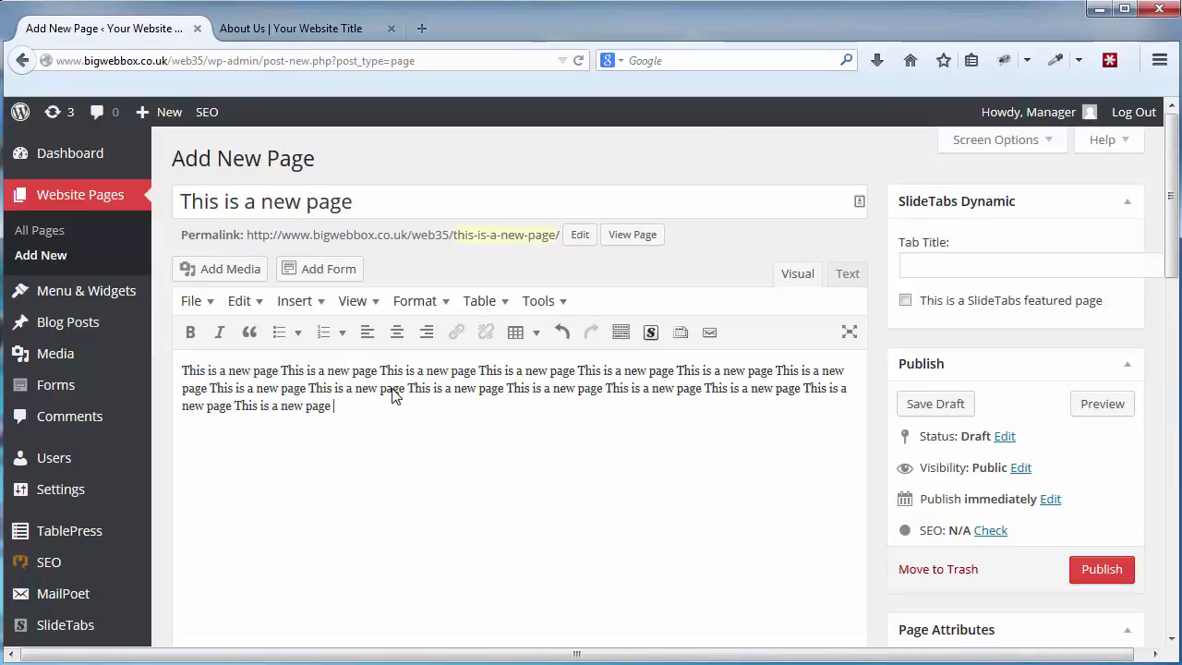
{"action": "key", "text": "space"}
{"action": "key", "text": "ctrl+v"}
{"action": "key", "text": "space"}
{"action": "key", "text": "ctrl+v"}
{"action": "key", "text": "space"}
{"action": "key", "text": "ctrl+v"}
{"action": "key", "text": "space"}
{"action": "key", "text": "ctrl+v"}
Fill a second paragraph with more repeated copies of the sentence.
{"action": "key", "text": "ctrl+v"}
{"action": "key", "text": "space"}
{"action": "key", "text": "ctrl+v"}
{"action": "key", "text": "space"}
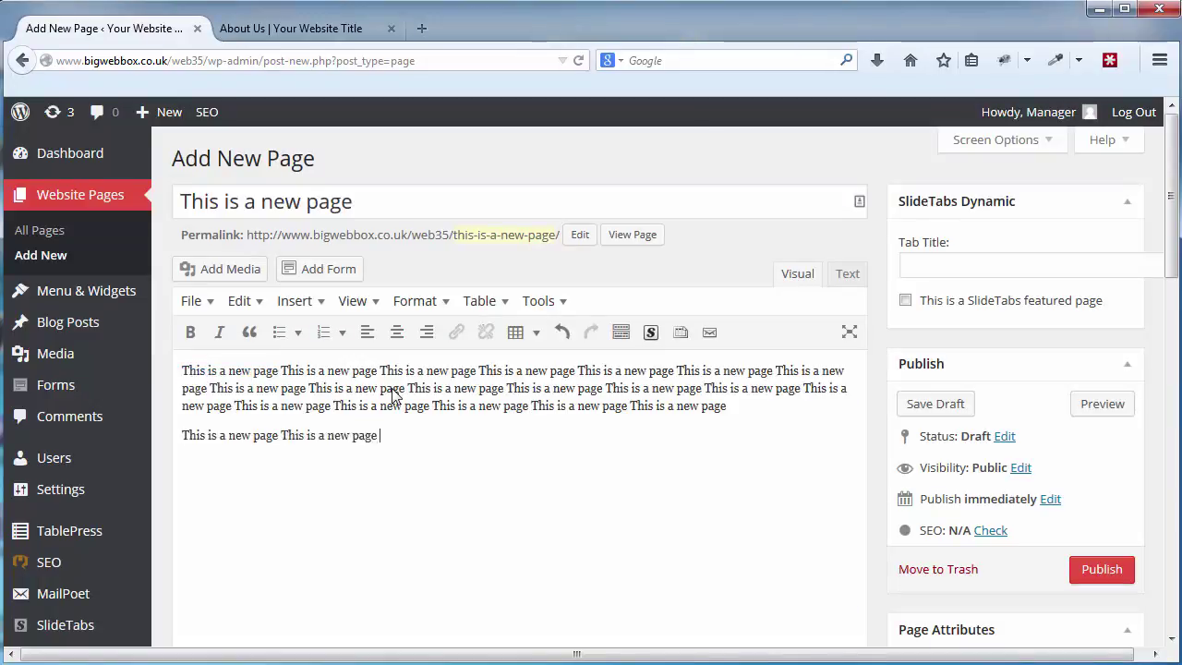
{"action": "key", "text": "ctrl+v"}
{"action": "key", "text": "space"}
{"action": "key", "text": "ctrl+v"}
{"action": "key", "text": "space"}
{"action": "key", "text": "ctrl+v"}
{"action": "key", "text": "space"}
{"action": "key", "text": "ctrl+v"}
{"action": "key", "text": "space"}
{"action": "key", "text": "ctrl+v"}
{"action": "key", "text": "space"}
{"action": "key", "text": "ctrl+v"}
{"action": "key", "text": "space"}
{"action": "key", "text": "ctrl+v"}
{"action": "key", "text": "space"}
{"action": "key", "text": "ctrl+v"}
{"action": "key", "text": "space"}
{"action": "key", "text": "ctrl+v"}
{"action": "key", "text": "space"}
{"action": "key", "text": "ctrl+v"}
{"action": "key", "text": "space"}
{"action": "key", "text": "ctrl+v"}
{"action": "key", "text": "space"}
{"action": "scroll", "coordinate": [791, 487], "scroll_direction": "down", "scroll_amount": 2}
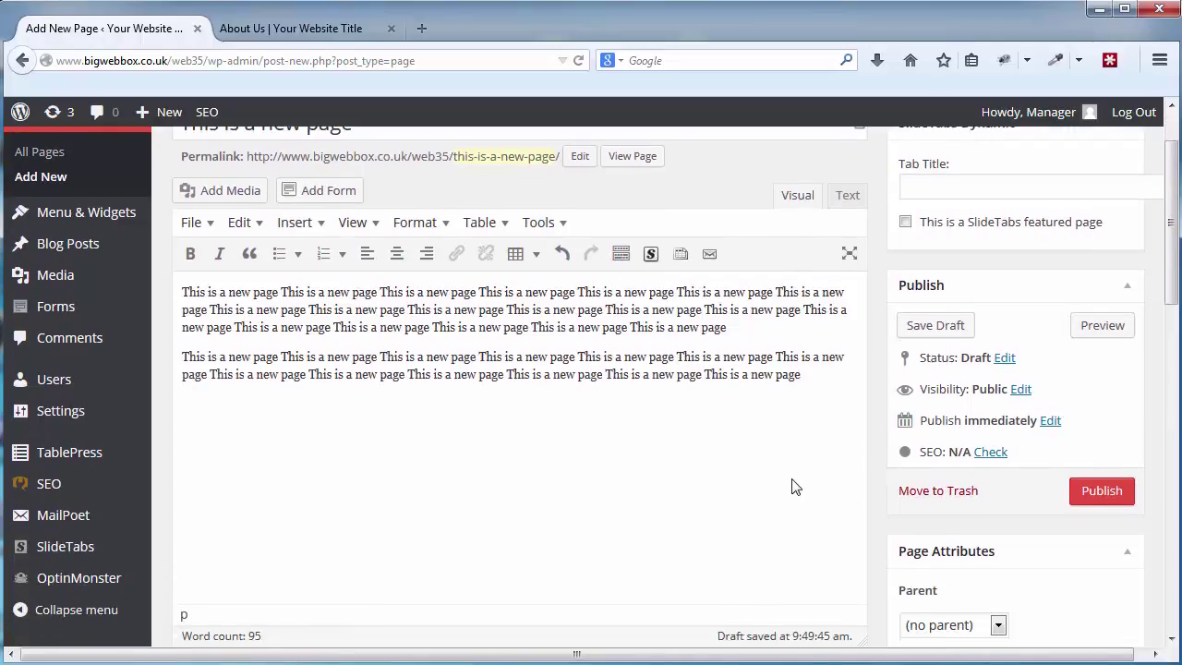
{"action": "scroll", "coordinate": [792, 487], "scroll_direction": "up", "scroll_amount": 2}
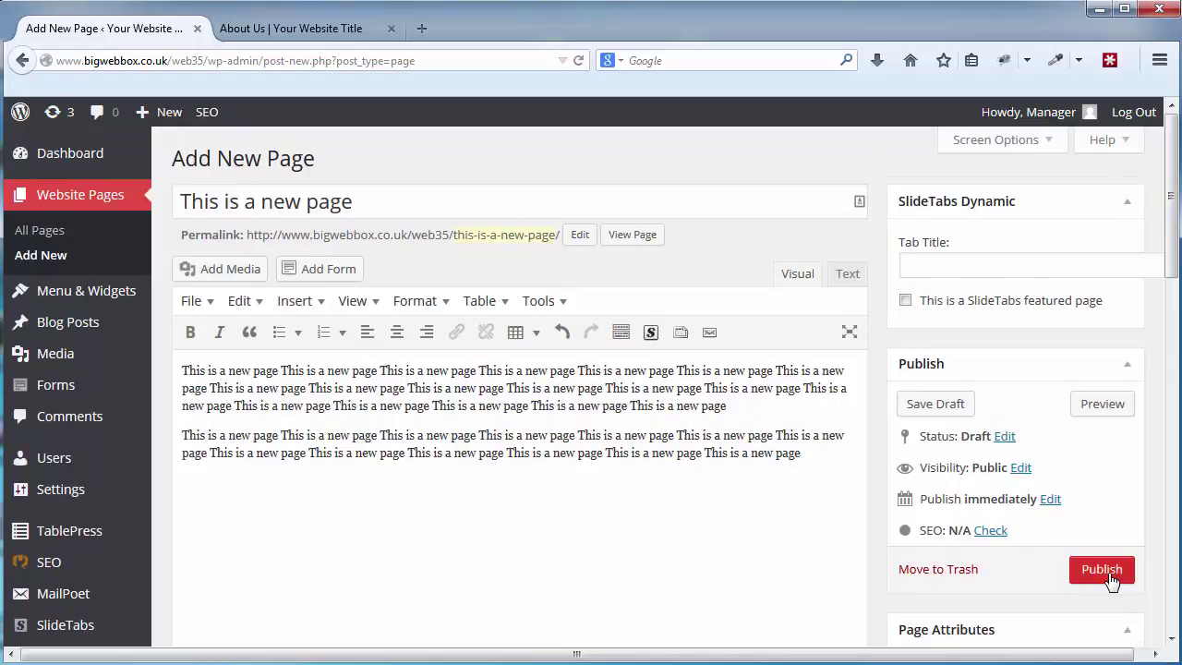
Publish 'This is a new page' and confirm it as the sixth entry in All Pages.
{"action": "left_click", "coordinate": [1112, 577]}
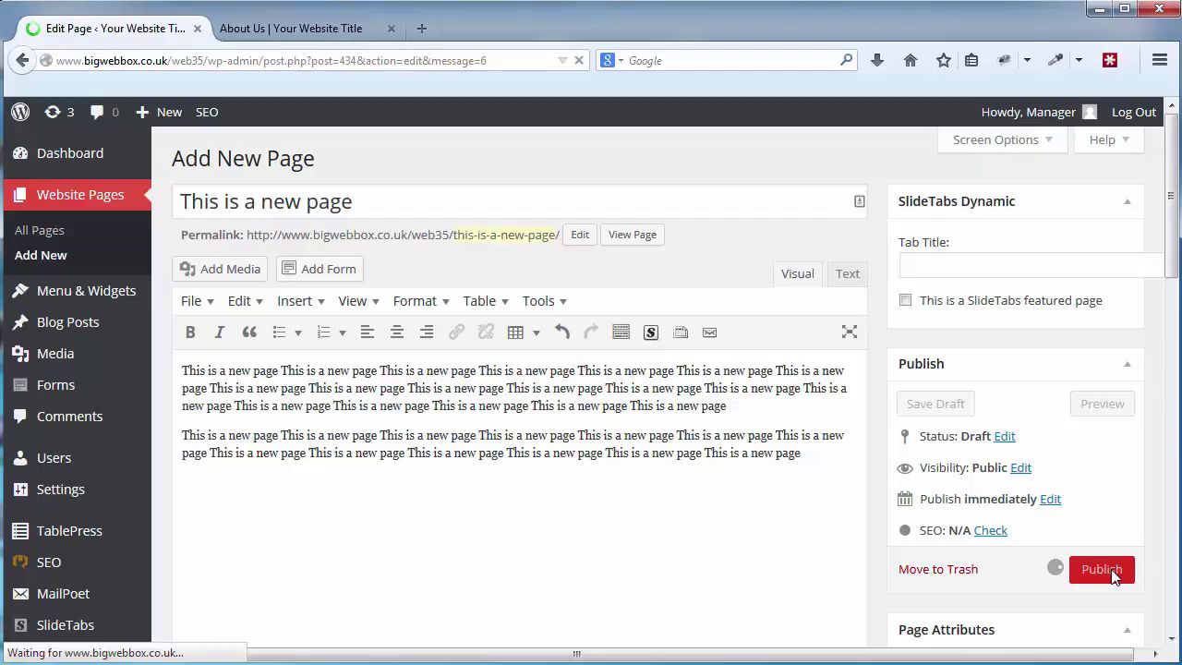
{"action": "left_click", "coordinate": [54, 235]}
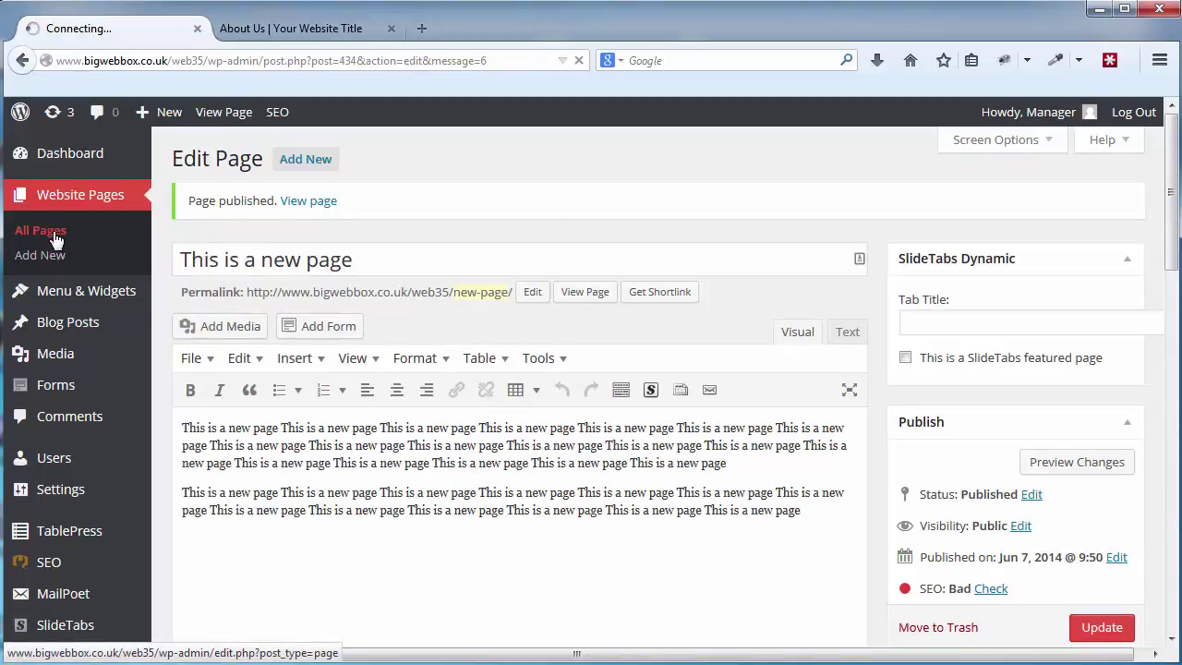
{"action": "scroll", "coordinate": [479, 422], "scroll_direction": "down", "scroll_amount": 3}
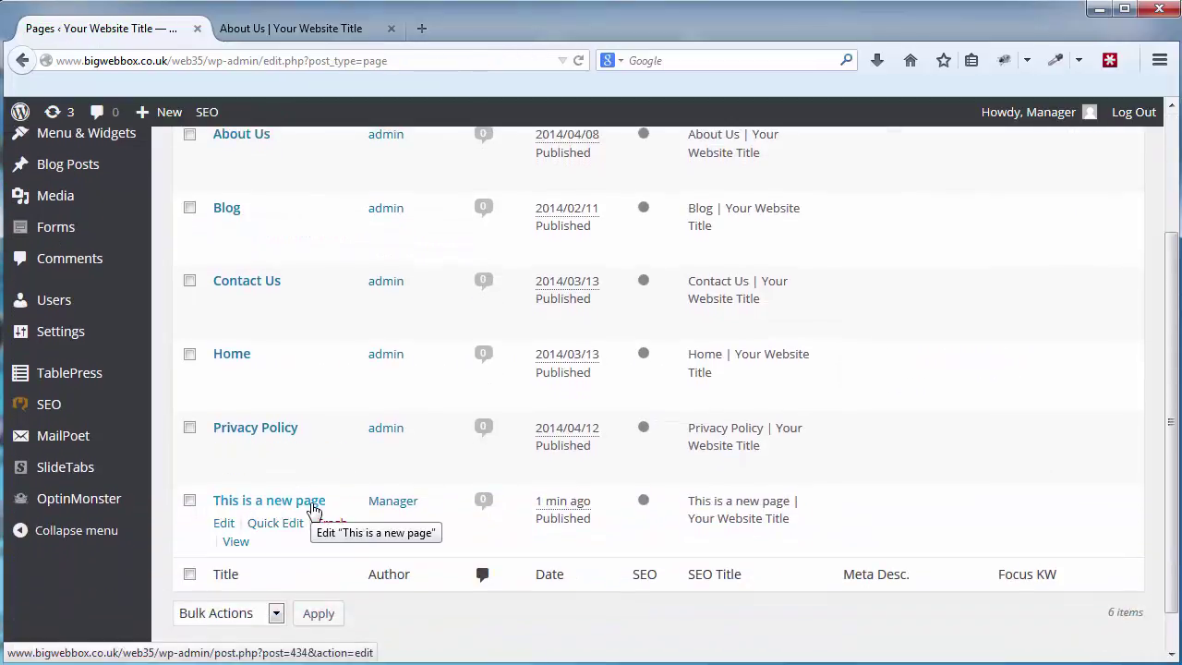
{"action": "left_click", "coordinate": [281, 30]}
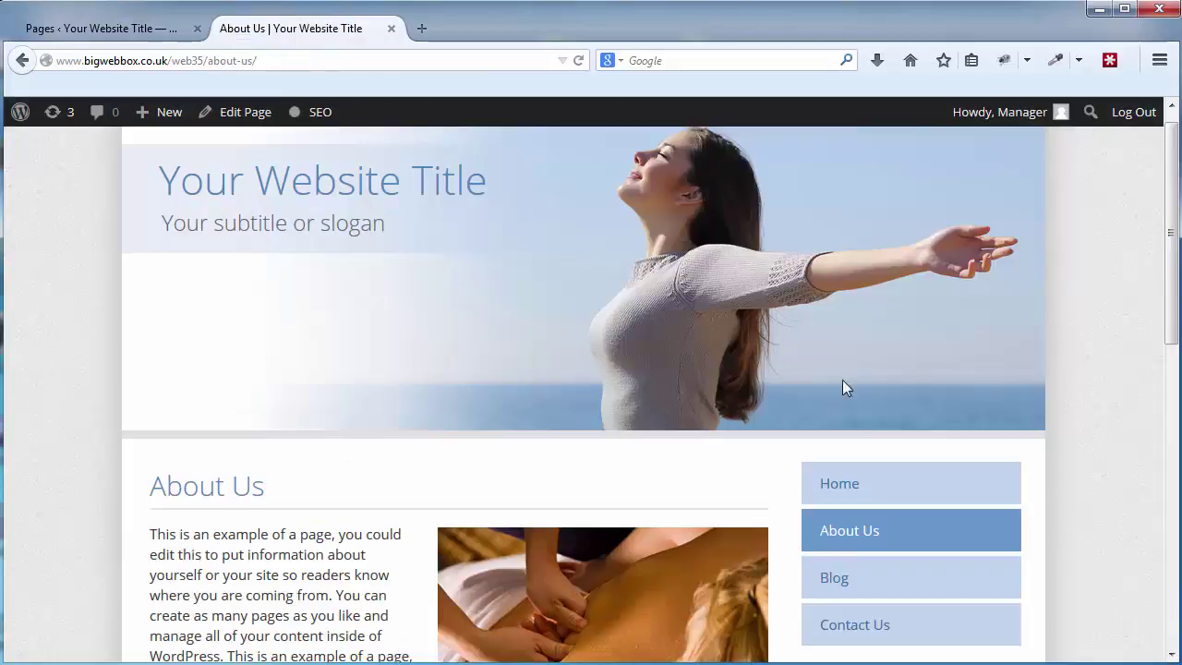
Reload the live About Us page to check it, then go back to the Pages list.
{"action": "left_click", "coordinate": [580, 62]}
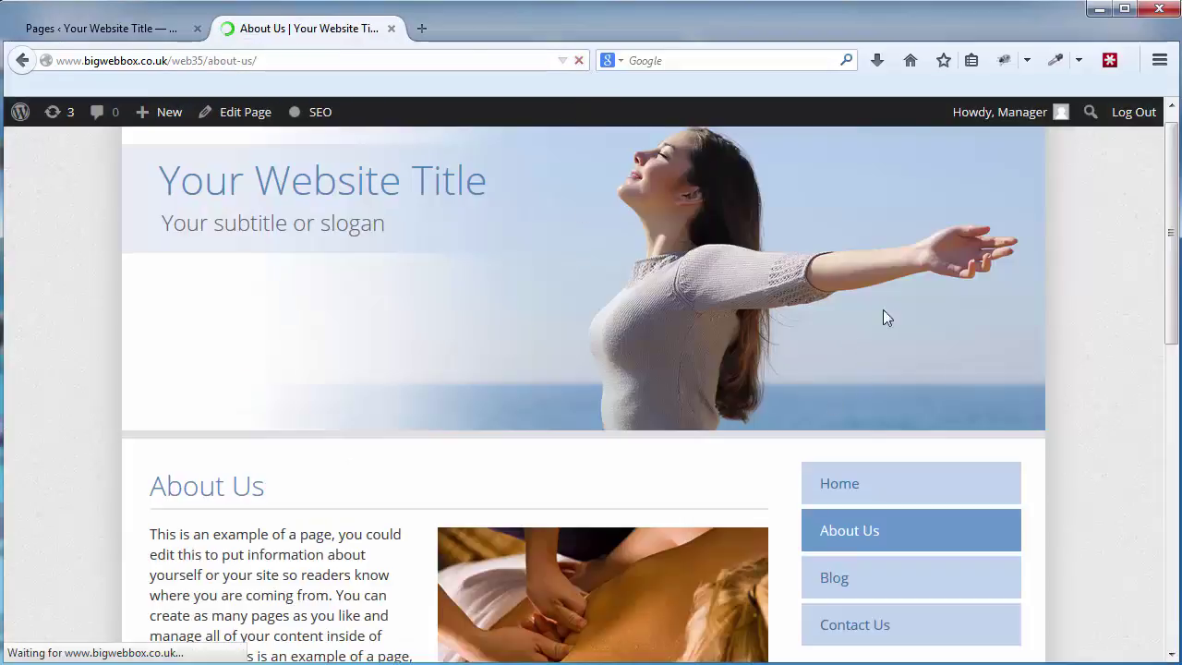
{"action": "scroll", "coordinate": [998, 416], "scroll_direction": "down", "scroll_amount": 3}
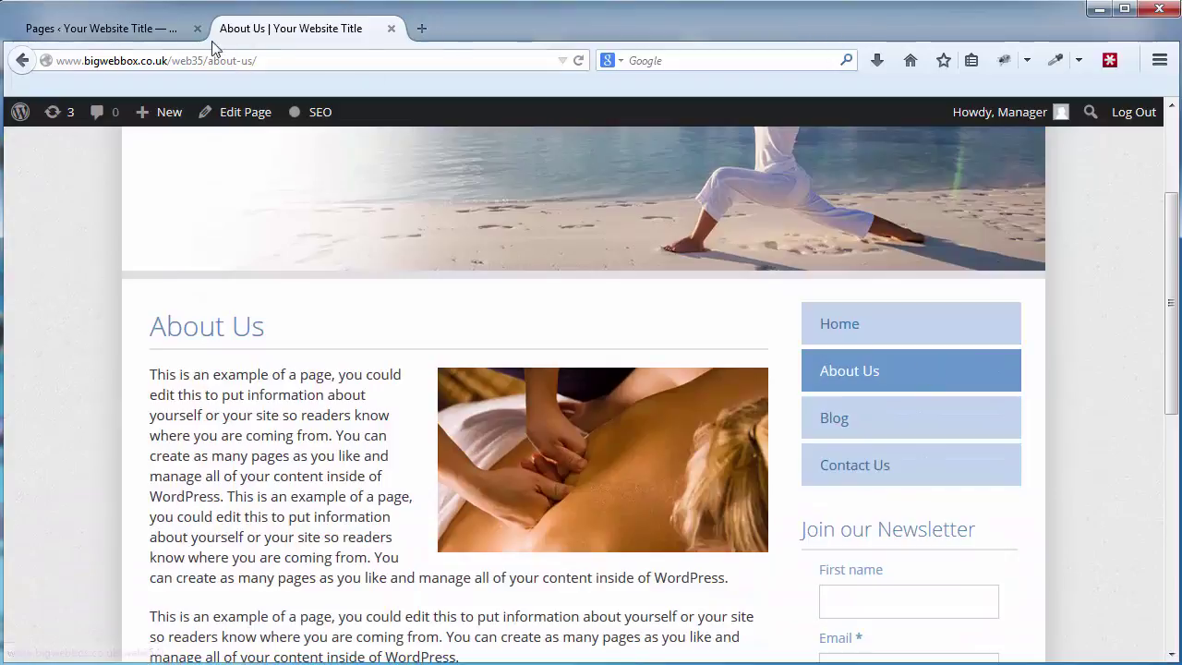
{"action": "left_click", "coordinate": [135, 31]}
{"action": "mouse_move", "coordinate": [343, 435]}
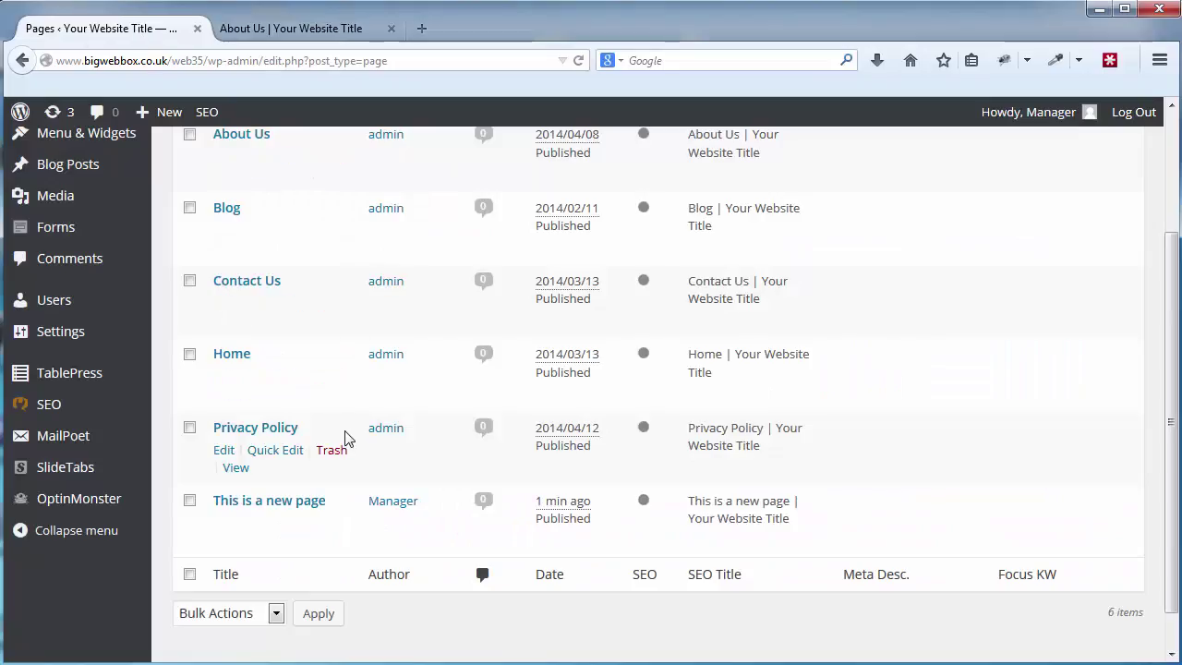
{"action": "mouse_move", "coordinate": [343, 271]}
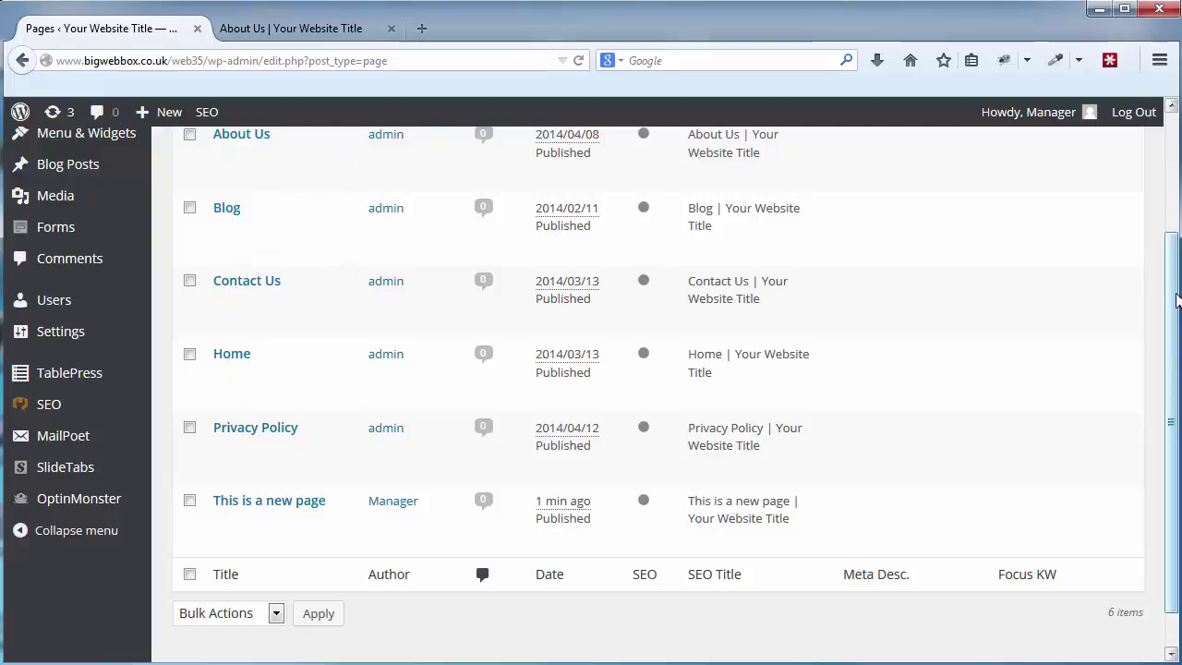
{"action": "left_click_drag", "start_coordinate": [1171, 310], "coordinate": [1171, 184]}
Open the Menus editor from the Menu & Widgets submenu.
{"action": "left_click", "coordinate": [359, 29]}
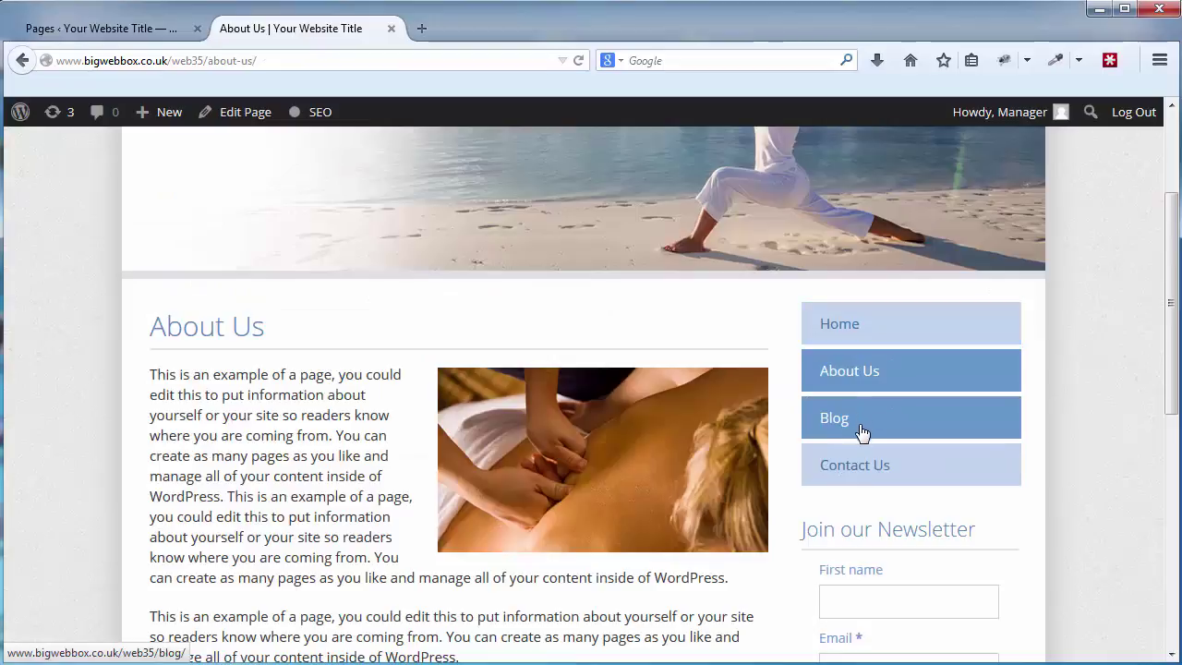
{"action": "left_click", "coordinate": [139, 27]}
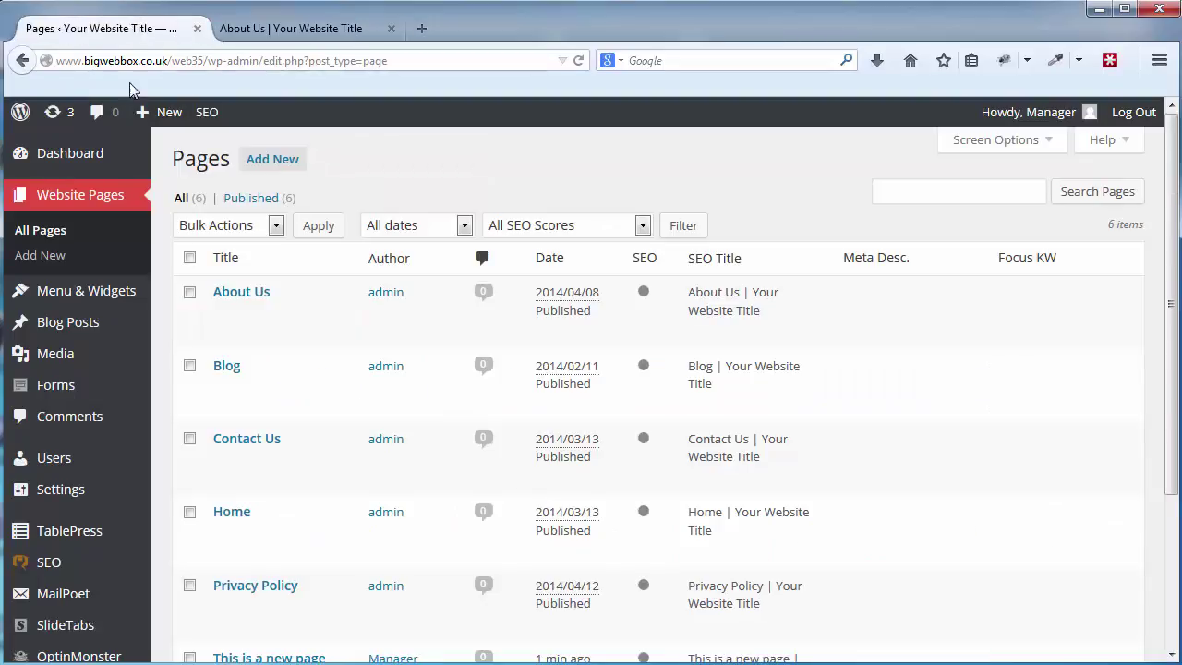
{"action": "mouse_move", "coordinate": [97, 294]}
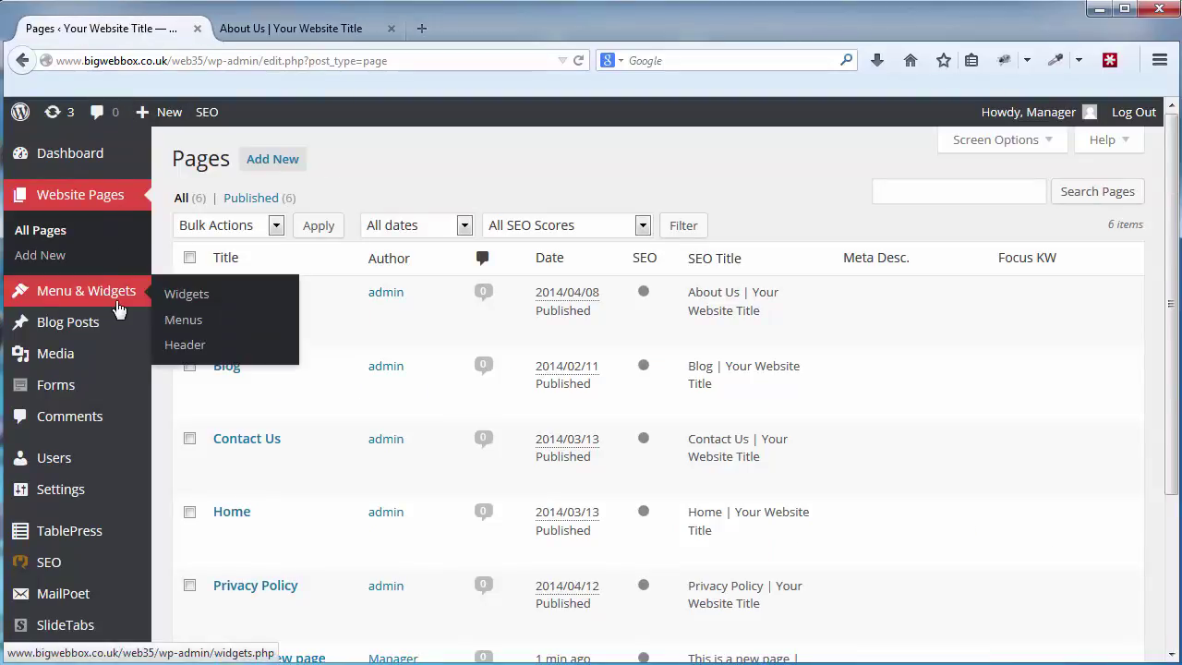
{"action": "left_click", "coordinate": [222, 330]}
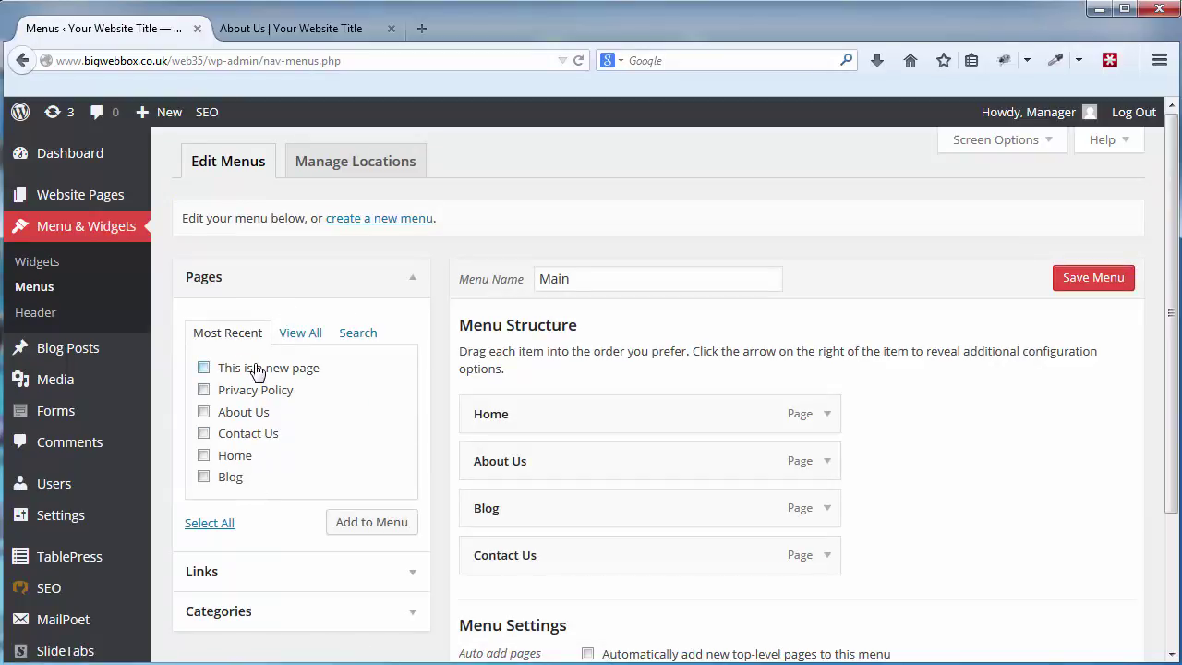
Browse the View All, Search and Most Recent page lists in the menu editor.
{"action": "left_click", "coordinate": [303, 339]}
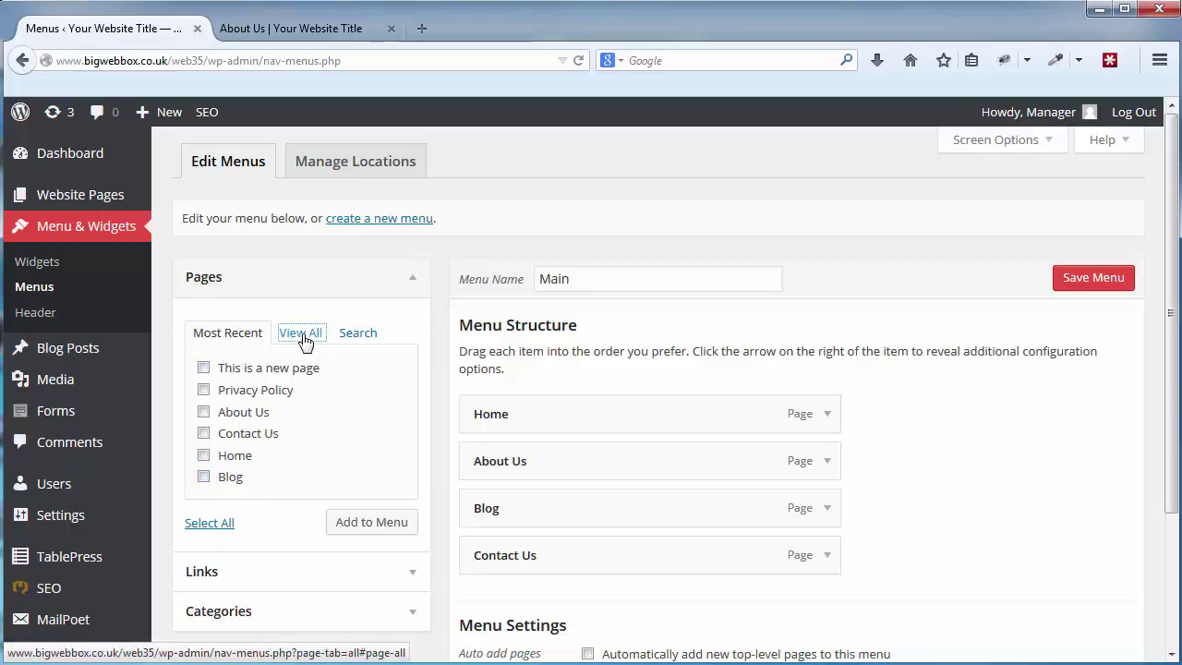
{"action": "left_click", "coordinate": [362, 339]}
{"action": "left_click", "coordinate": [228, 340]}
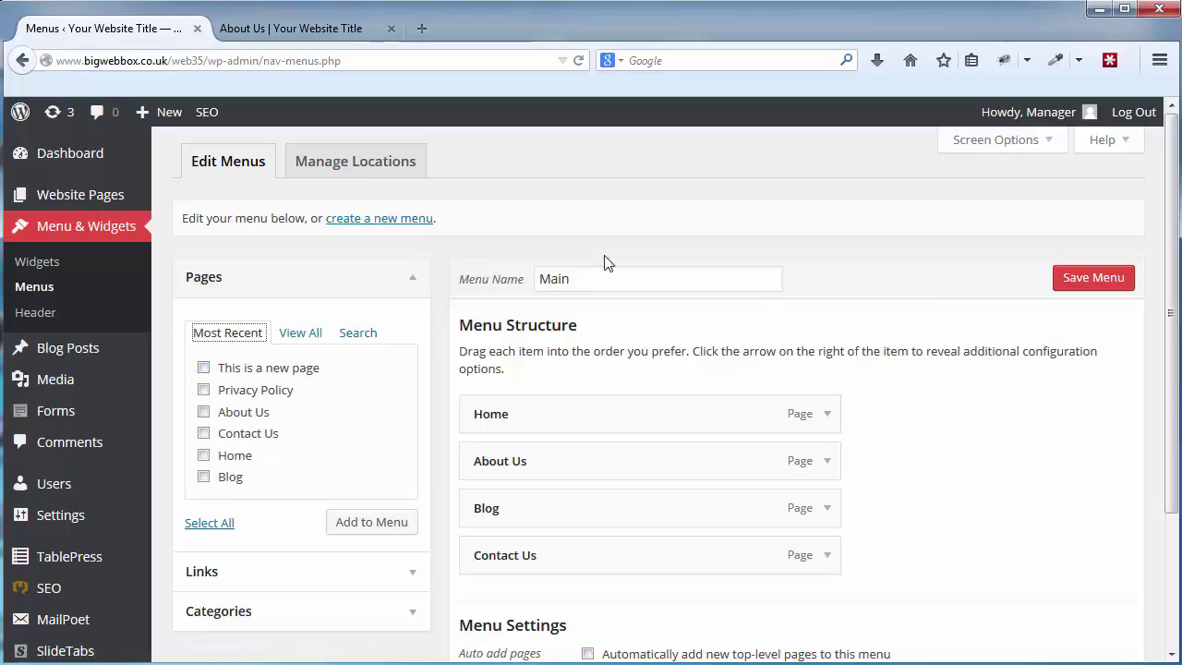
{"action": "scroll", "coordinate": [831, 482], "scroll_direction": "down", "scroll_amount": 2}
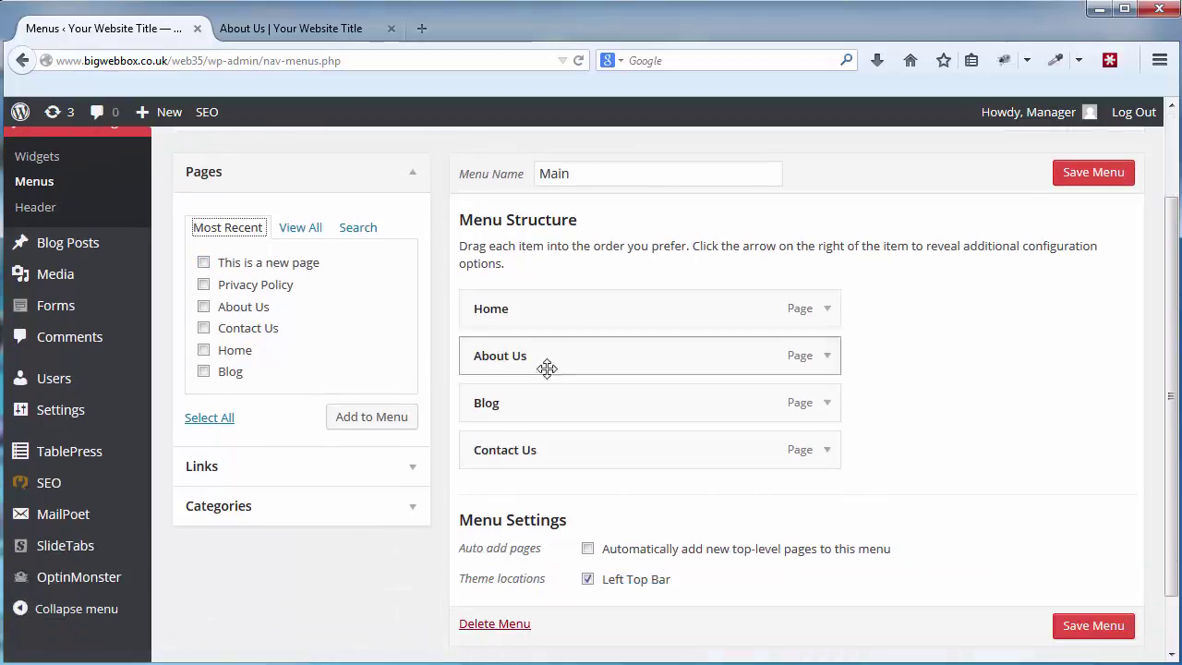
{"action": "left_click", "coordinate": [293, 28]}
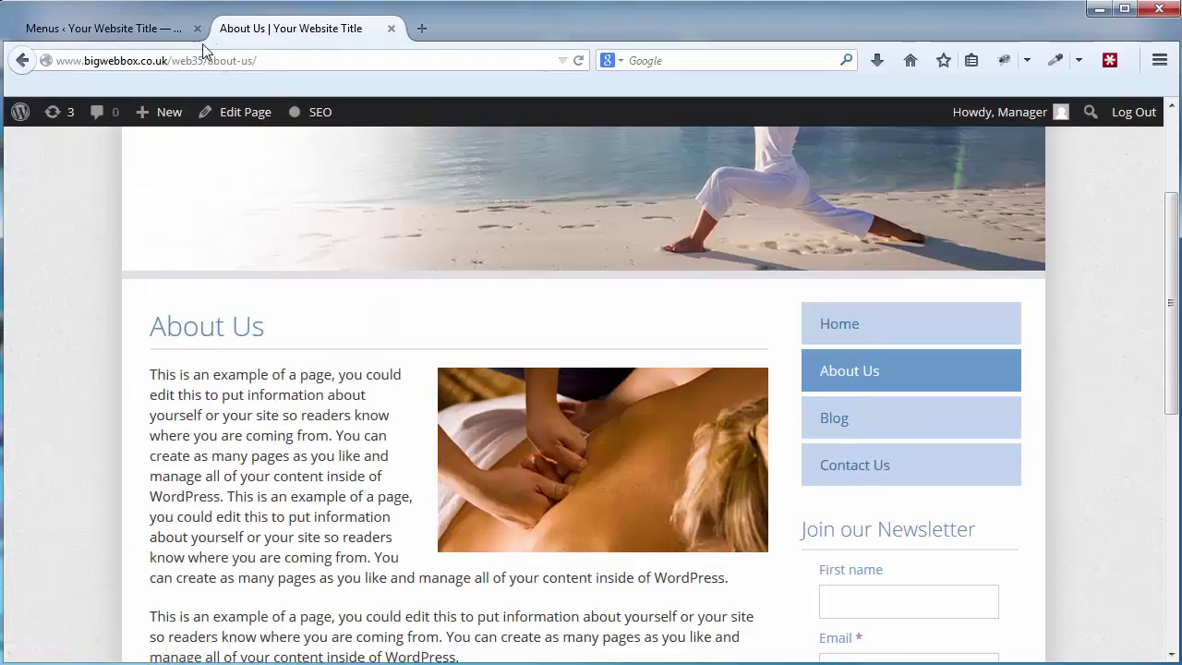
{"action": "left_click", "coordinate": [167, 28]}
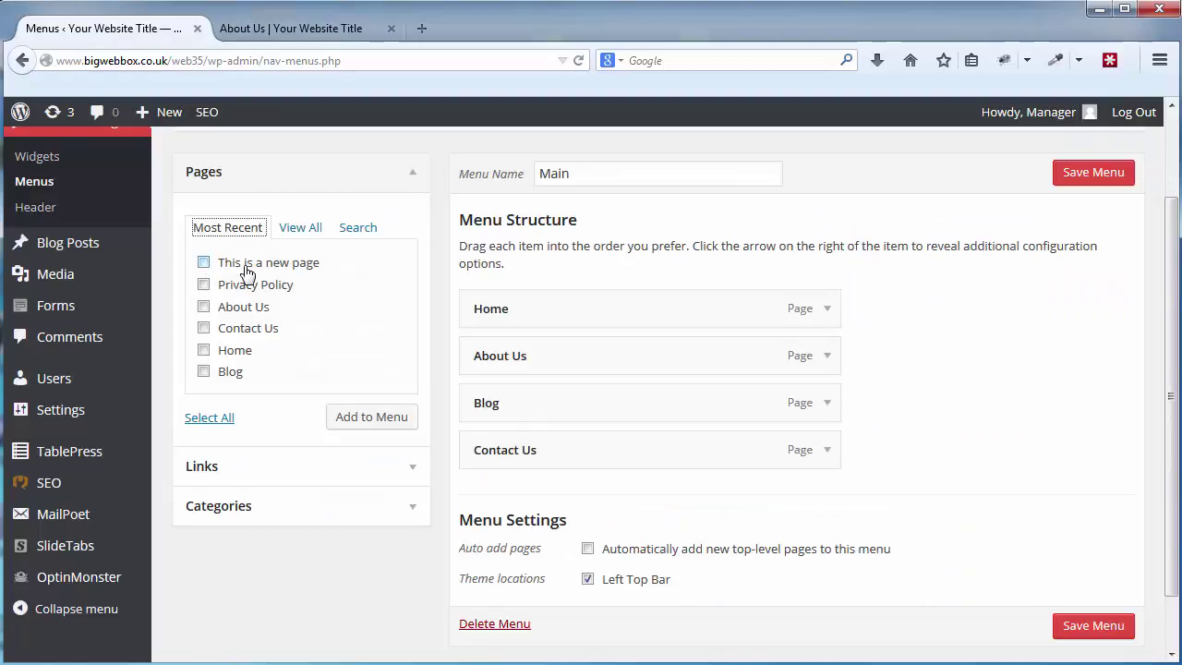
Add 'This is a new page' to the Main menu and save the menu.
{"action": "left_click", "coordinate": [204, 264]}
{"action": "left_click", "coordinate": [373, 423]}
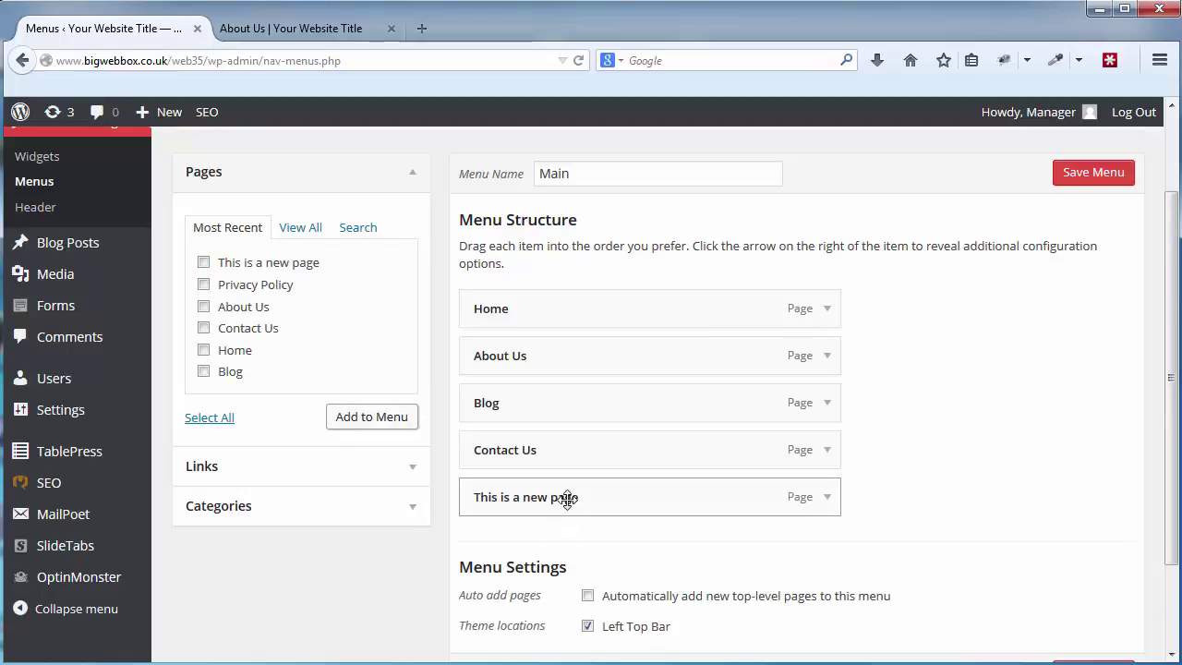
{"action": "left_click", "coordinate": [1087, 181]}
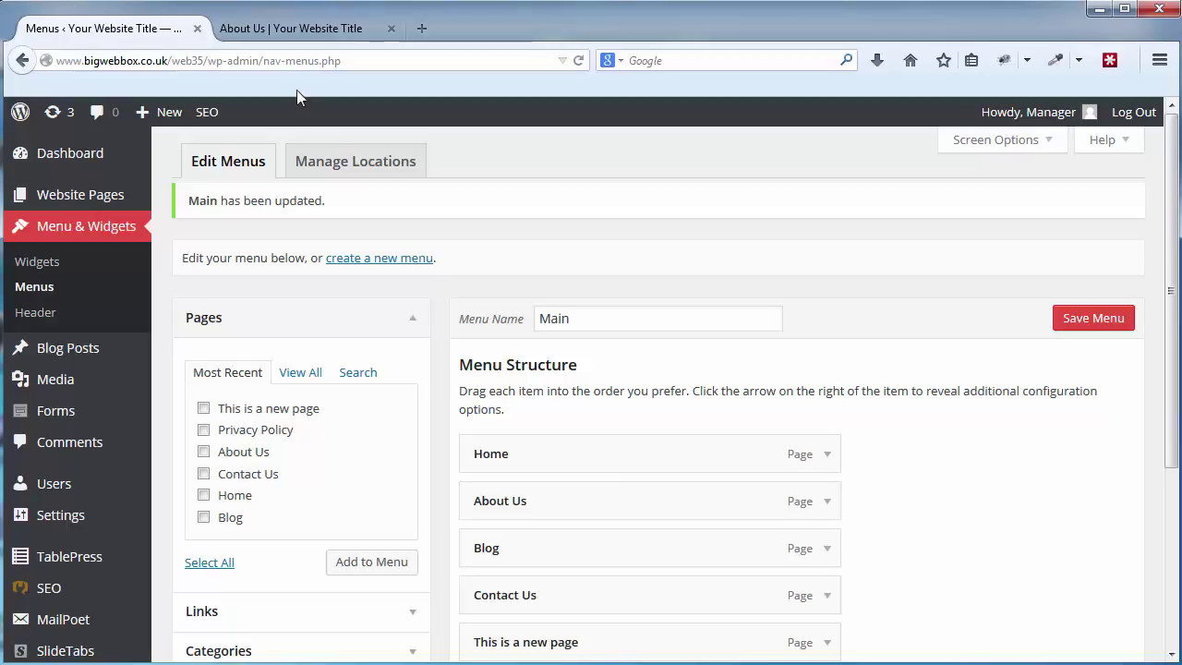
{"action": "left_click", "coordinate": [285, 36]}
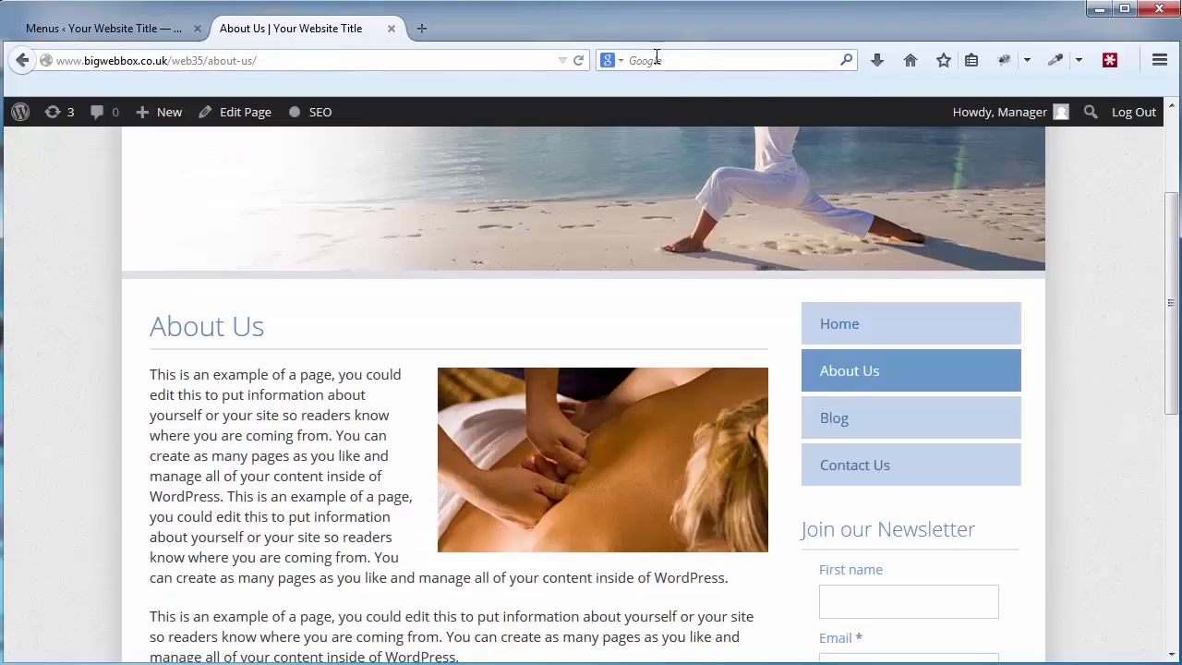
Drag 'This is a new page' just below Home, save, and reload the live page to verify.
{"action": "left_click", "coordinate": [580, 60]}
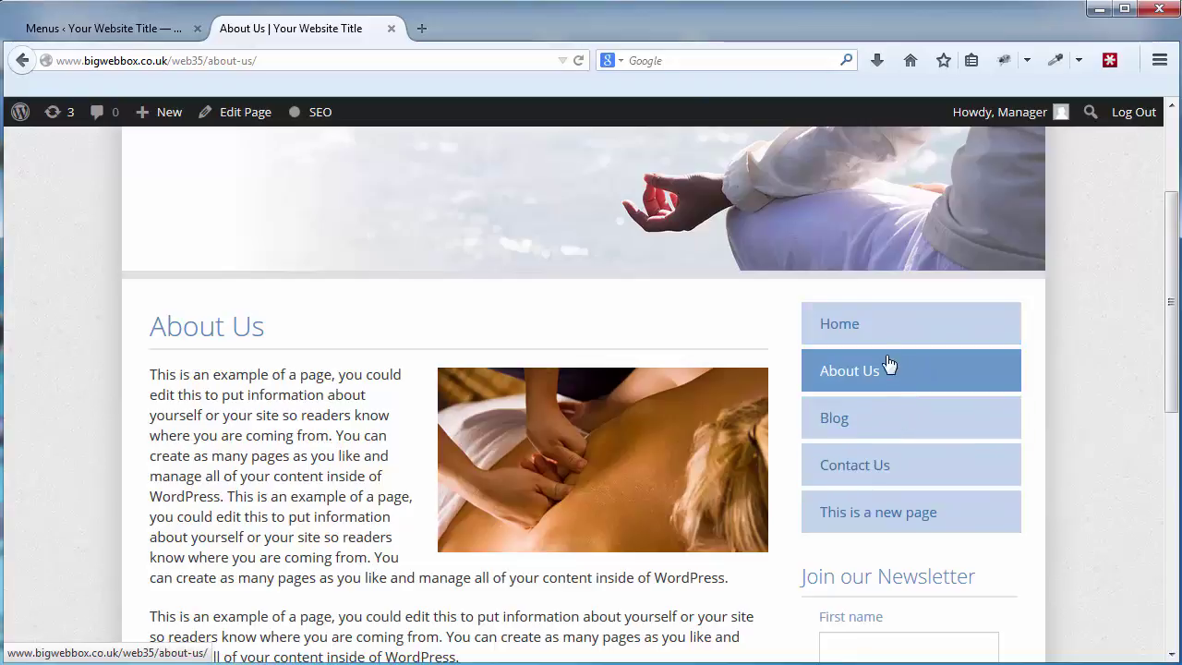
{"action": "left_click", "coordinate": [139, 28]}
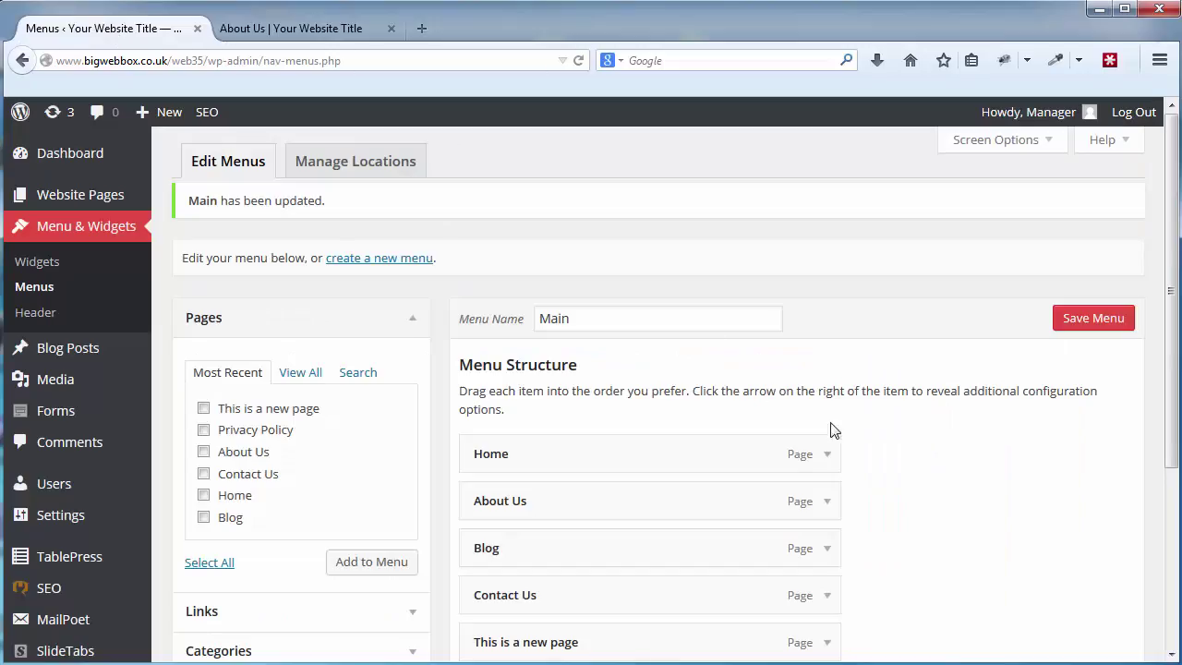
{"action": "scroll", "coordinate": [1171, 428], "scroll_direction": "down", "scroll_amount": 1}
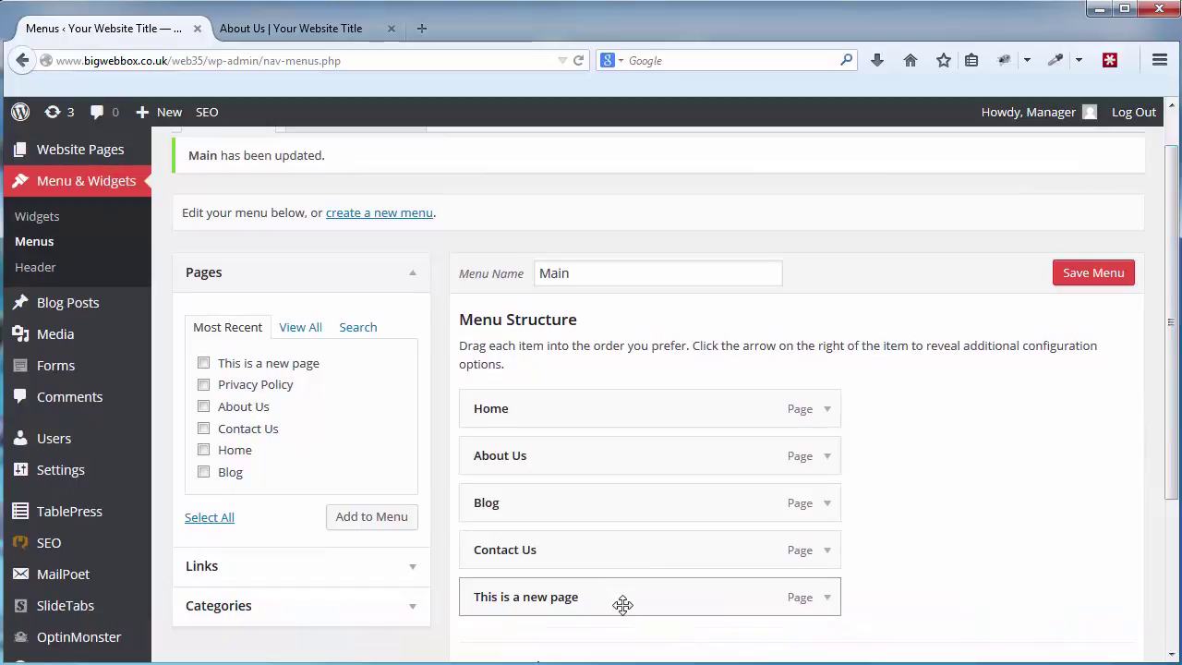
{"action": "left_click_drag", "start_coordinate": [604, 599], "coordinate": [601, 483]}
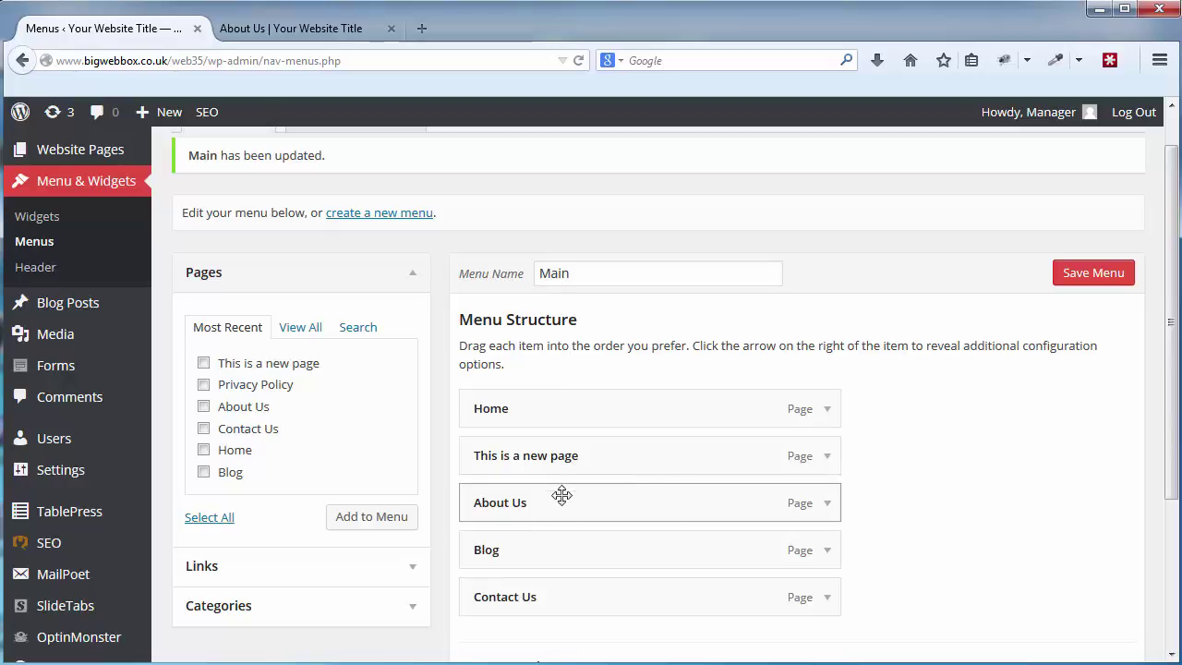
{"action": "left_click", "coordinate": [1081, 277]}
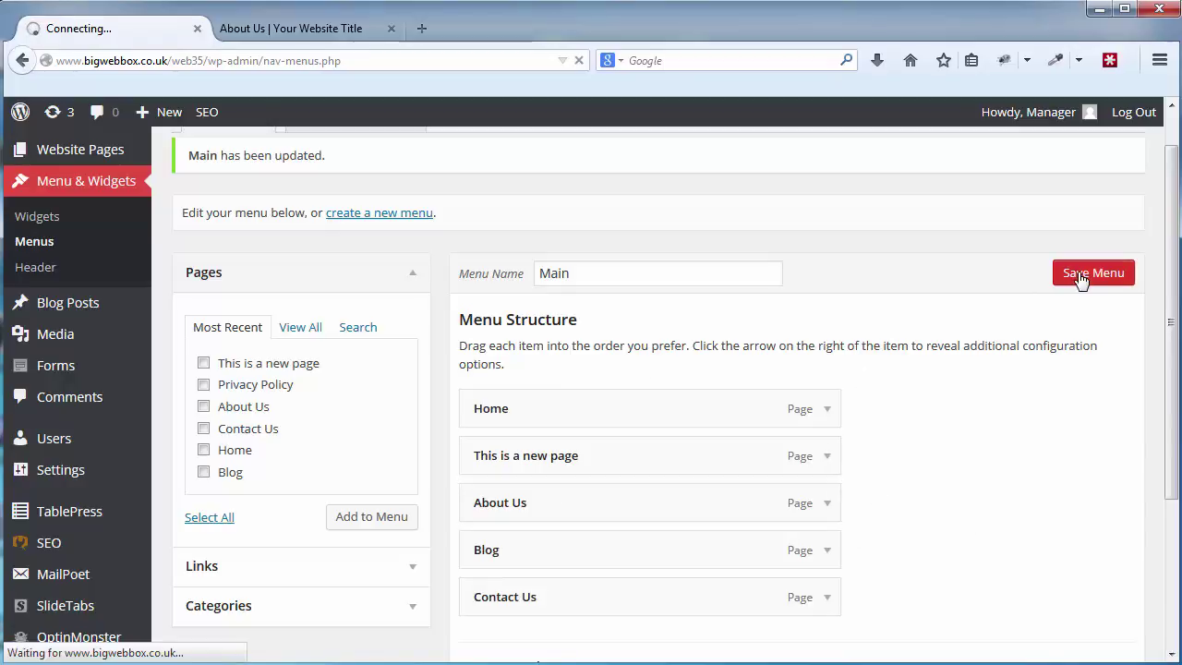
{"action": "scroll", "coordinate": [1086, 450], "scroll_direction": "down", "scroll_amount": 2}
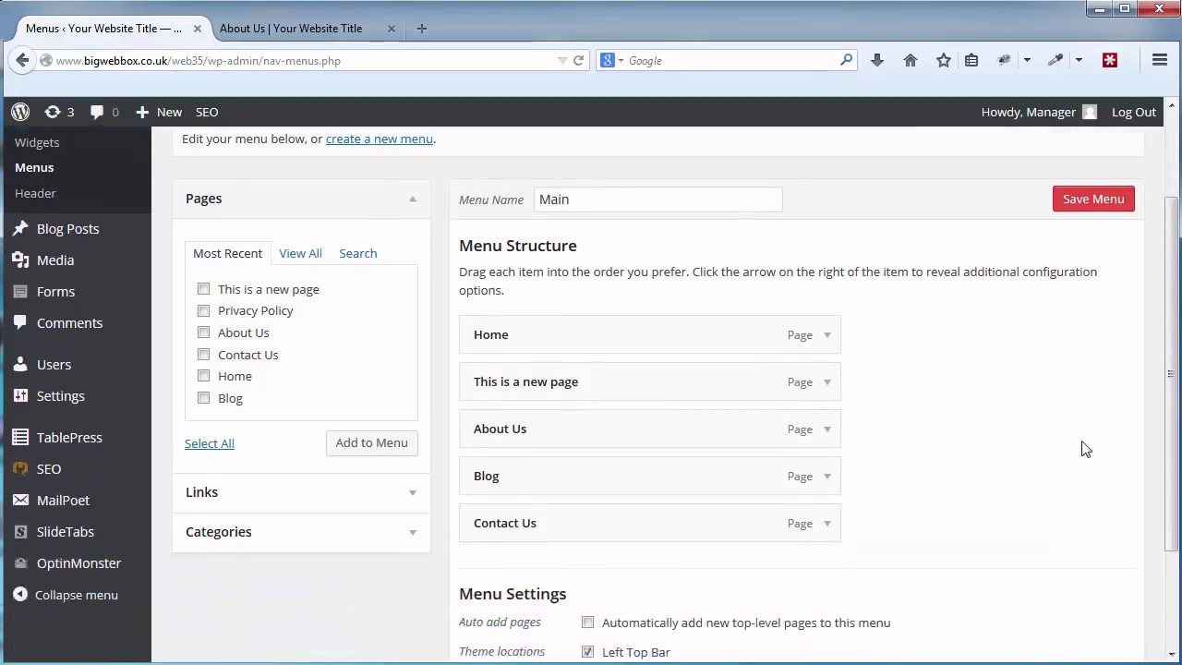
{"action": "left_click", "coordinate": [280, 31]}
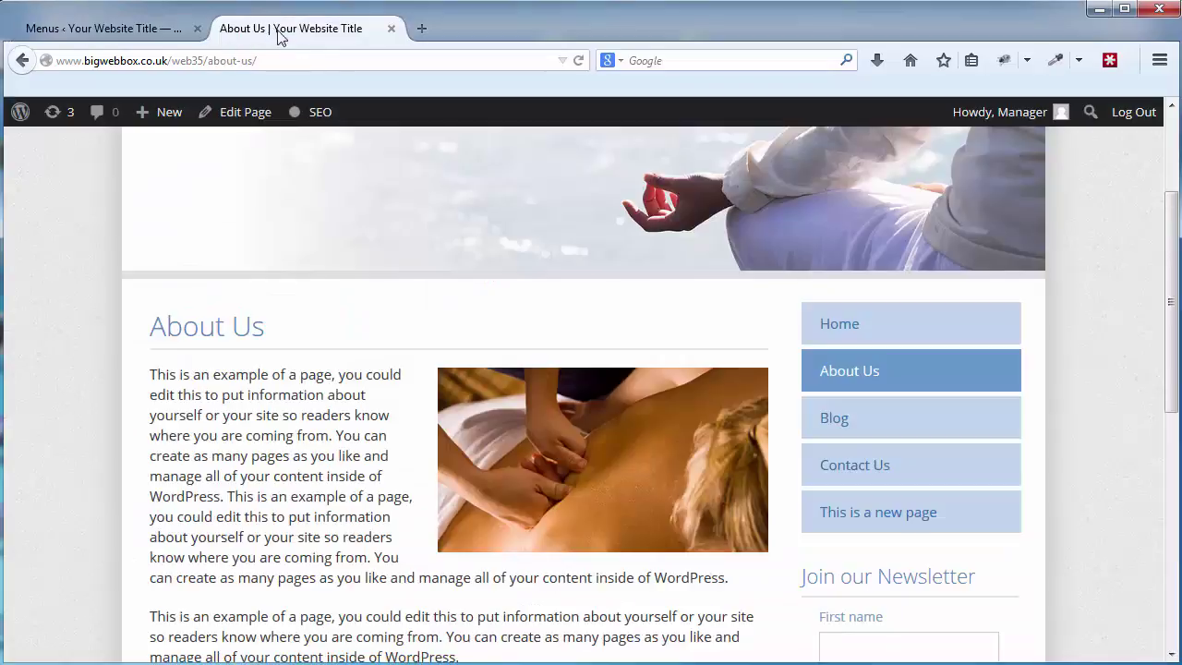
{"action": "left_click", "coordinate": [578, 60]}
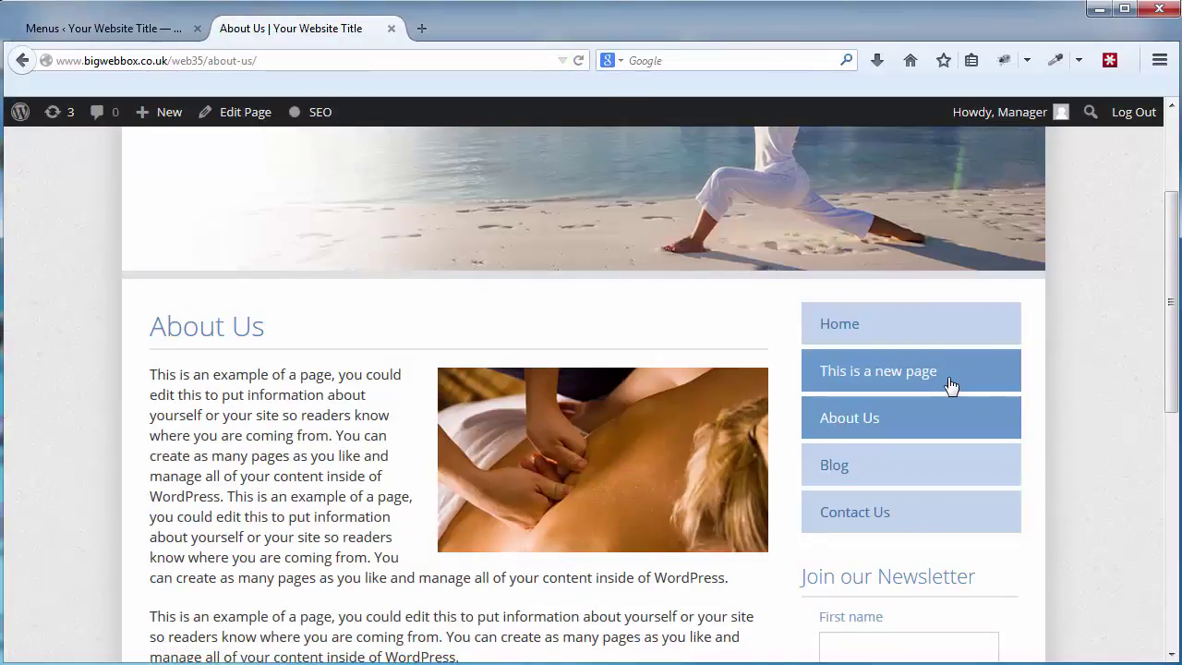
Visit the live Home and 'This is a new page' pages to confirm the new menu order.
{"action": "left_click", "coordinate": [942, 338]}
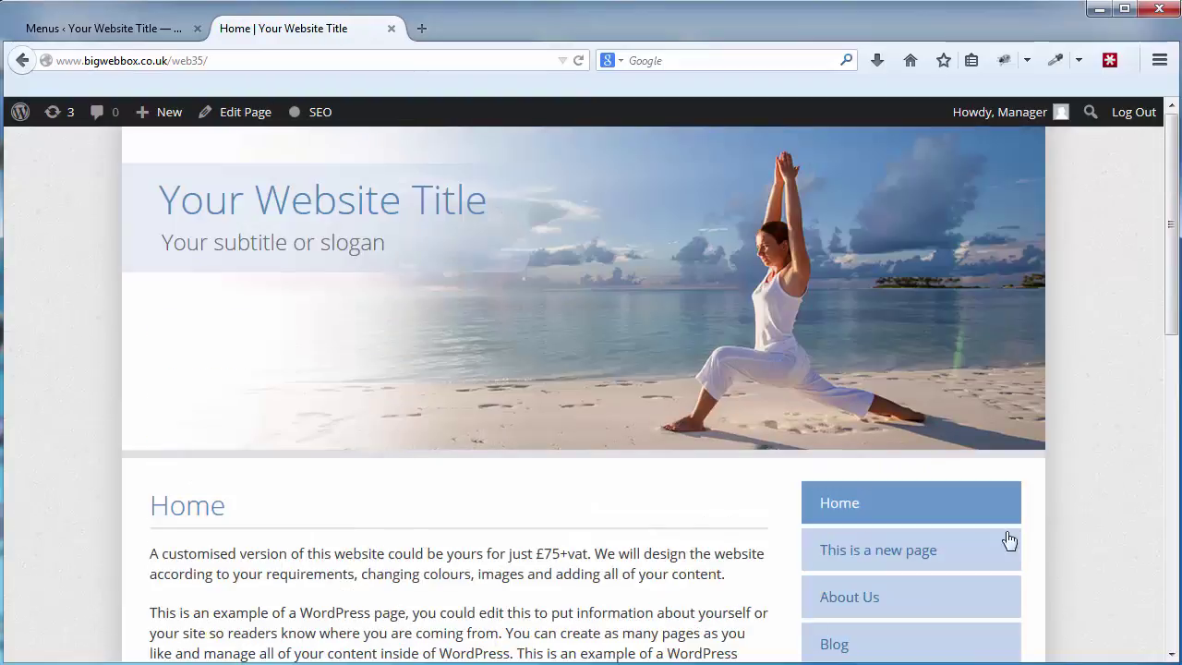
{"action": "left_click", "coordinate": [979, 556]}
{"action": "scroll", "coordinate": [1034, 570], "scroll_direction": "down", "scroll_amount": 5}
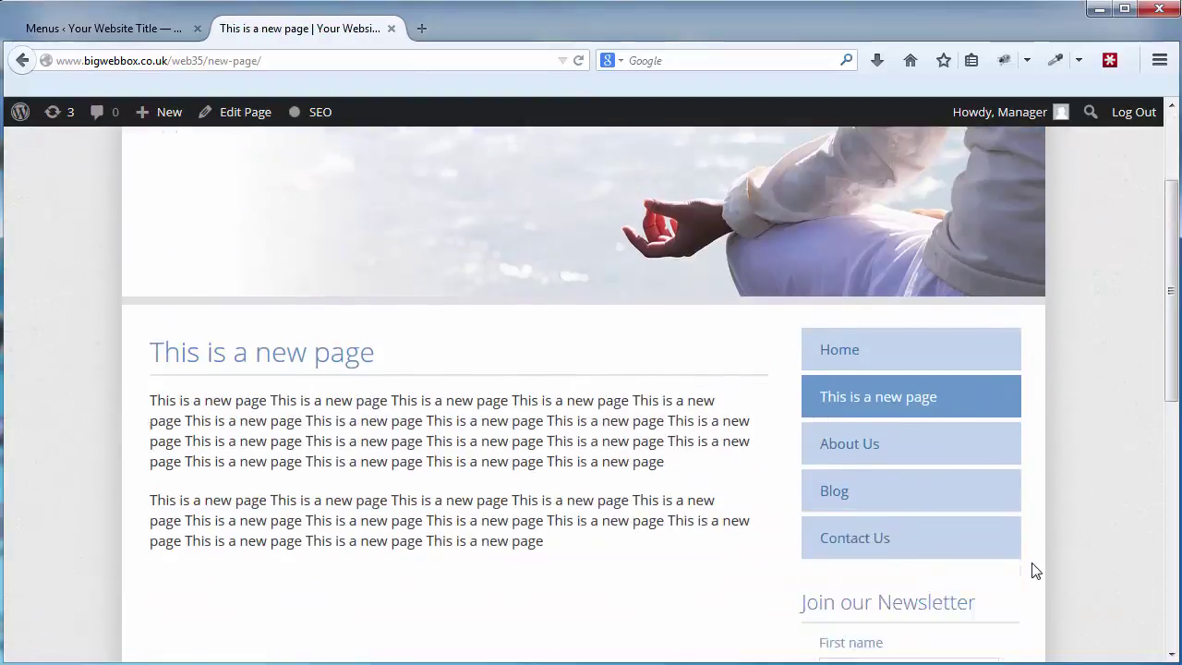
{"action": "scroll", "coordinate": [1034, 571], "scroll_direction": "up", "scroll_amount": 3}
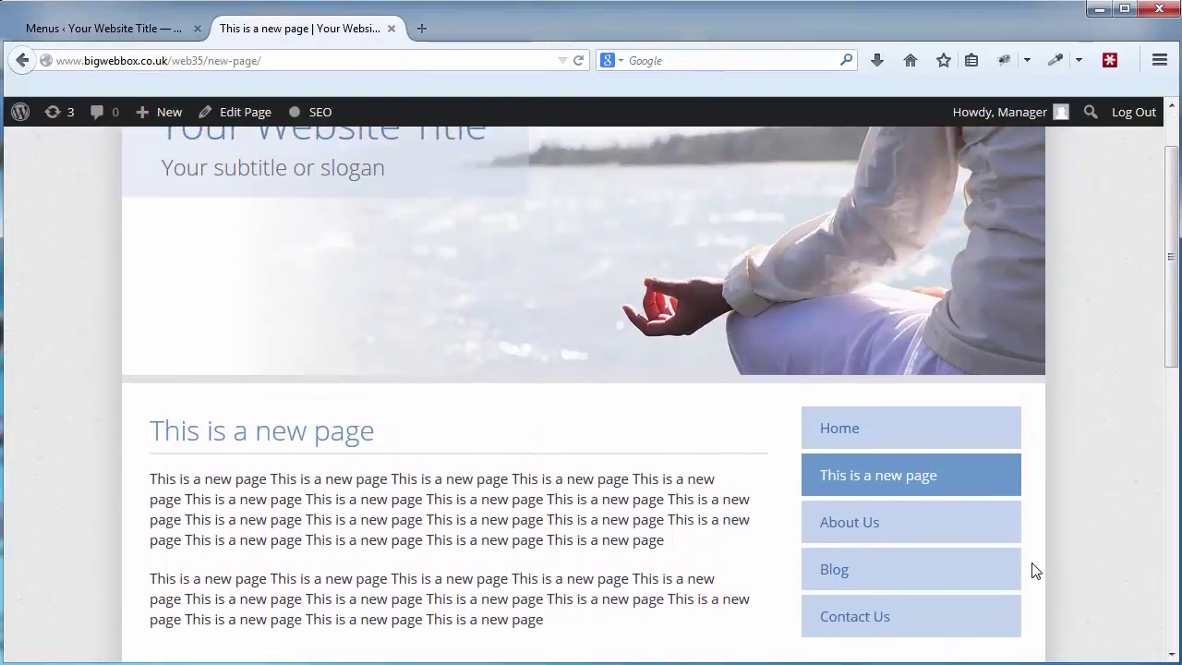
{"action": "left_click", "coordinate": [132, 31]}
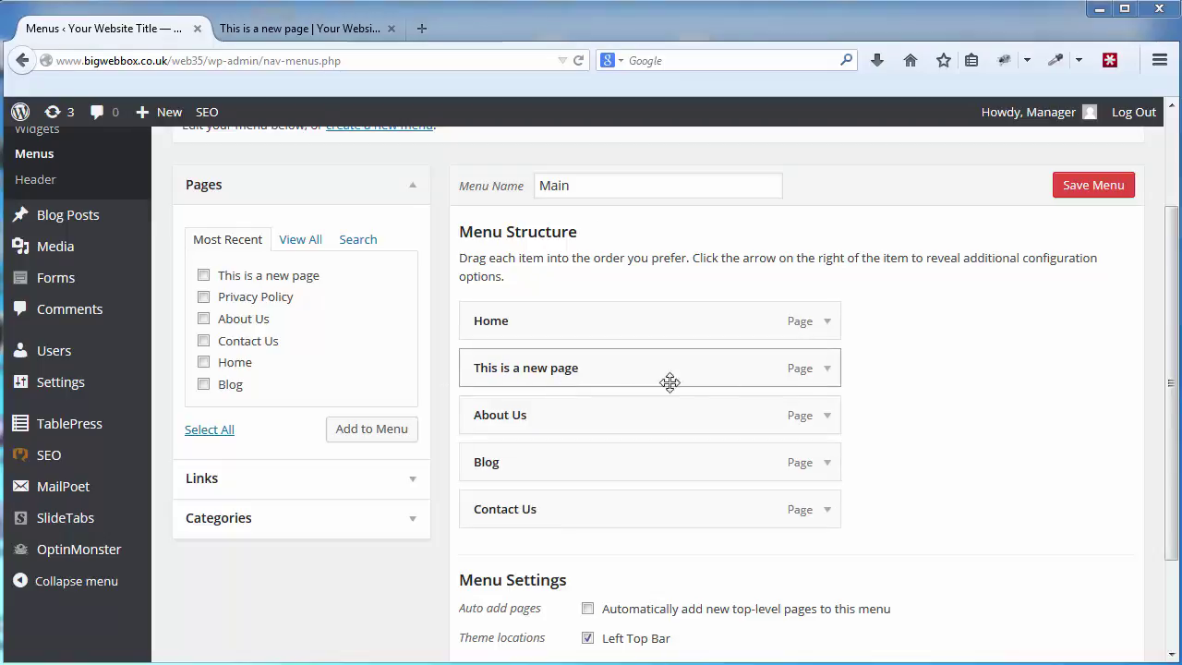
Remove 'This is a new page' from the Main menu and save the menu.
{"action": "left_click", "coordinate": [828, 370]}
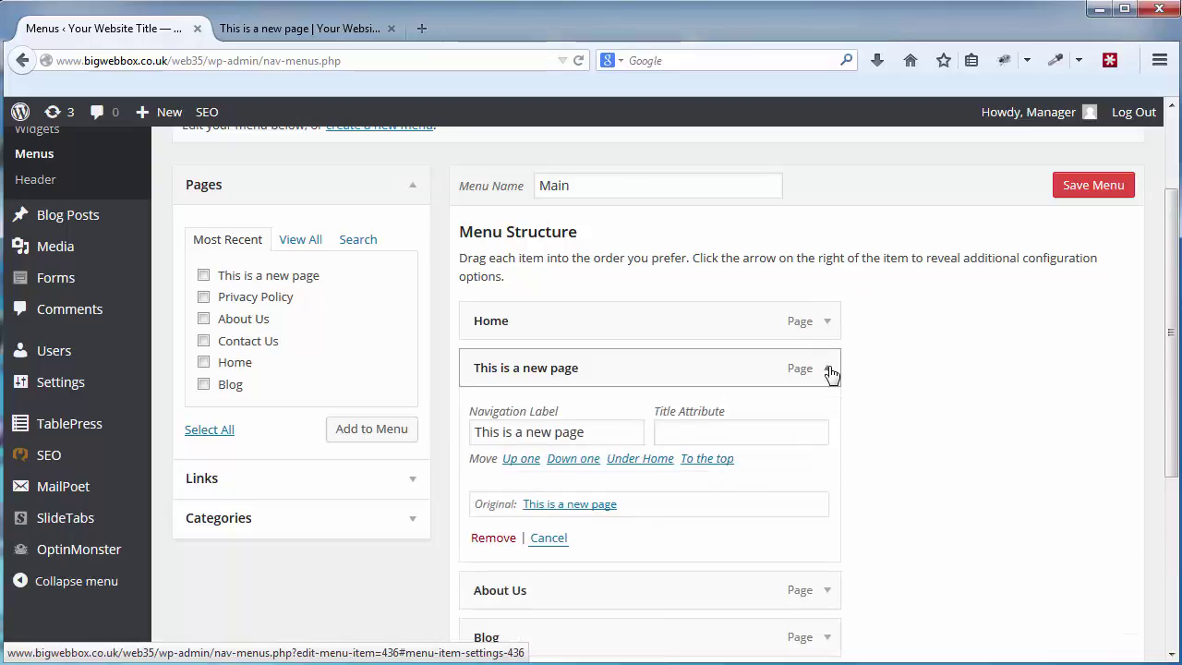
{"action": "scroll", "coordinate": [826, 387], "scroll_direction": "down", "scroll_amount": 1}
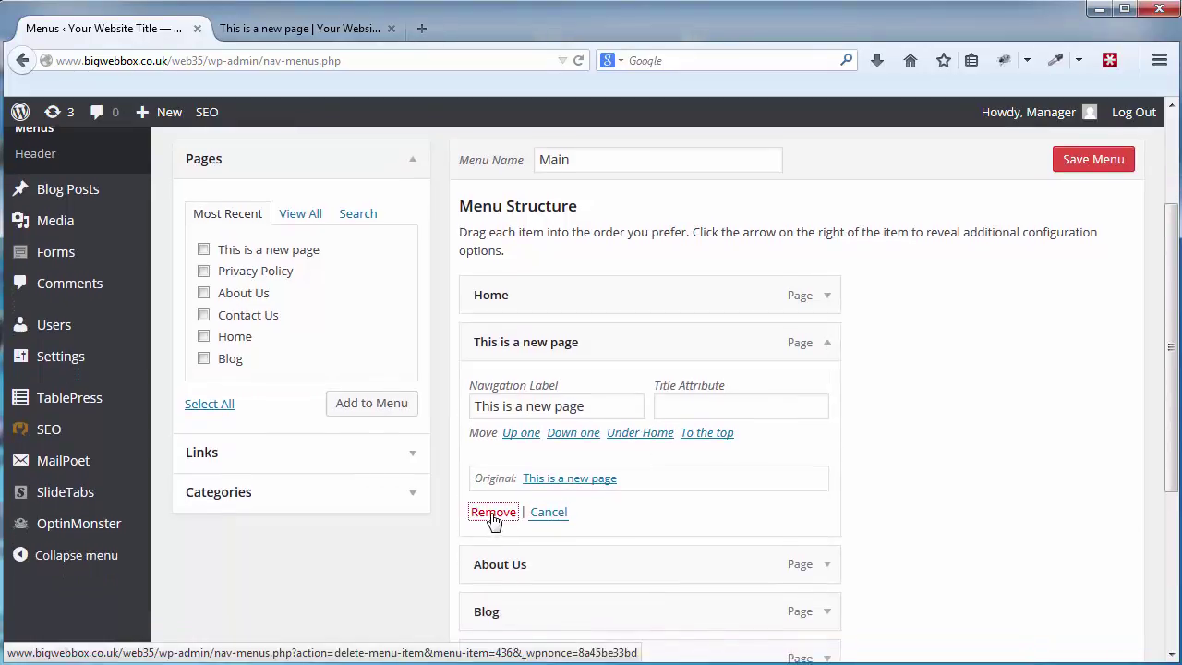
{"action": "left_click", "coordinate": [493, 513]}
{"action": "left_click", "coordinate": [1093, 162]}
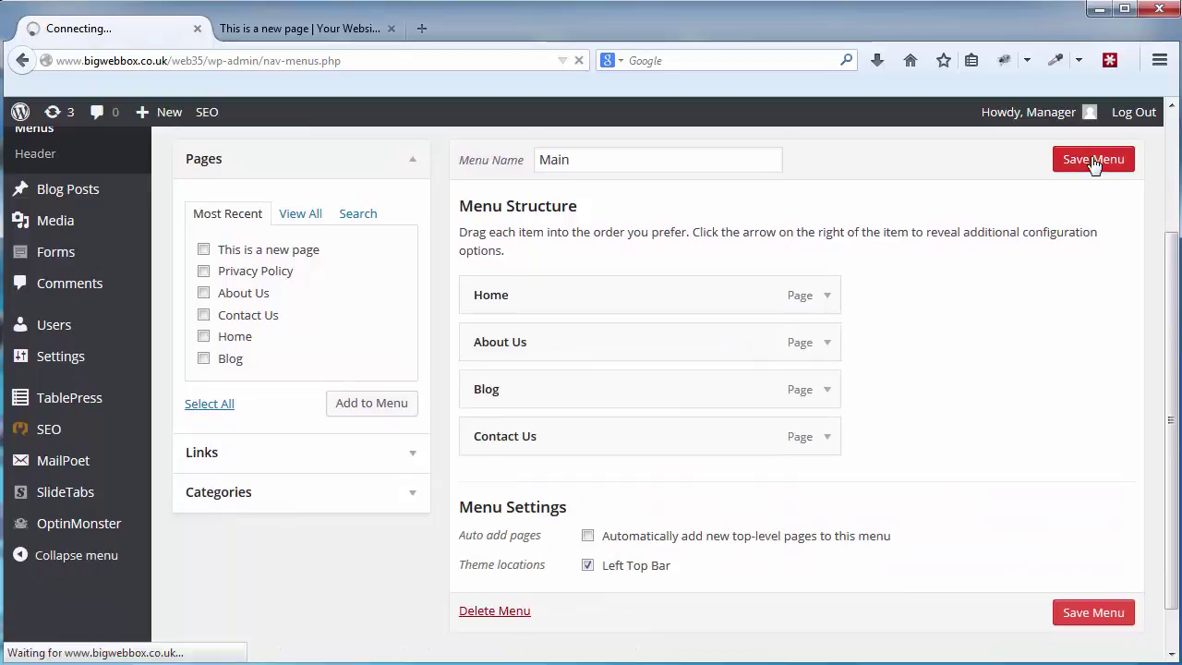
Reload the live new page and scroll its sidebar to confirm the menu item is gone.
{"action": "left_click", "coordinate": [279, 35]}
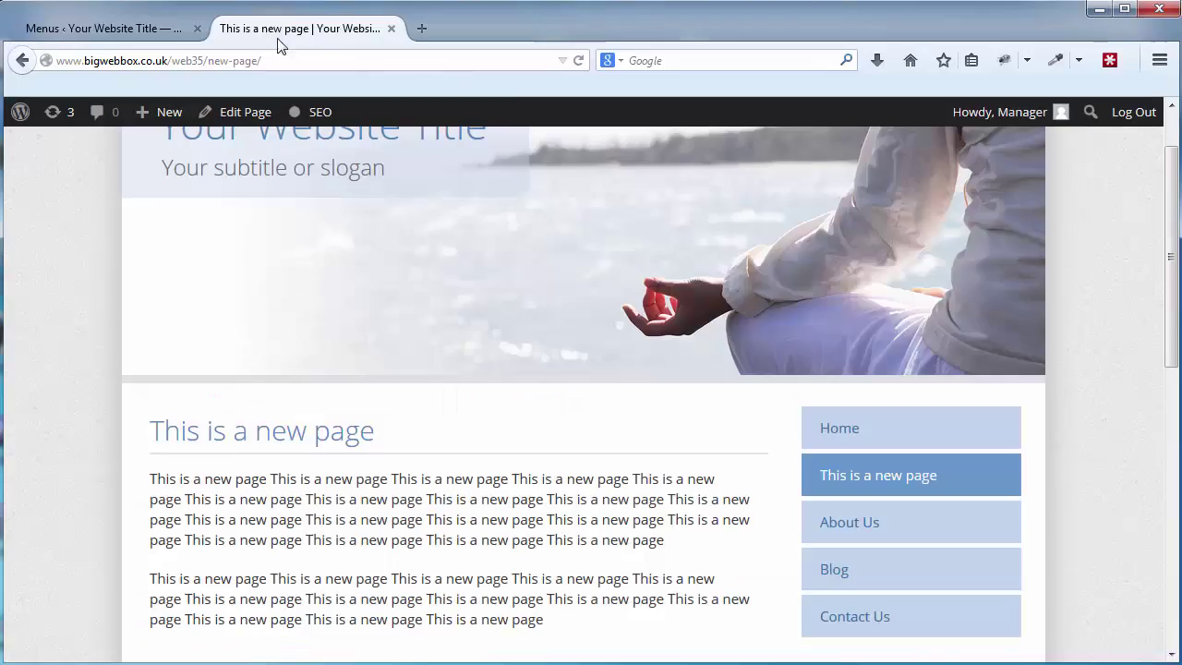
{"action": "left_click", "coordinate": [578, 60]}
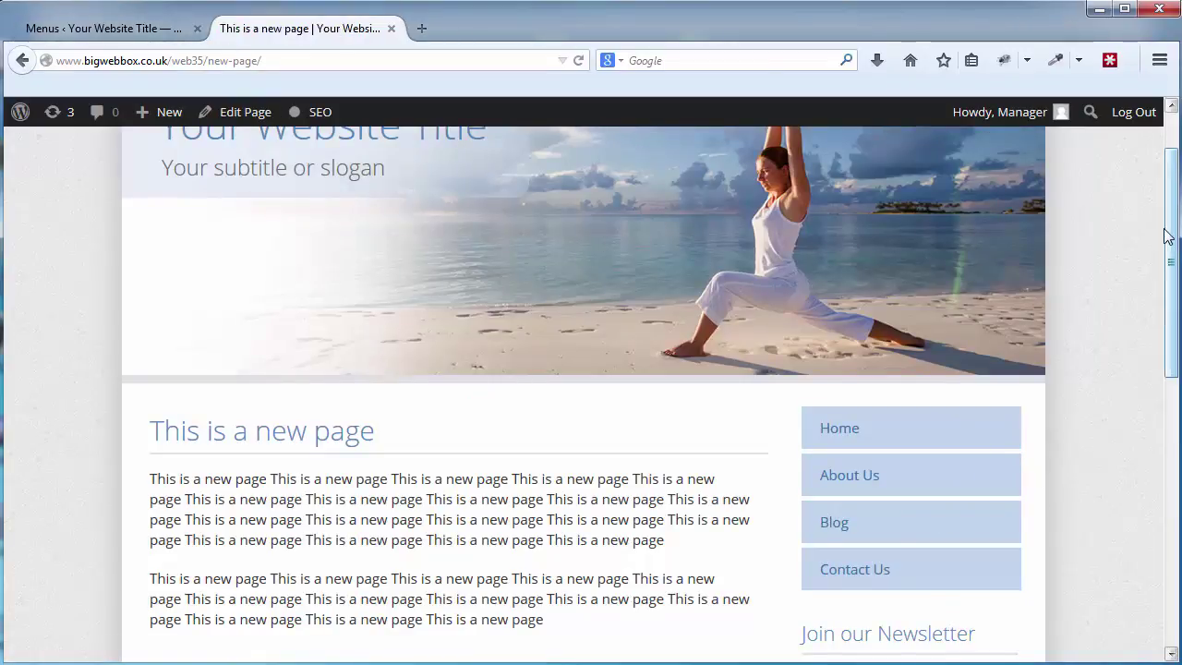
{"action": "left_click_drag", "start_coordinate": [1171, 247], "coordinate": [1153, 358]}
{"action": "scroll", "coordinate": [1154, 365], "scroll_direction": "down", "scroll_amount": 2}
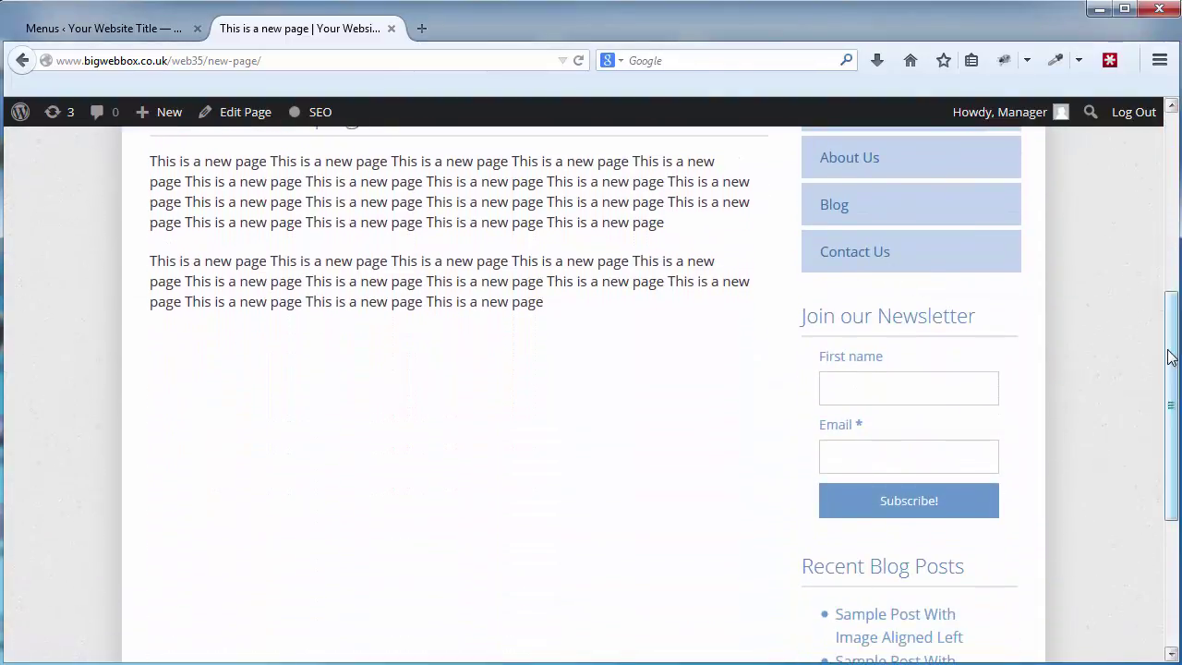
{"action": "scroll", "coordinate": [1166, 399], "scroll_direction": "down", "scroll_amount": 2}
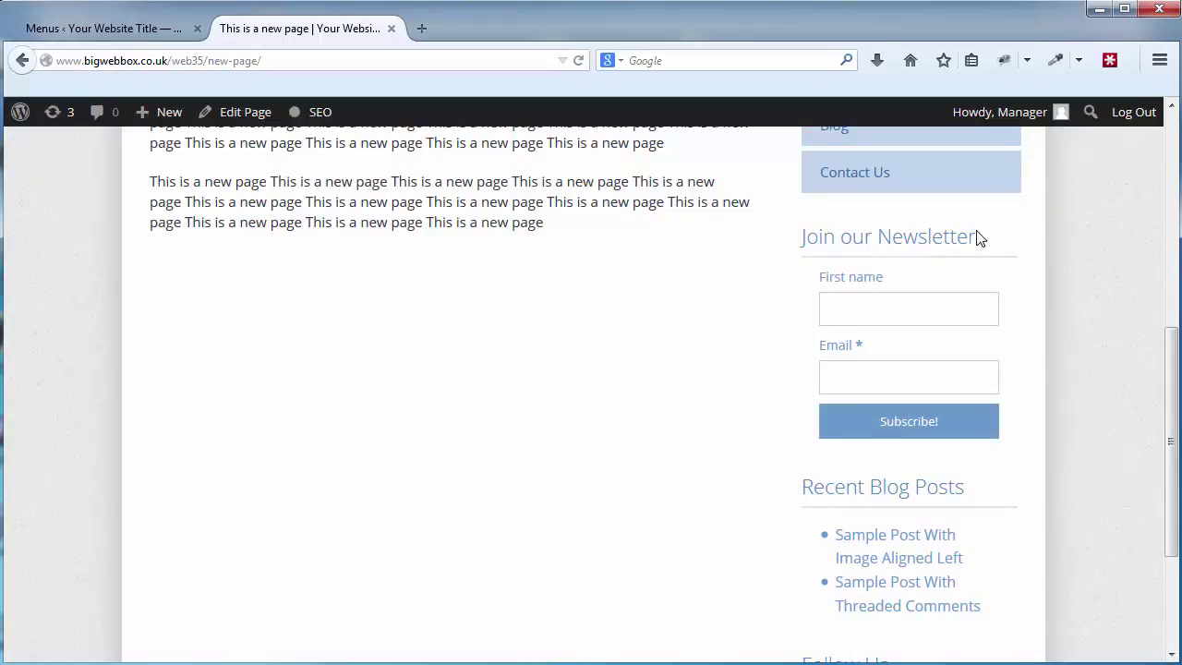
{"action": "scroll", "coordinate": [1165, 406], "scroll_direction": "down", "scroll_amount": 2}
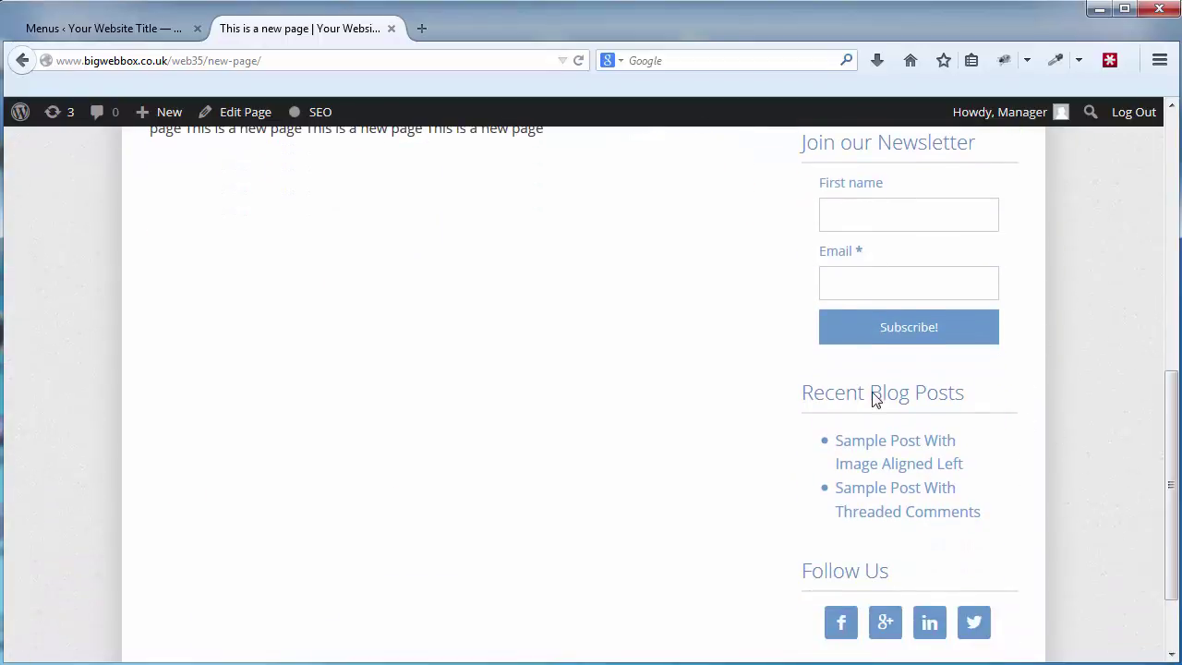
{"action": "scroll", "coordinate": [1169, 533], "scroll_direction": "down", "scroll_amount": 2}
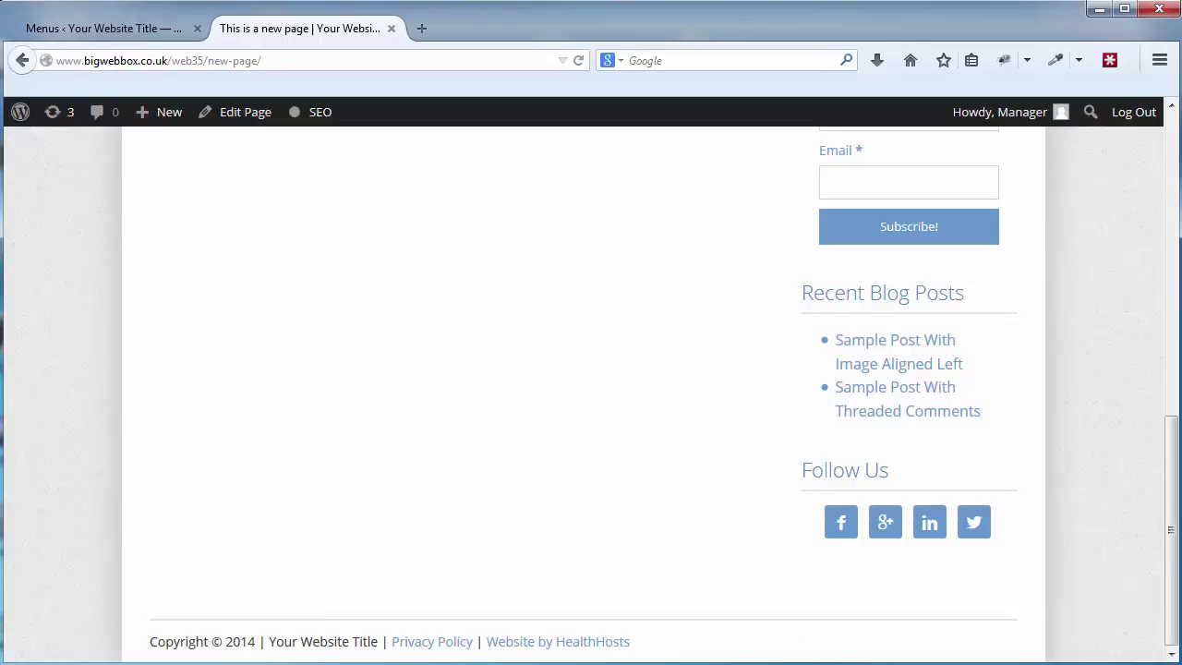
{"action": "scroll", "coordinate": [1111, 196], "scroll_direction": "up", "scroll_amount": 15}
{"action": "left_click_drag", "start_coordinate": [1171, 189], "coordinate": [1169, 323]}
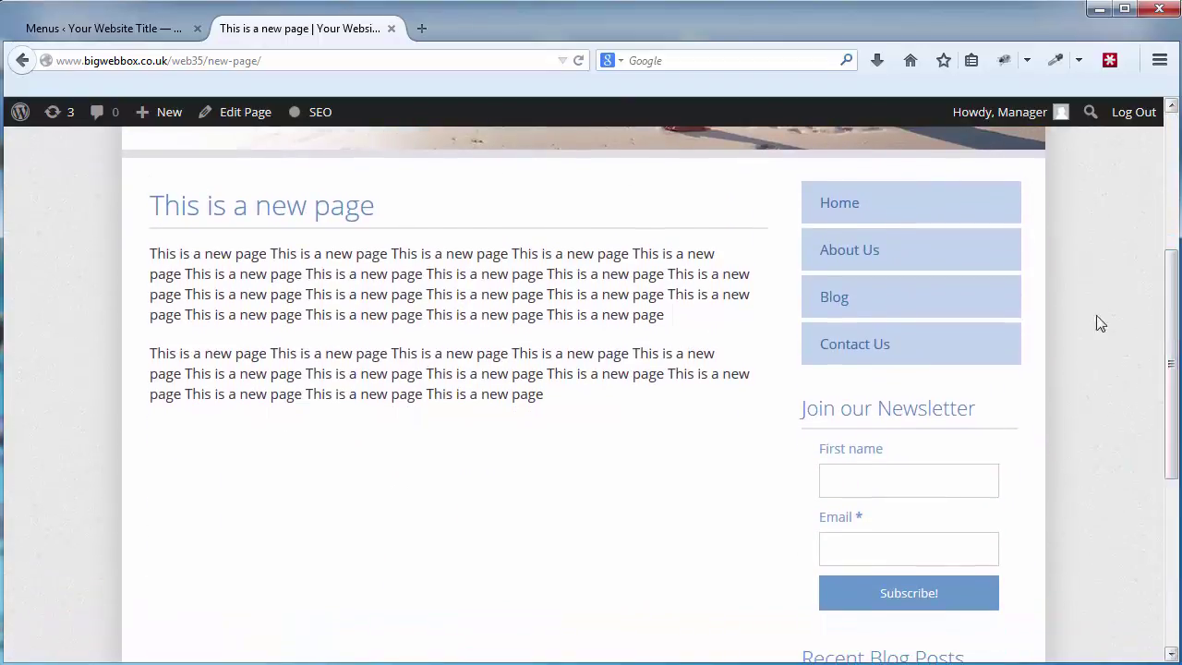
{"action": "scroll", "coordinate": [1118, 378], "scroll_direction": "down", "scroll_amount": 2}
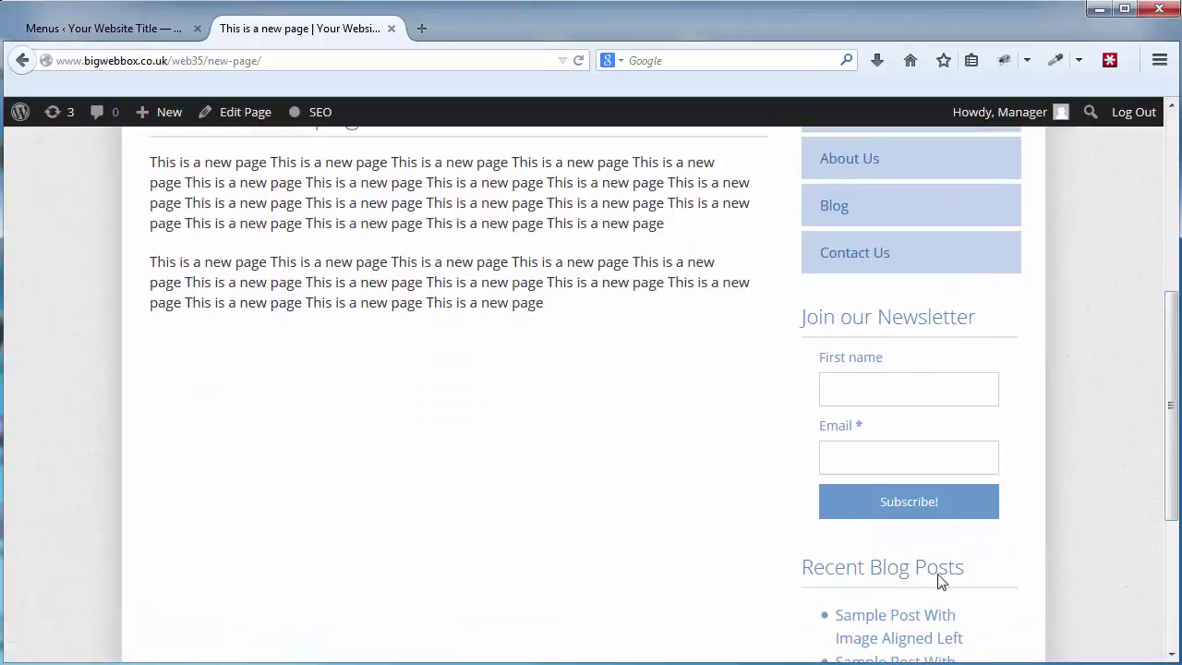
{"action": "left_click_drag", "start_coordinate": [1172, 352], "coordinate": [1158, 377]}
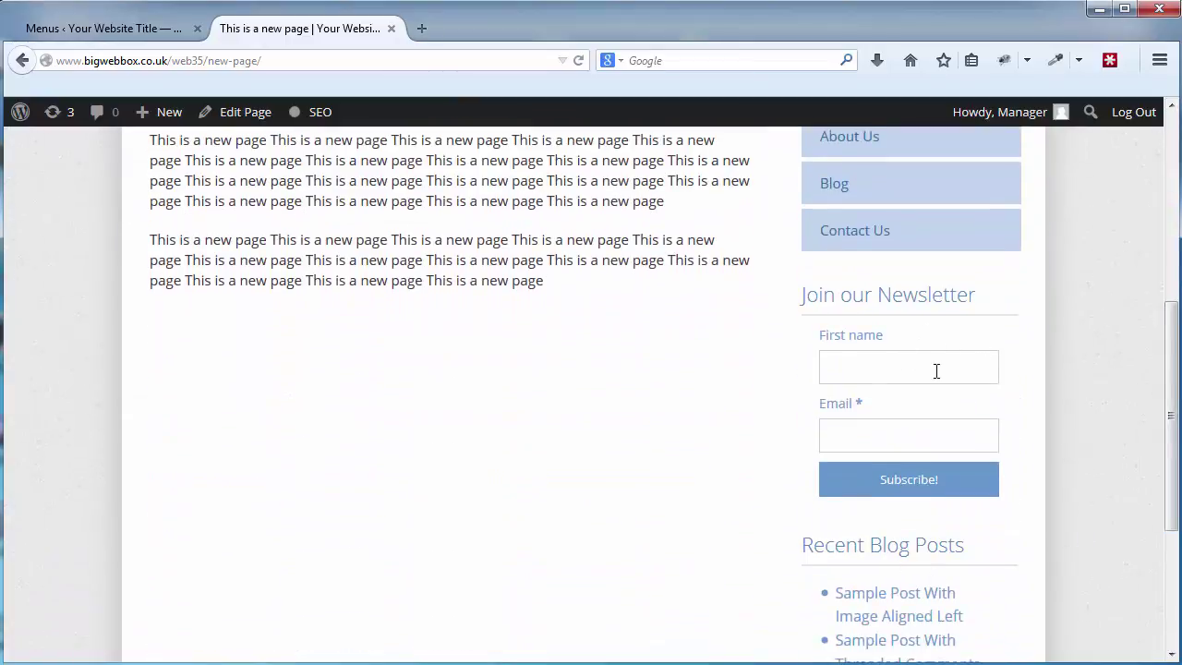
{"action": "left_click_drag", "start_coordinate": [1170, 416], "coordinate": [1169, 203]}
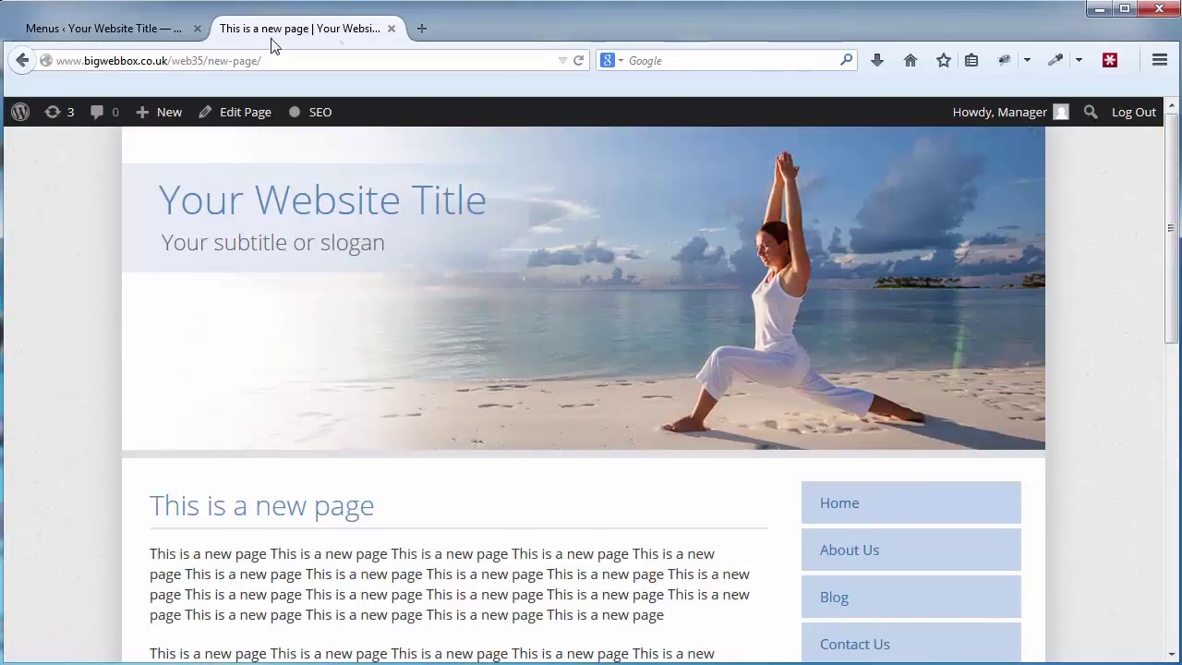
{"action": "left_click", "coordinate": [137, 29]}
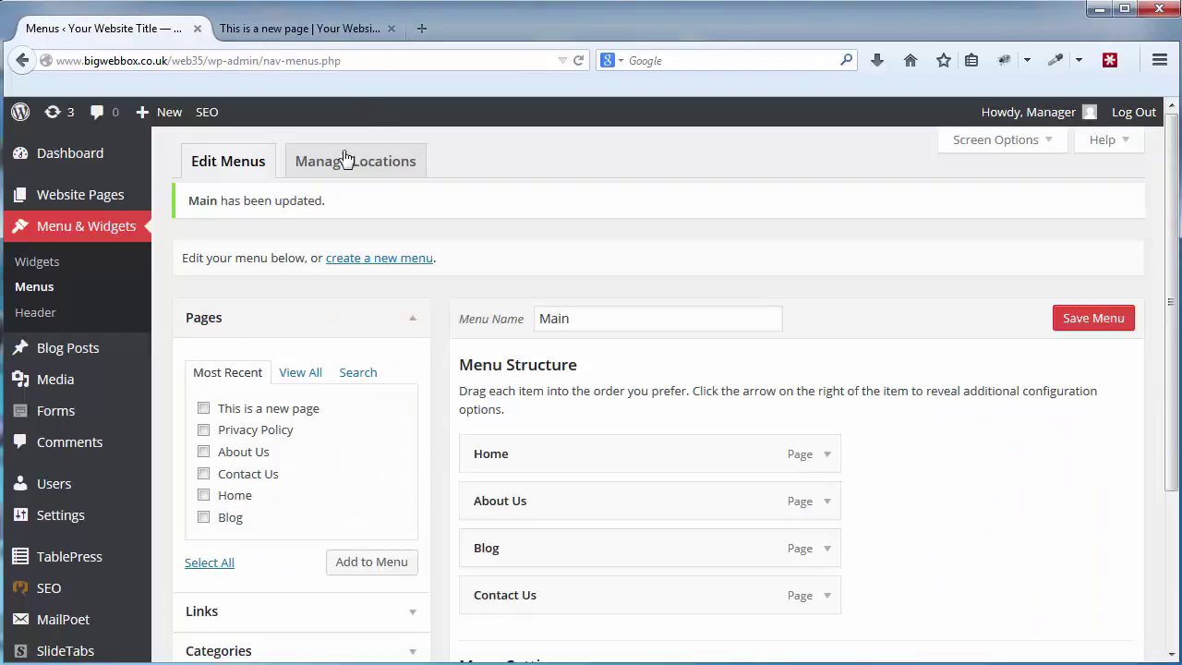
Open the Widgets admin page and pick Visual Editor from the Available Widgets list.
{"action": "left_click", "coordinate": [52, 274]}
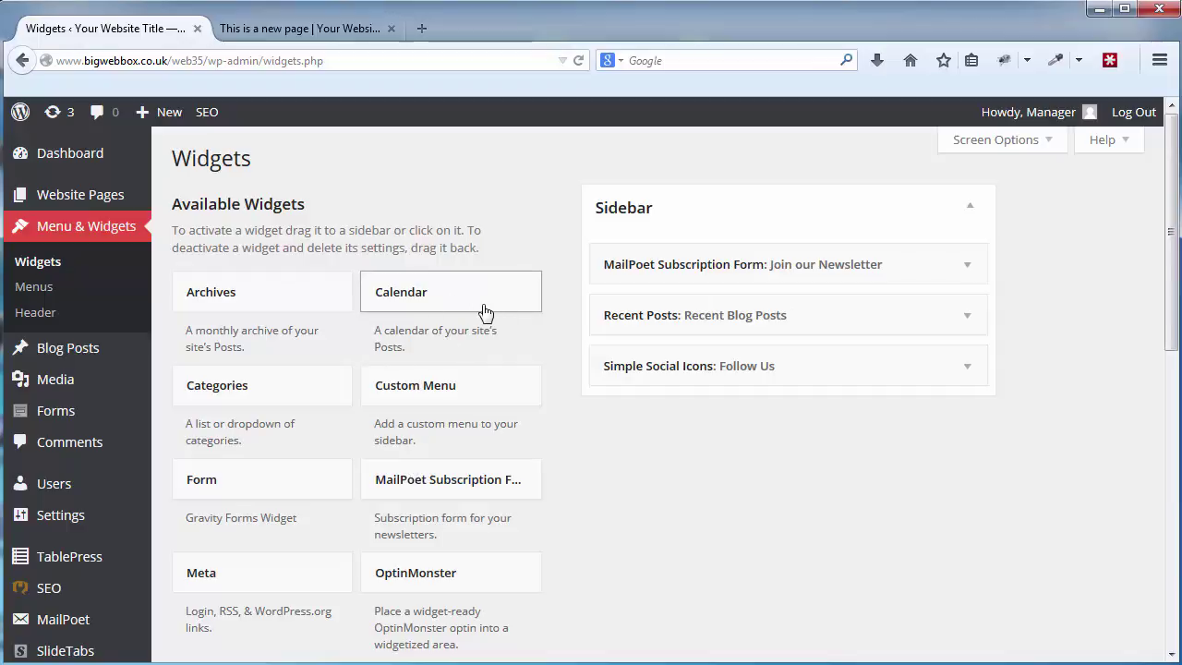
{"action": "left_click_drag", "start_coordinate": [1175, 275], "coordinate": [1173, 351]}
{"action": "left_click_drag", "start_coordinate": [1171, 299], "coordinate": [1171, 222]}
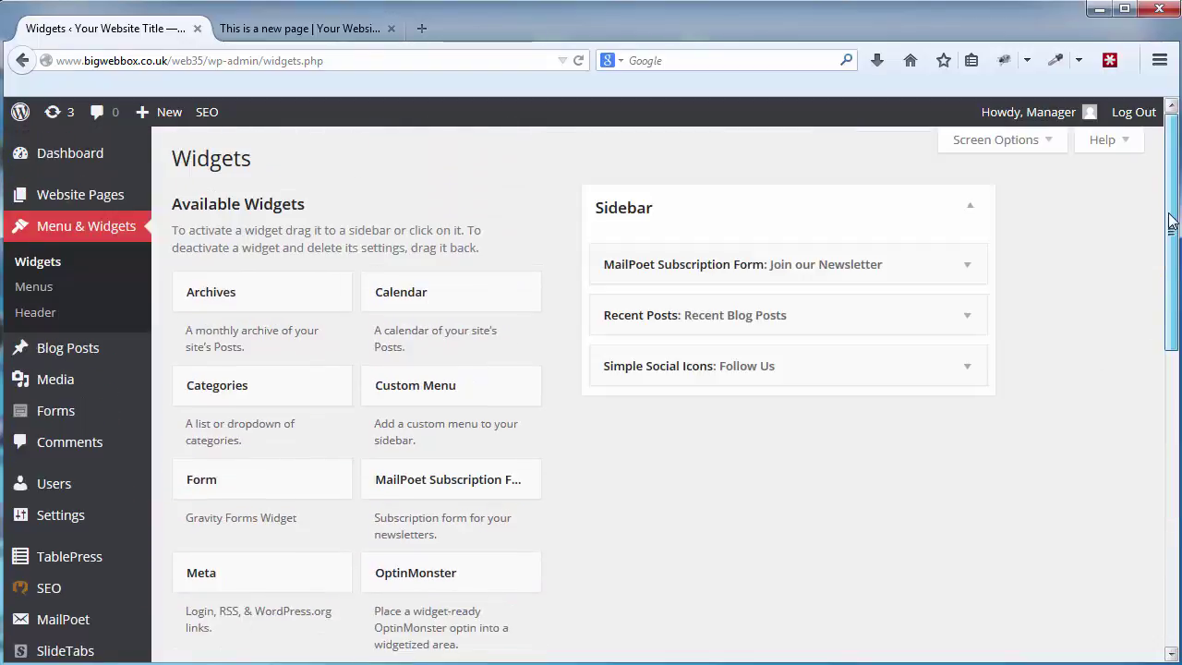
{"action": "left_click_drag", "start_coordinate": [1171, 268], "coordinate": [1157, 504]}
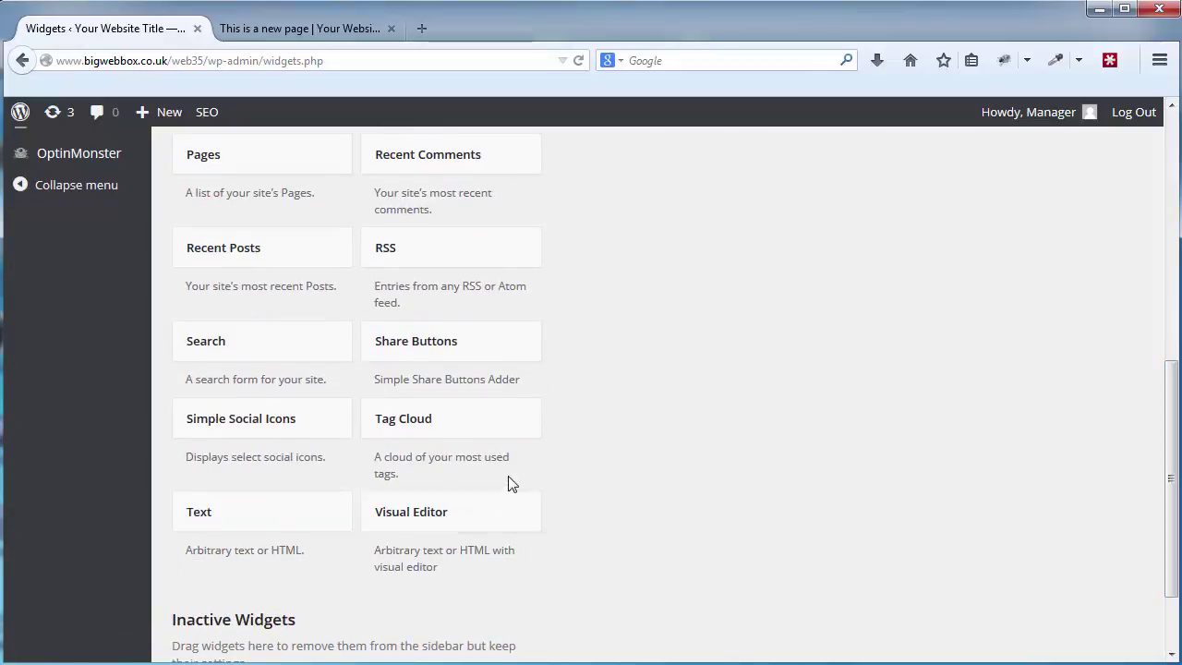
{"action": "scroll", "coordinate": [507, 520], "scroll_direction": "down", "scroll_amount": 2}
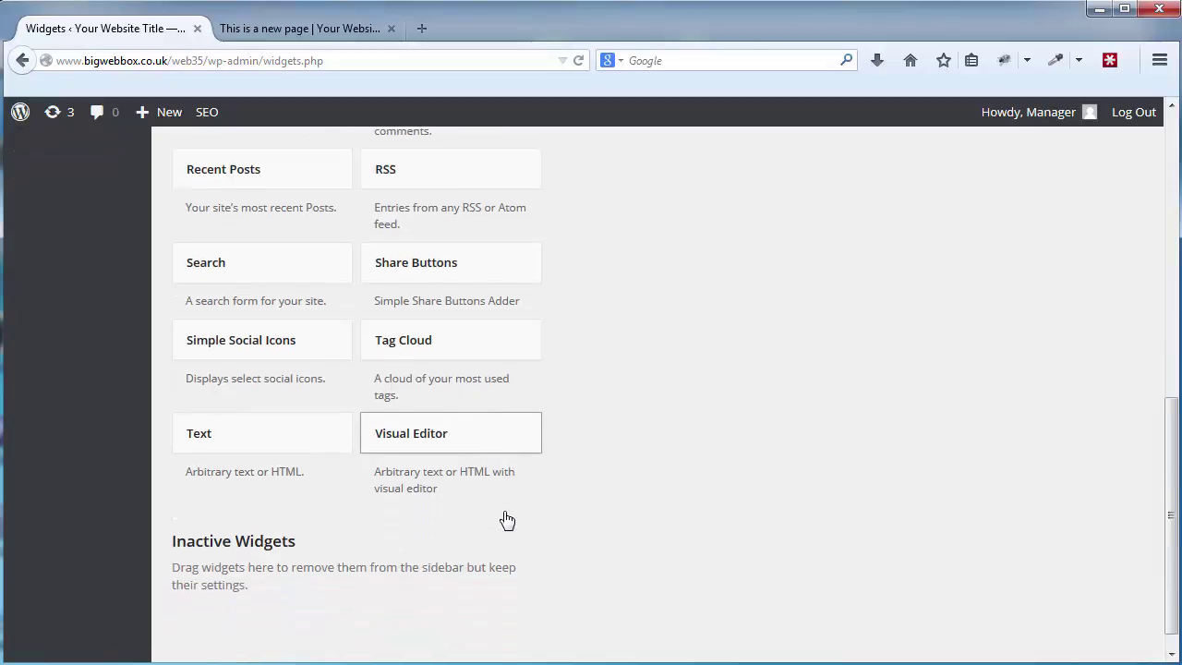
{"action": "left_click", "coordinate": [515, 447]}
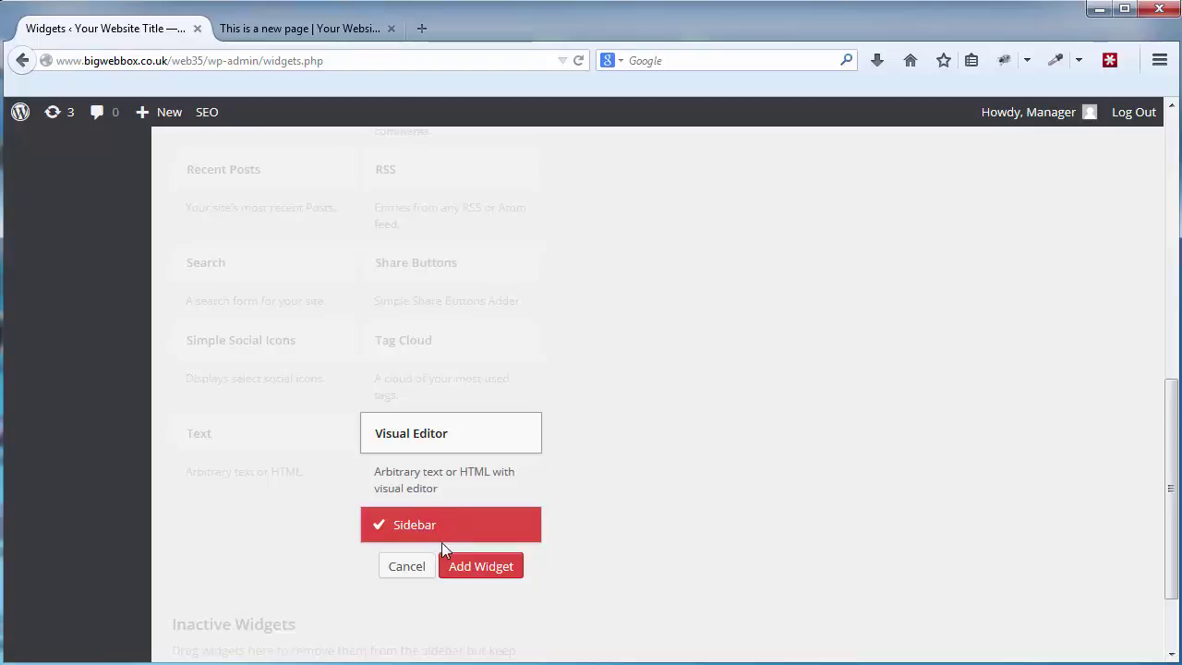
Add the Visual Editor widget to the Sidebar and title it 'Contact Us'.
{"action": "left_click", "coordinate": [491, 571]}
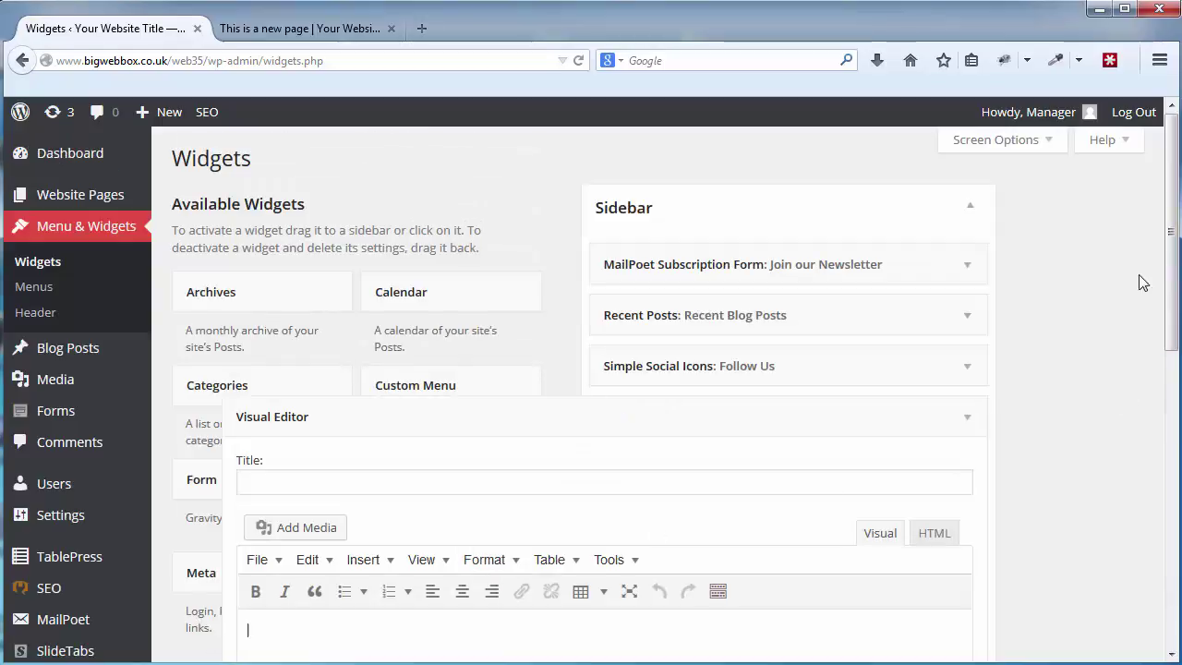
{"action": "scroll", "coordinate": [1169, 232], "scroll_direction": "down", "scroll_amount": 4}
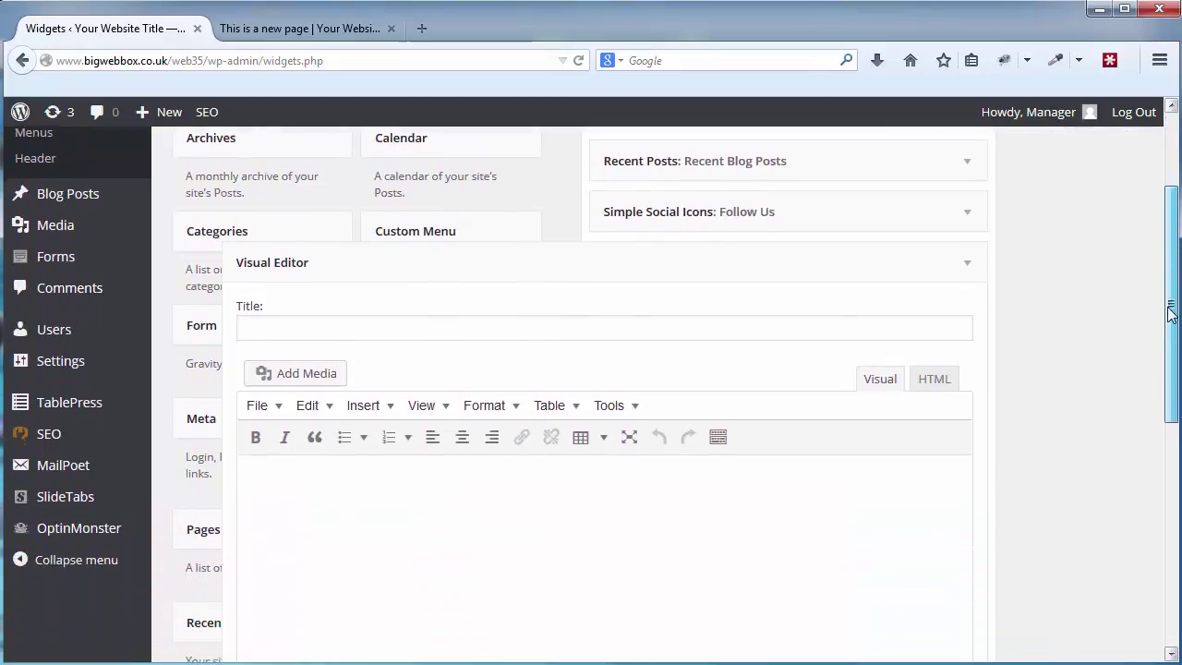
{"action": "left_click", "coordinate": [490, 299]}
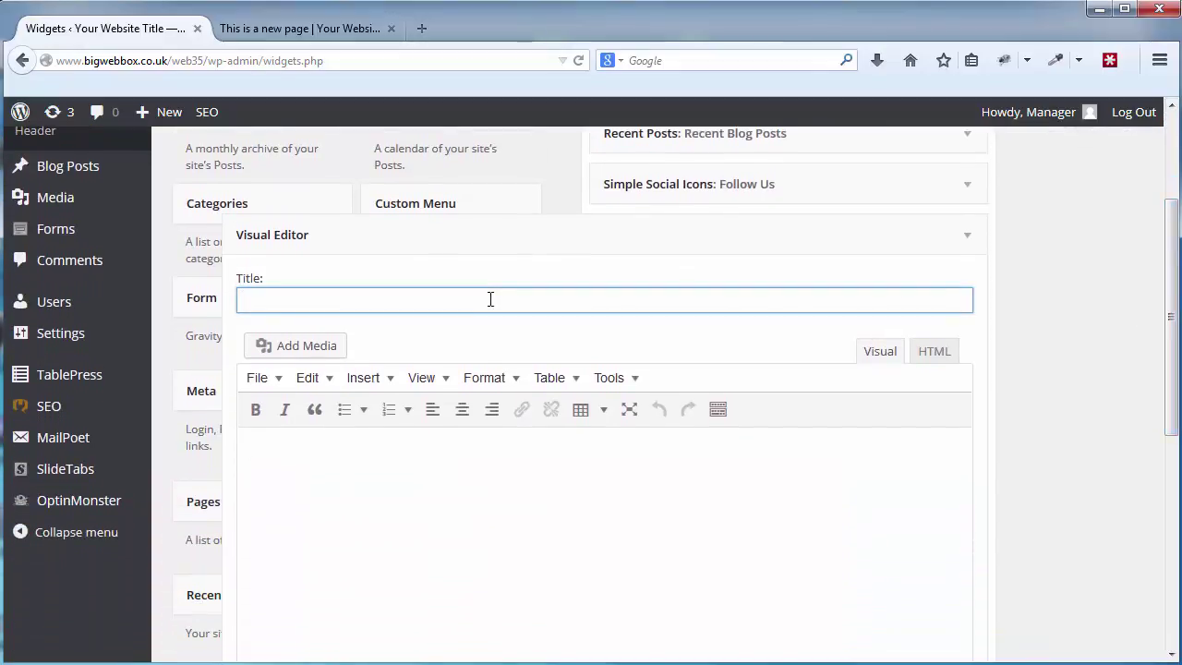
{"action": "type", "text": "Cont"}
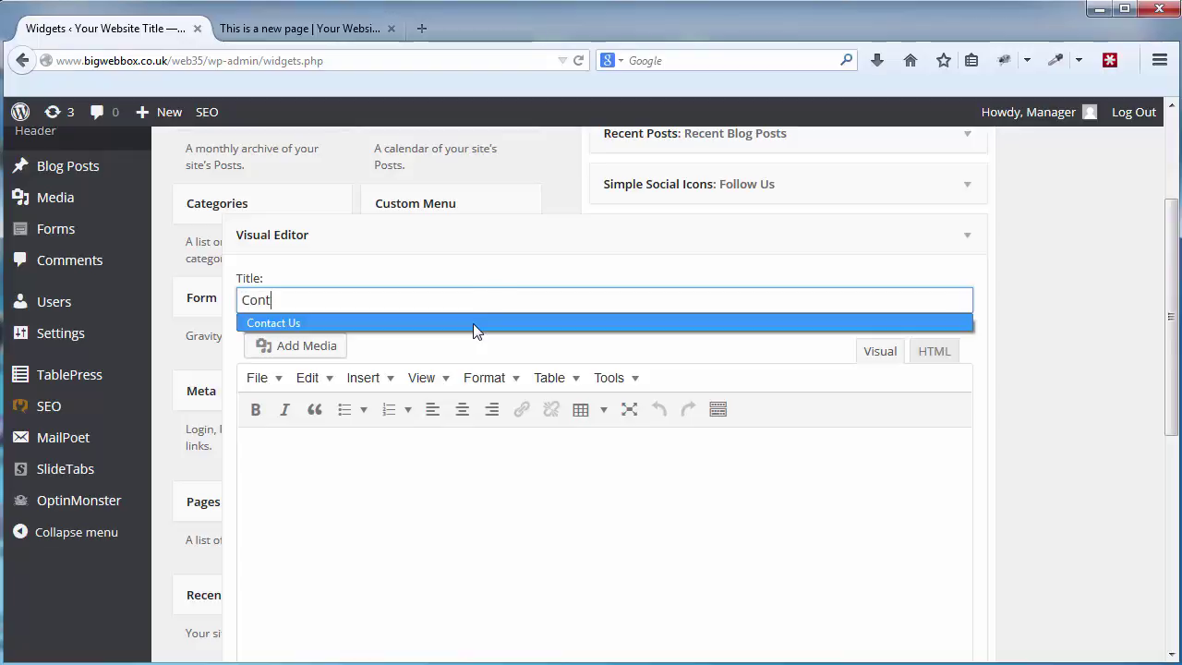
{"action": "left_click", "coordinate": [473, 323]}
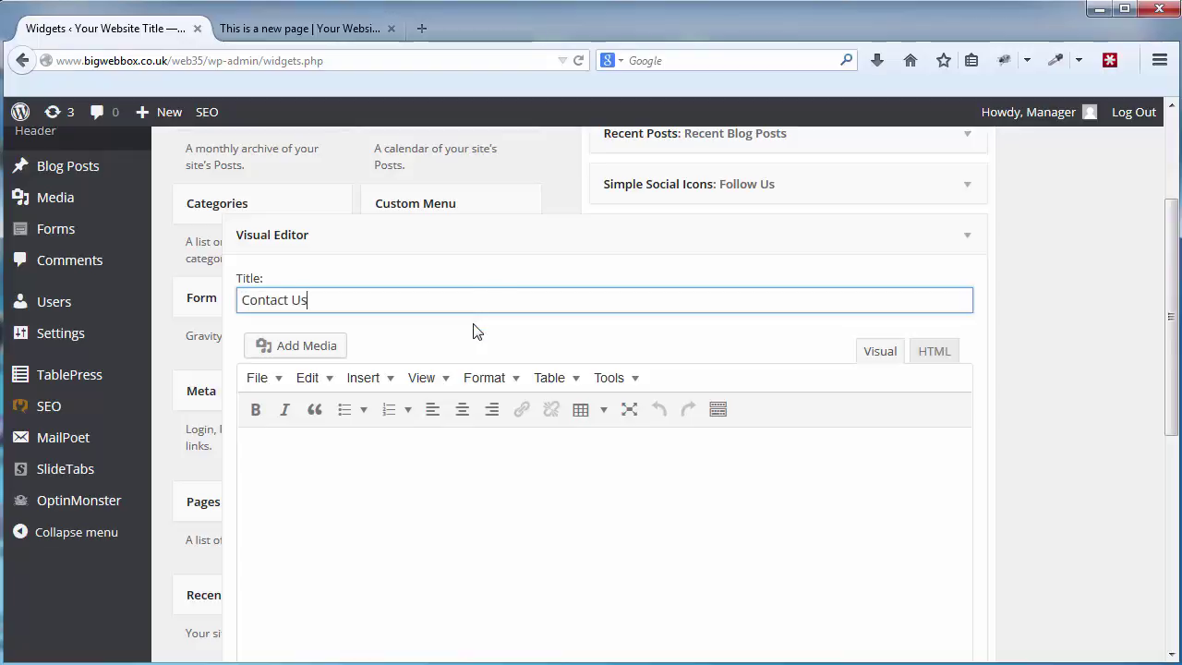
Enter a phone line and an e-mail line in the widget body, then save it.
{"action": "left_click", "coordinate": [362, 449]}
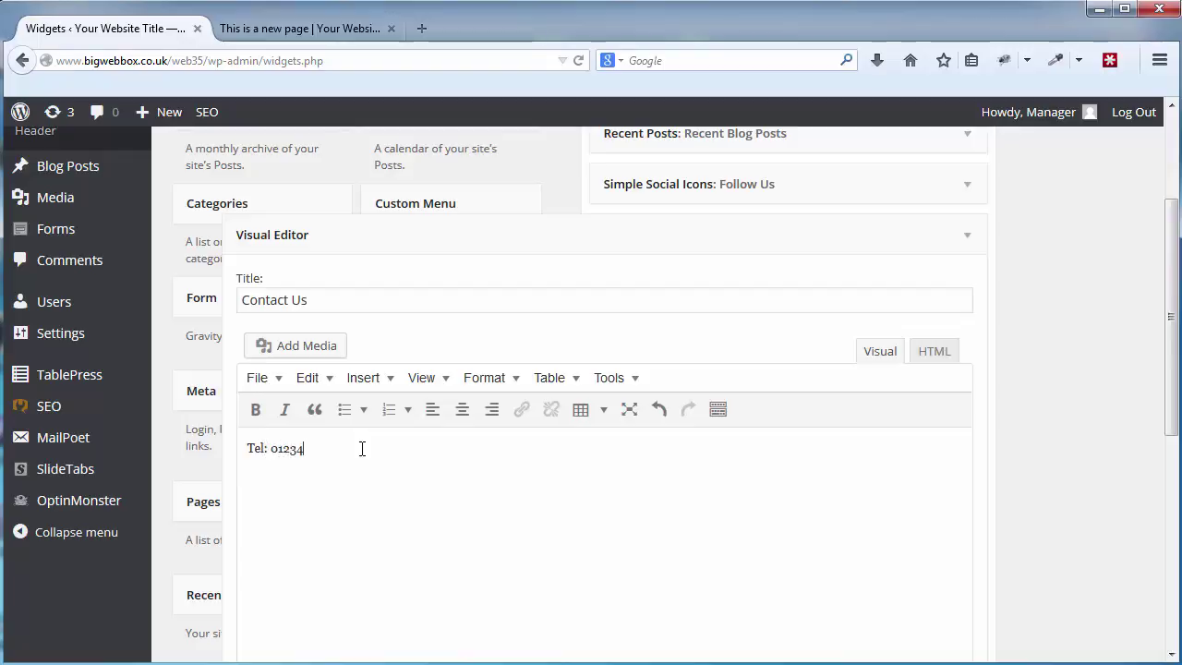
{"action": "key", "text": "Return"}
{"action": "type", "text": "Email: me@domian.com"}
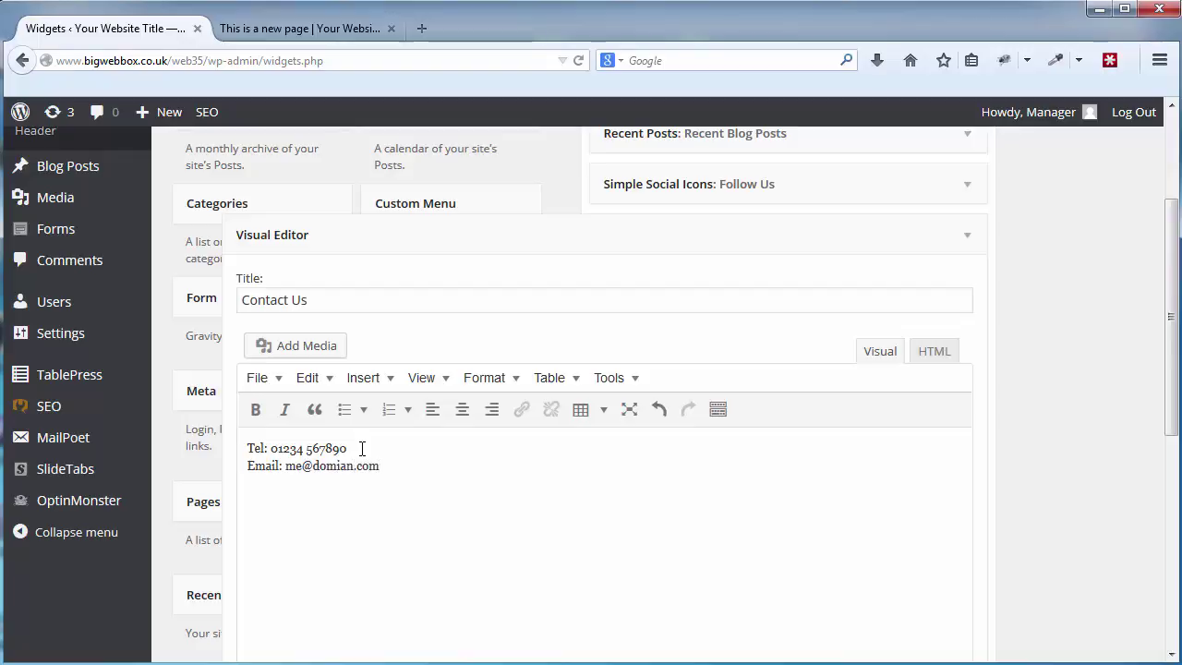
{"action": "left_click_drag", "start_coordinate": [1169, 384], "coordinate": [1175, 498]}
{"action": "left_click", "coordinate": [952, 623]}
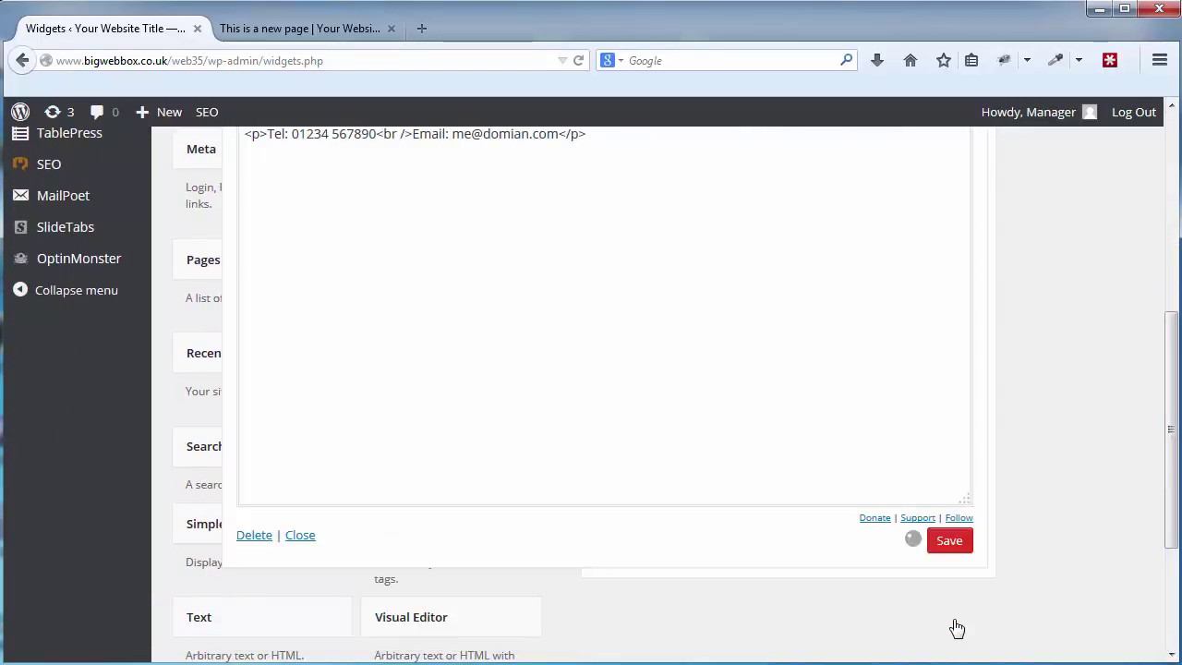
{"action": "left_click_drag", "start_coordinate": [1161, 489], "coordinate": [1168, 305]}
{"action": "left_click", "coordinate": [967, 406]}
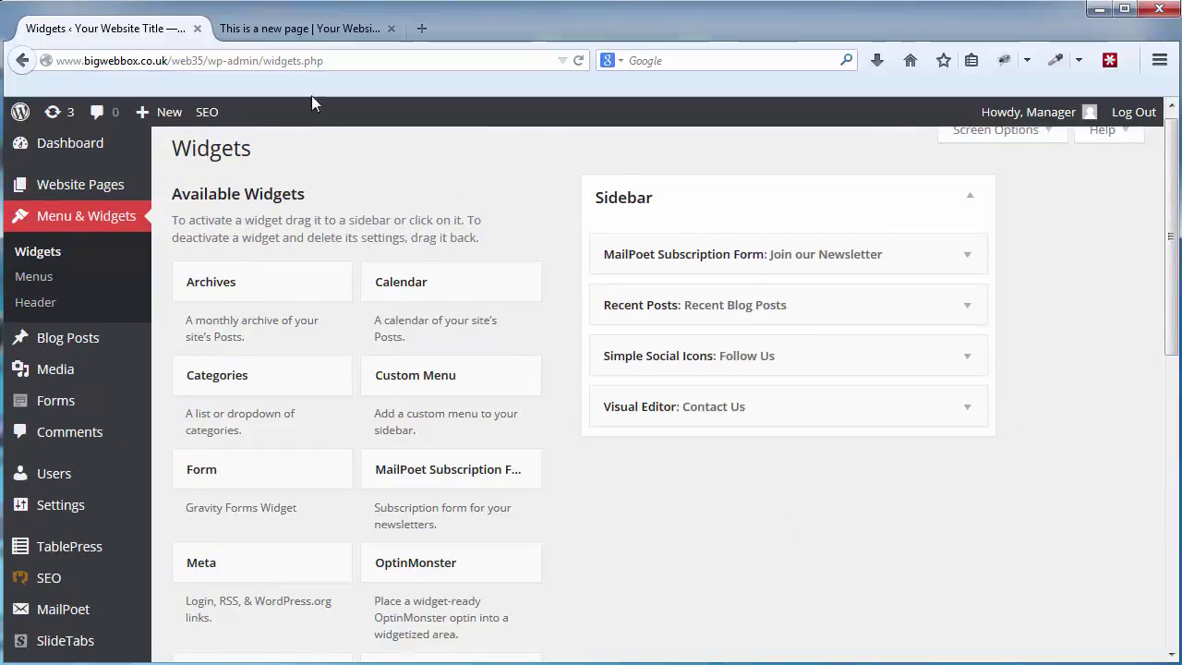
{"action": "left_click", "coordinate": [293, 32]}
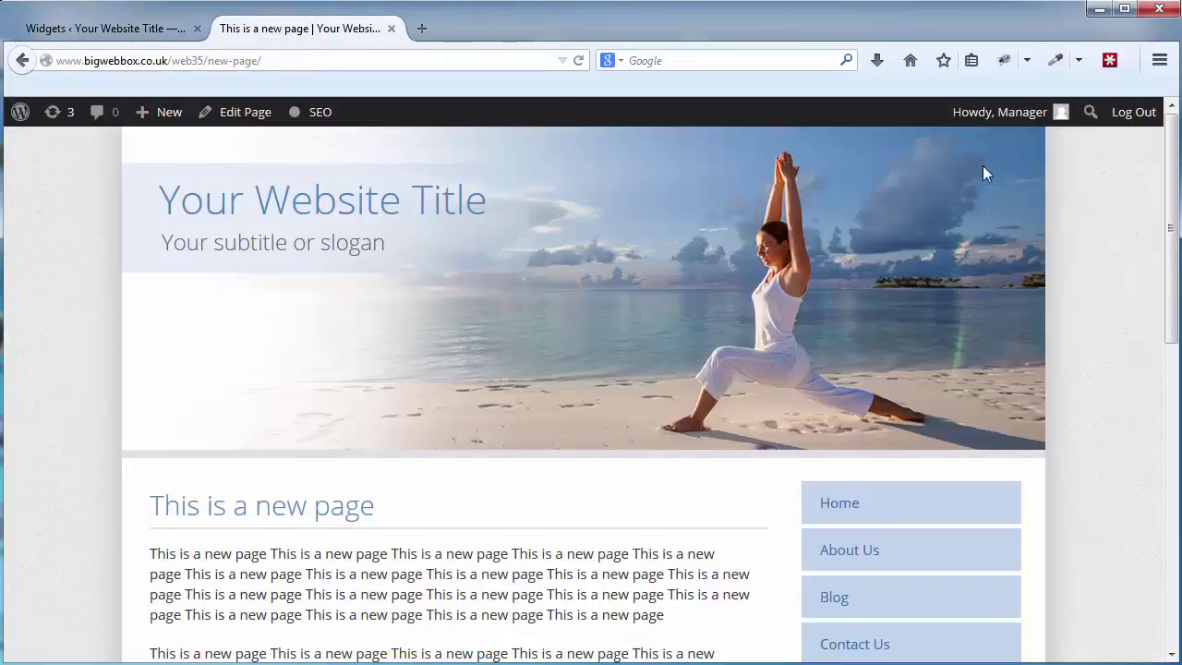
Reload the live page to view the new Contact Us widget in the sidebar.
{"action": "left_click", "coordinate": [578, 61]}
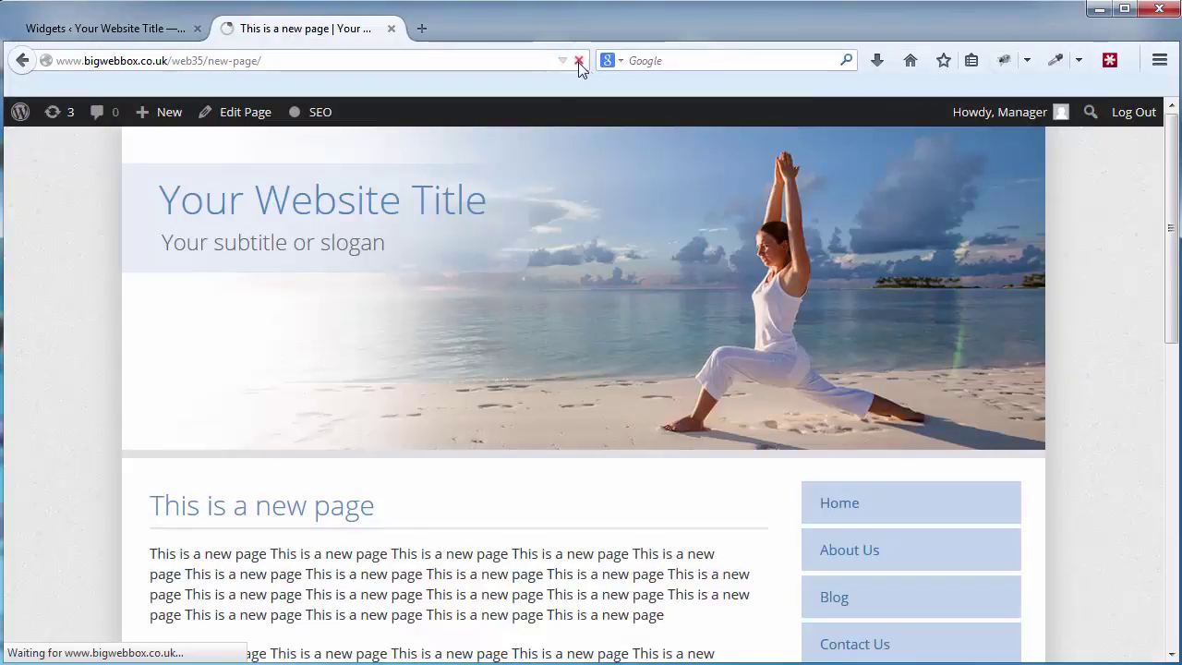
{"action": "left_click_drag", "start_coordinate": [1178, 167], "coordinate": [1176, 517]}
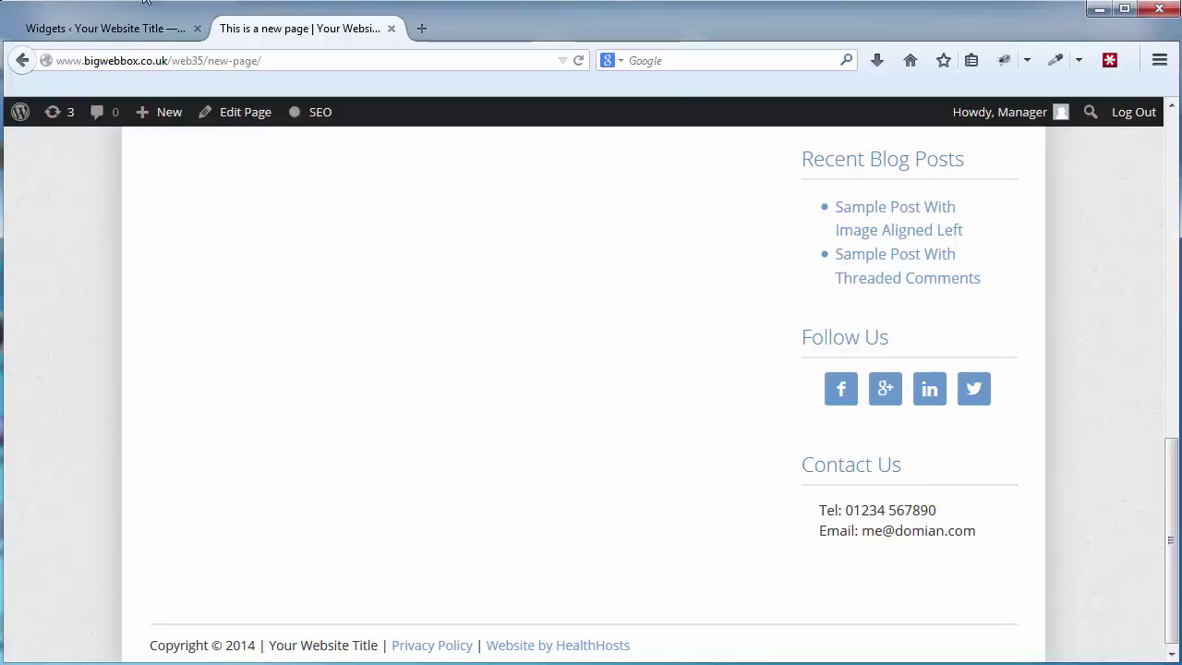
{"action": "left_click", "coordinate": [139, 31]}
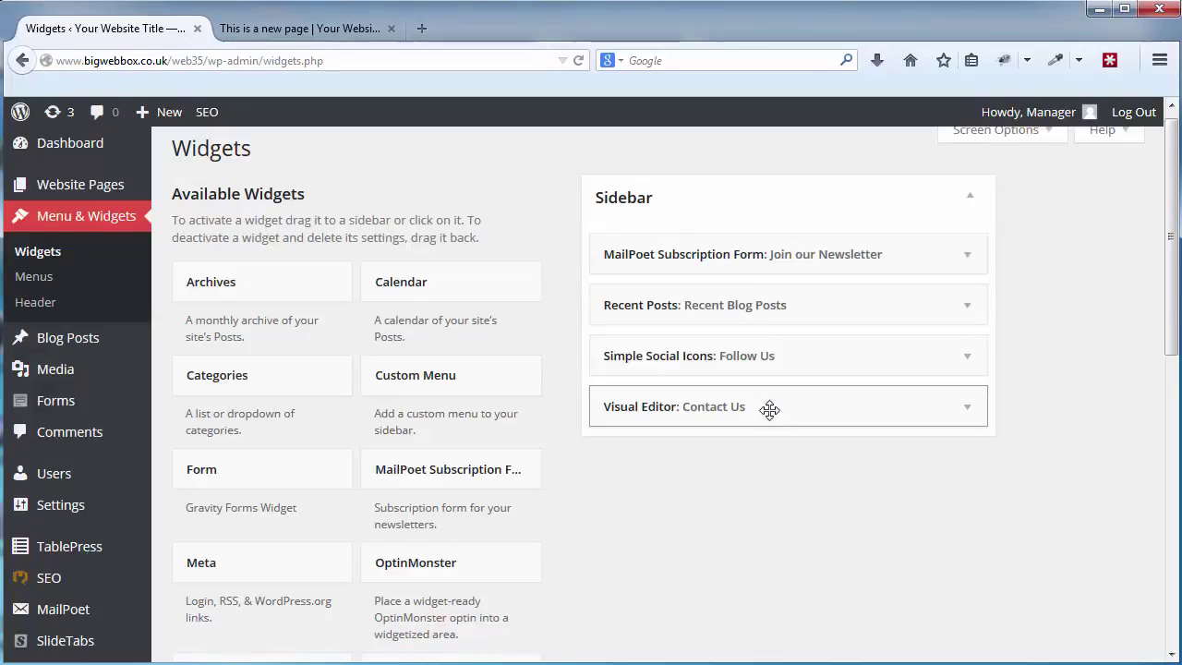
Move the Contact Us widget to the top of the Sidebar and check it on the reloaded live page.
{"action": "left_click_drag", "start_coordinate": [769, 409], "coordinate": [808, 244]}
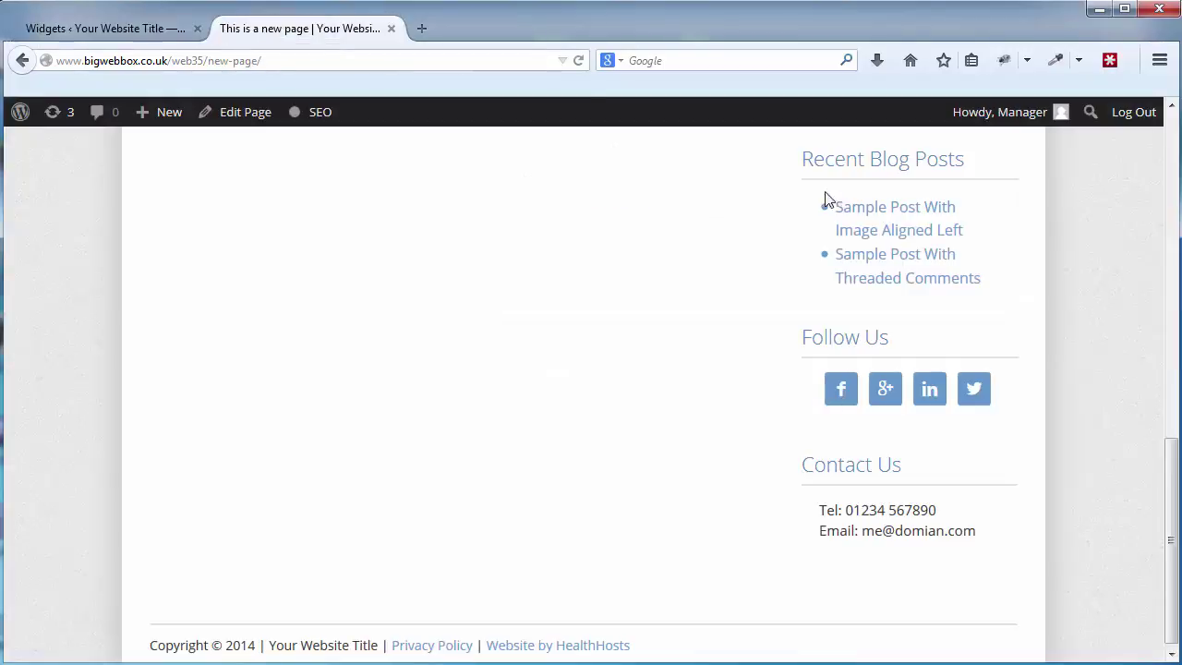
{"action": "left_click", "coordinate": [268, 30]}
{"action": "left_click", "coordinate": [576, 61]}
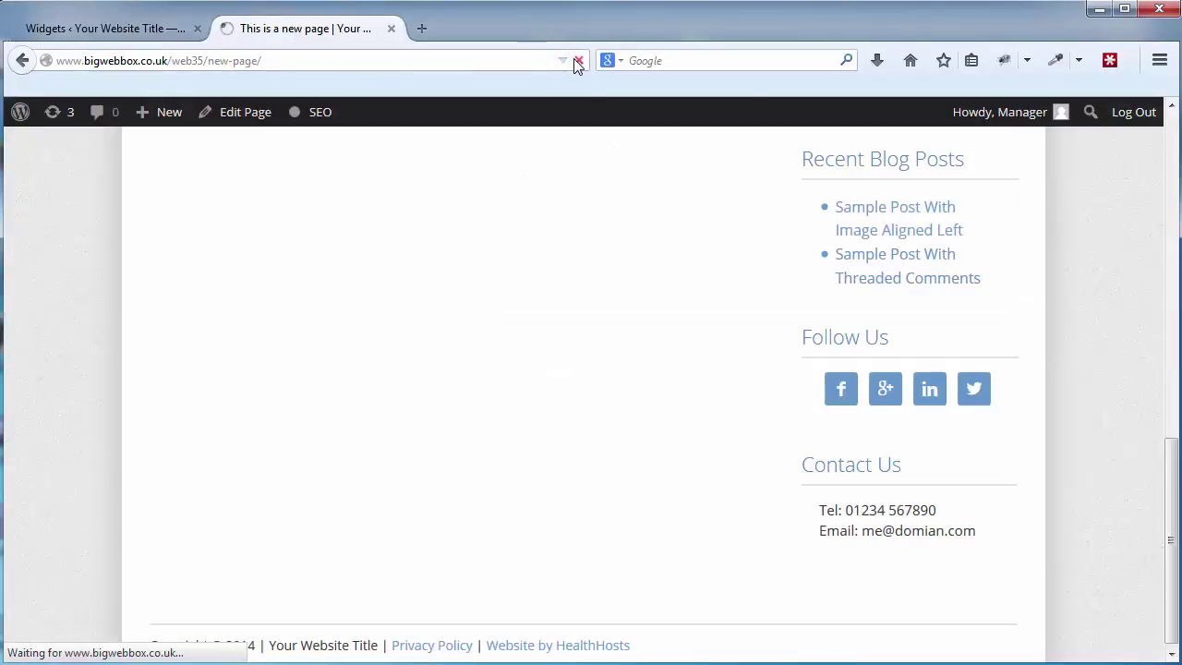
{"action": "left_click_drag", "start_coordinate": [1170, 541], "coordinate": [1165, 292]}
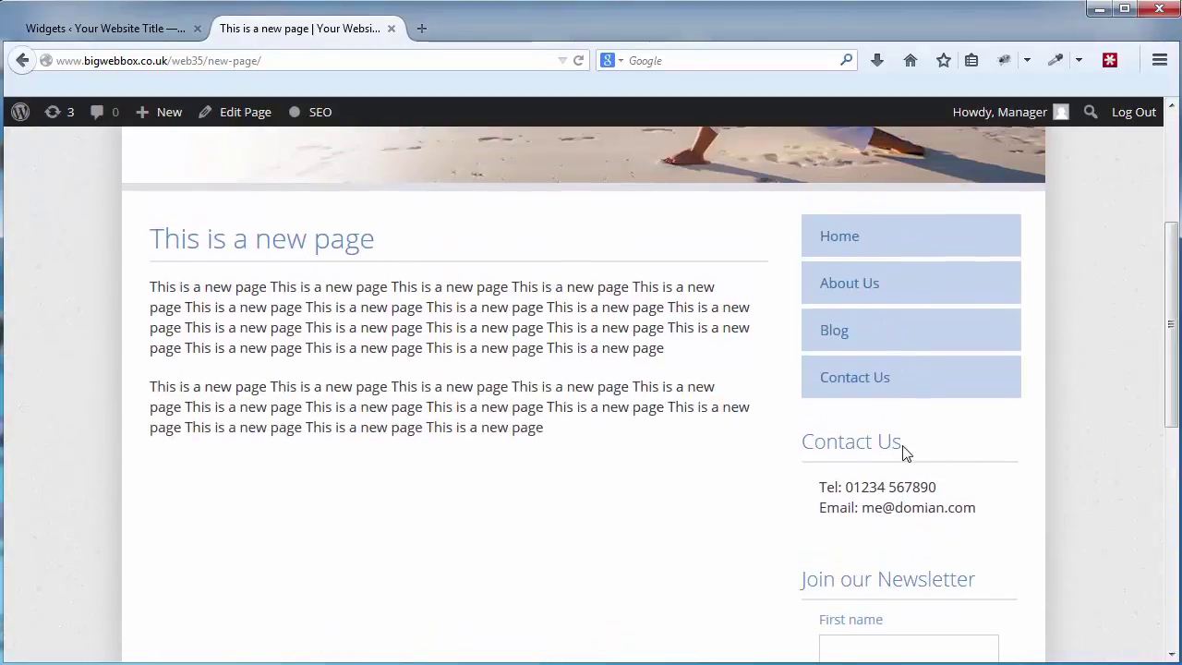
{"action": "left_click_drag", "start_coordinate": [1173, 319], "coordinate": [1171, 139]}
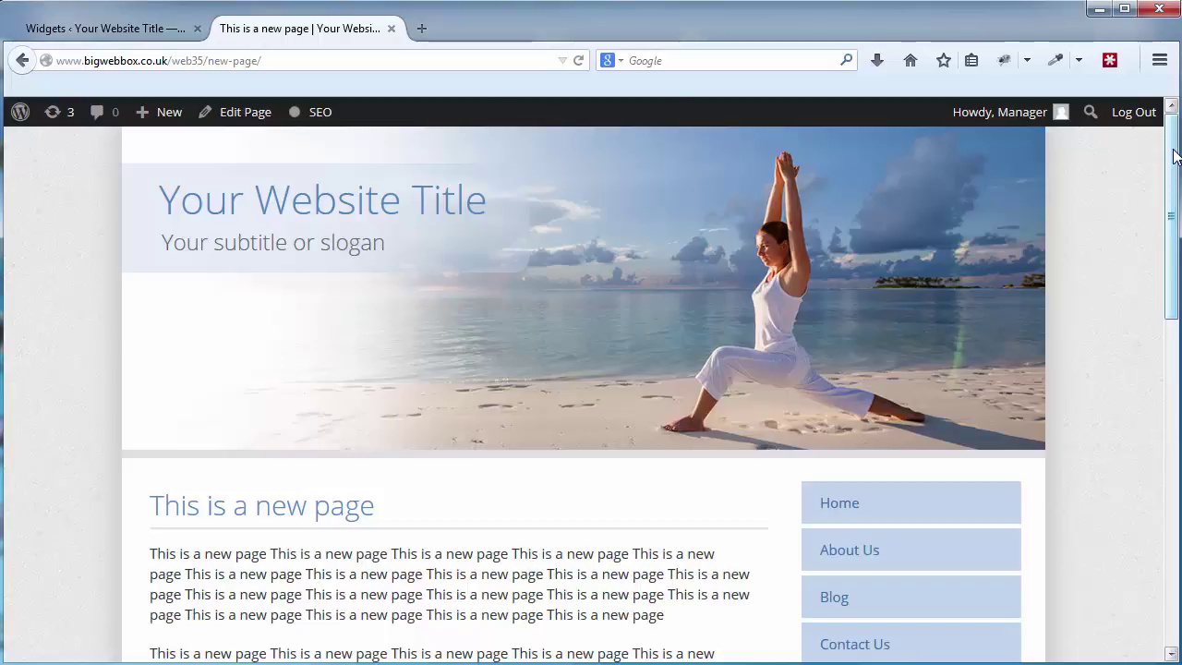
{"action": "left_click_drag", "start_coordinate": [1175, 155], "coordinate": [1171, 207]}
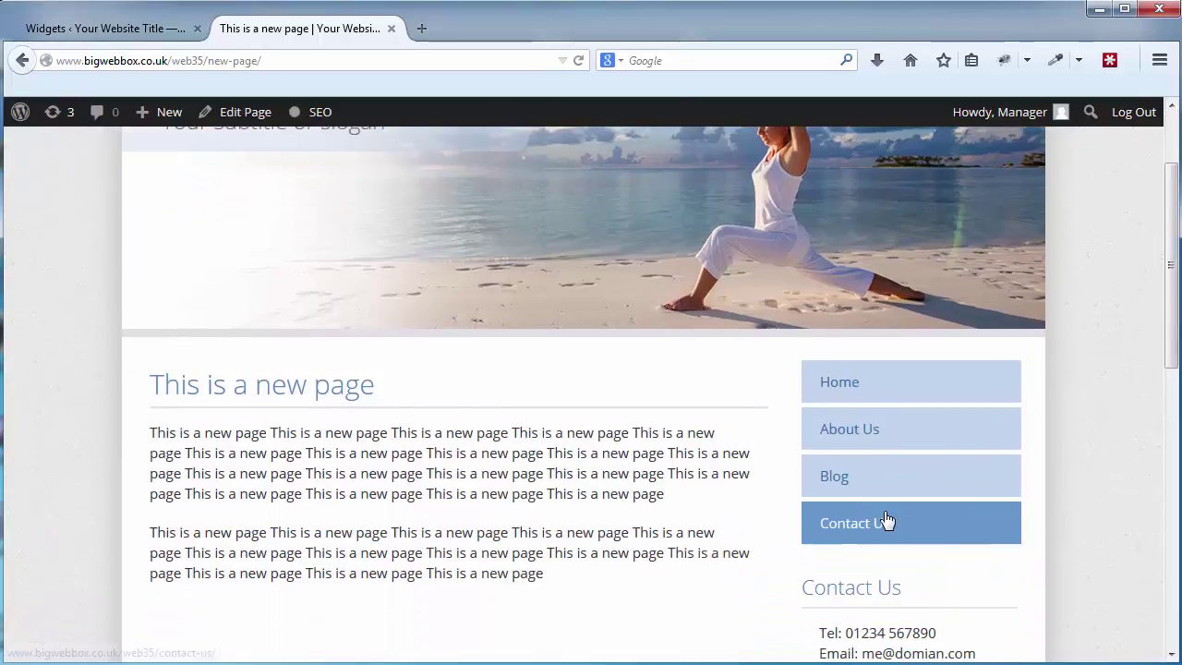
{"action": "left_click_drag", "start_coordinate": [1174, 314], "coordinate": [1174, 201]}
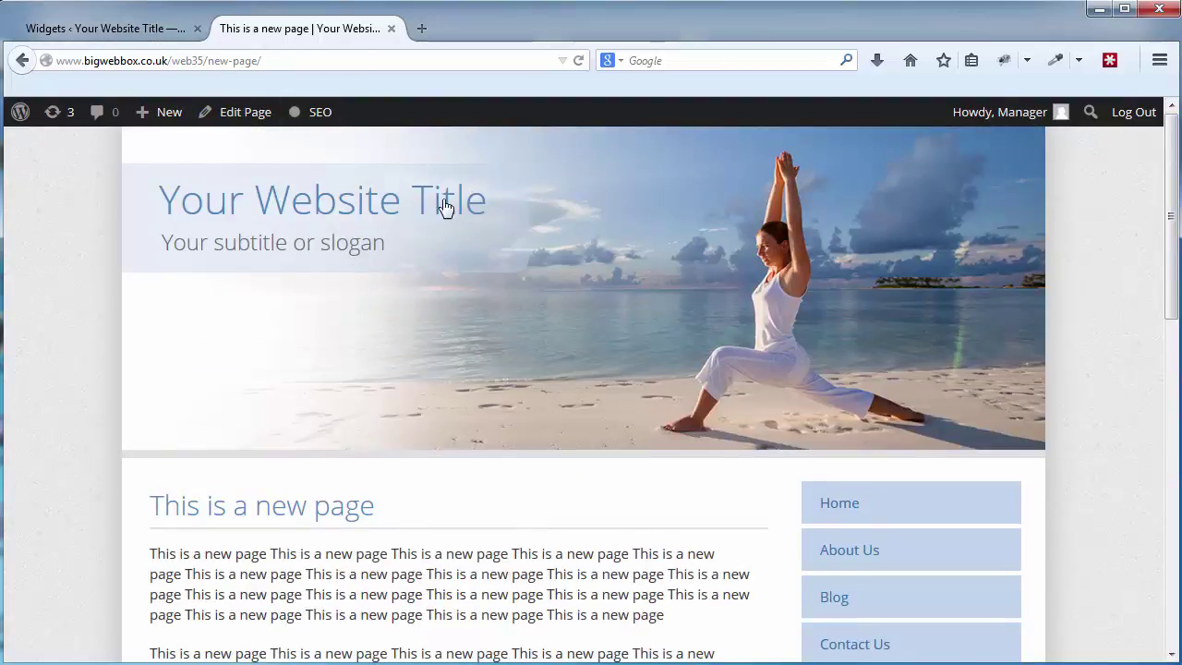
{"action": "left_click", "coordinate": [125, 31]}
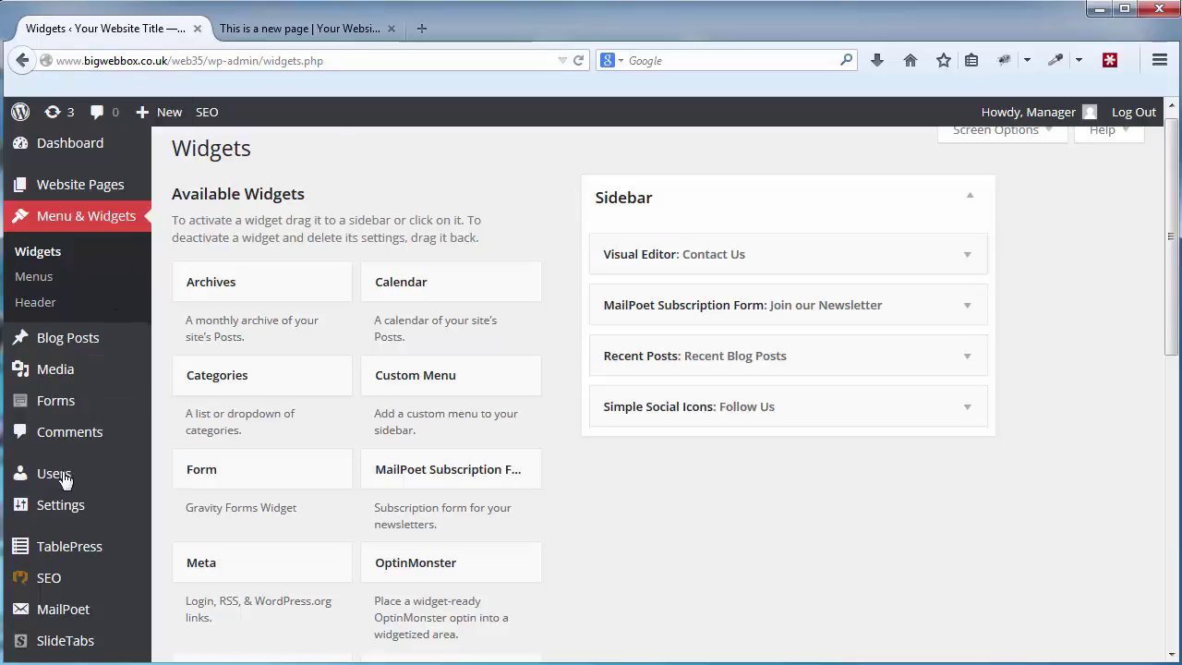
In General Settings, replace the Site Title with 'My website'.
{"action": "mouse_move", "coordinate": [55, 510]}
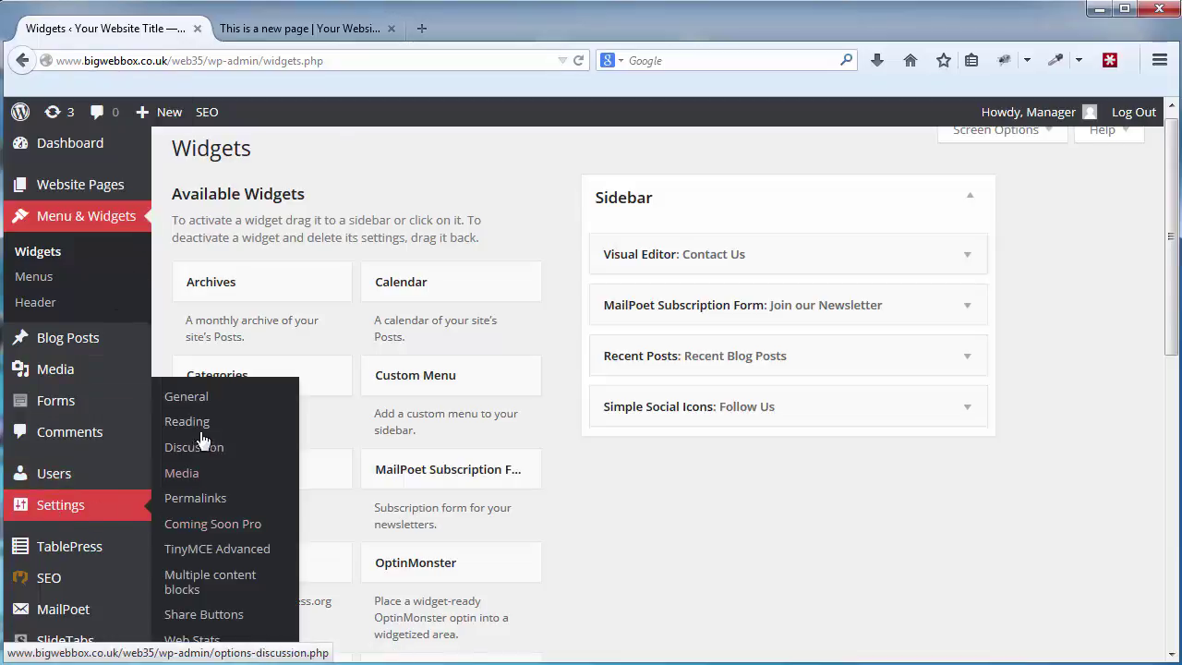
{"action": "left_click", "coordinate": [187, 397]}
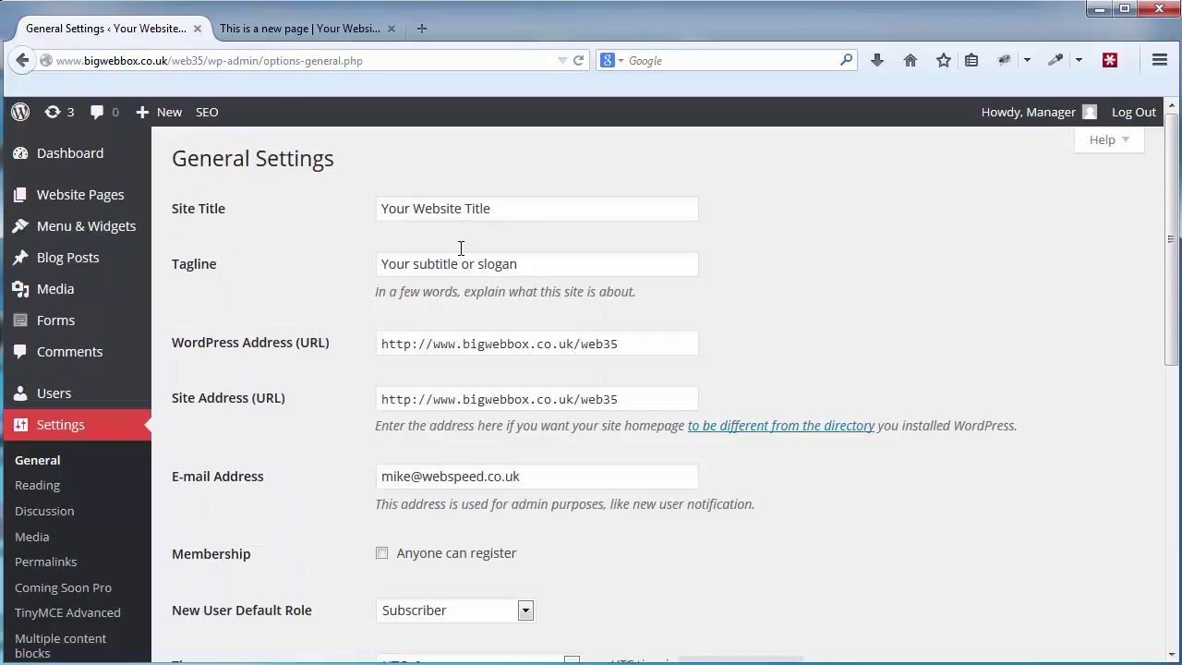
{"action": "left_click", "coordinate": [519, 210]}
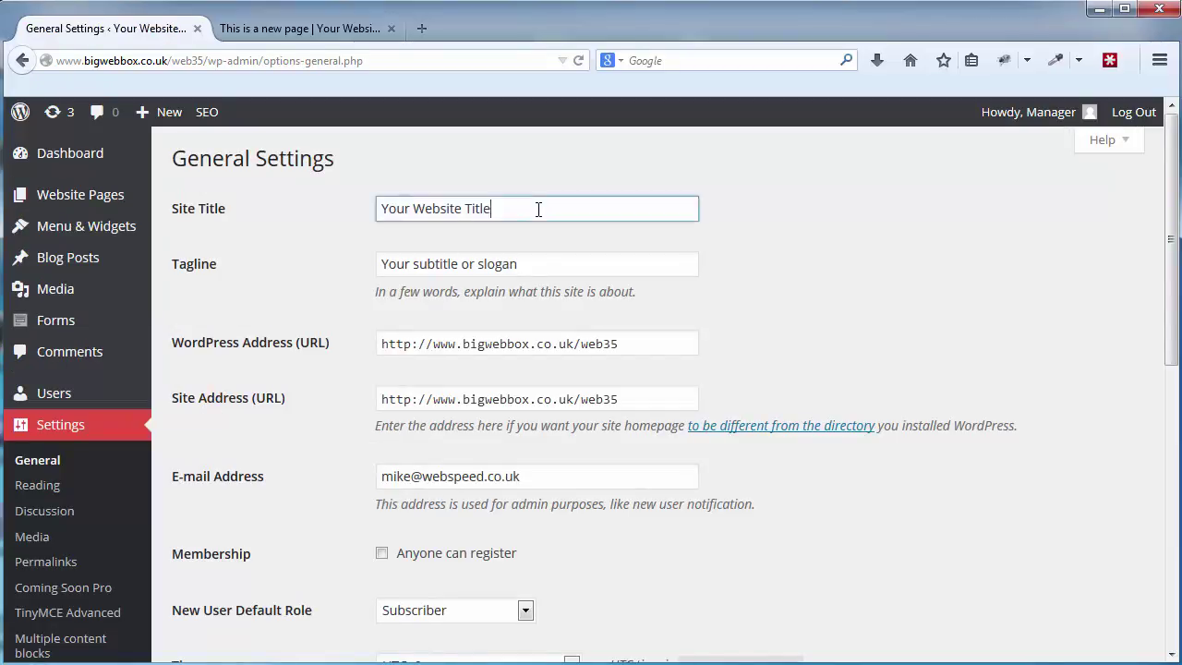
{"action": "key", "text": "ctrl+a"}
{"action": "mouse_move", "coordinate": [136, 167]}
{"action": "type", "text": "My website"}
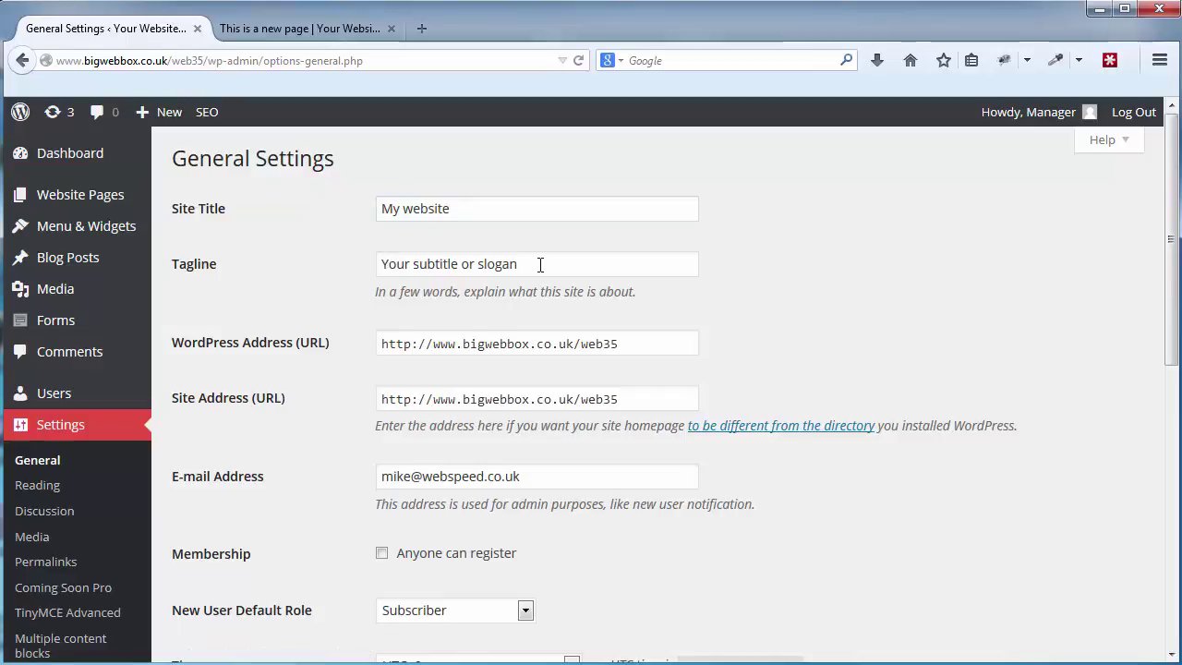
{"action": "left_click_drag", "start_coordinate": [540, 265], "coordinate": [392, 254]}
{"action": "double_click", "coordinate": [436, 264]}
{"action": "left_click", "coordinate": [760, 304]}
Save the settings and reload the live new page to see 'My website'.
{"action": "scroll", "coordinate": [760, 304], "scroll_direction": "down", "scroll_amount": 1}
{"action": "scroll", "coordinate": [540, 424], "scroll_direction": "down", "scroll_amount": 10}
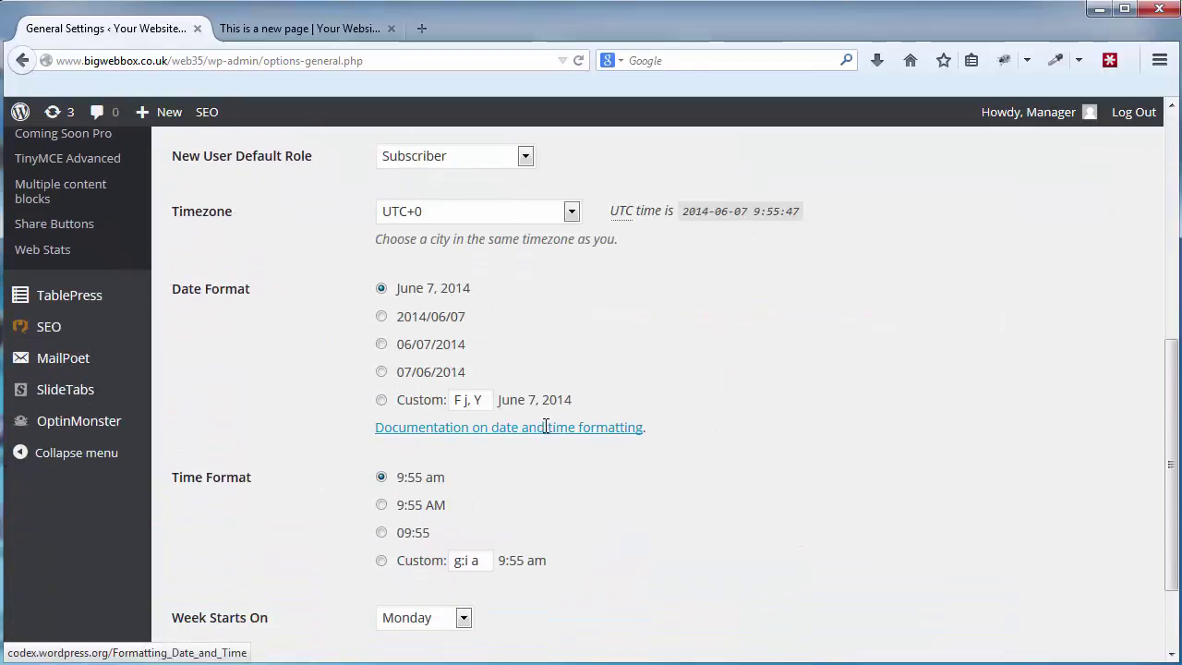
{"action": "left_click", "coordinate": [239, 570]}
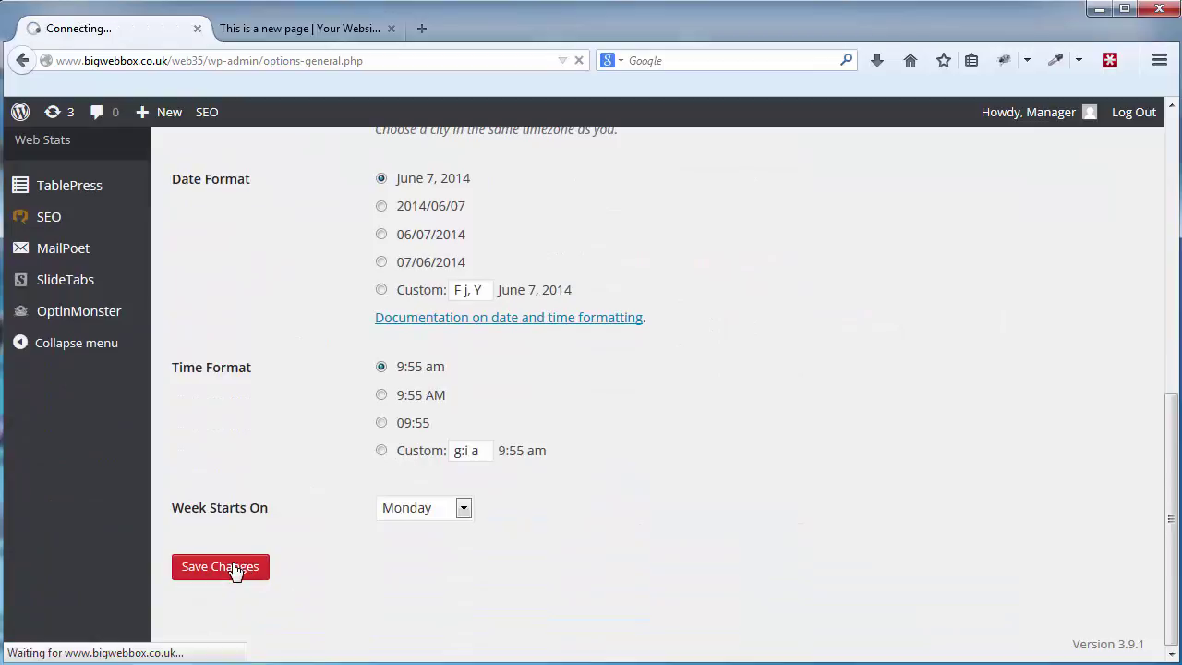
{"action": "left_click", "coordinate": [340, 30]}
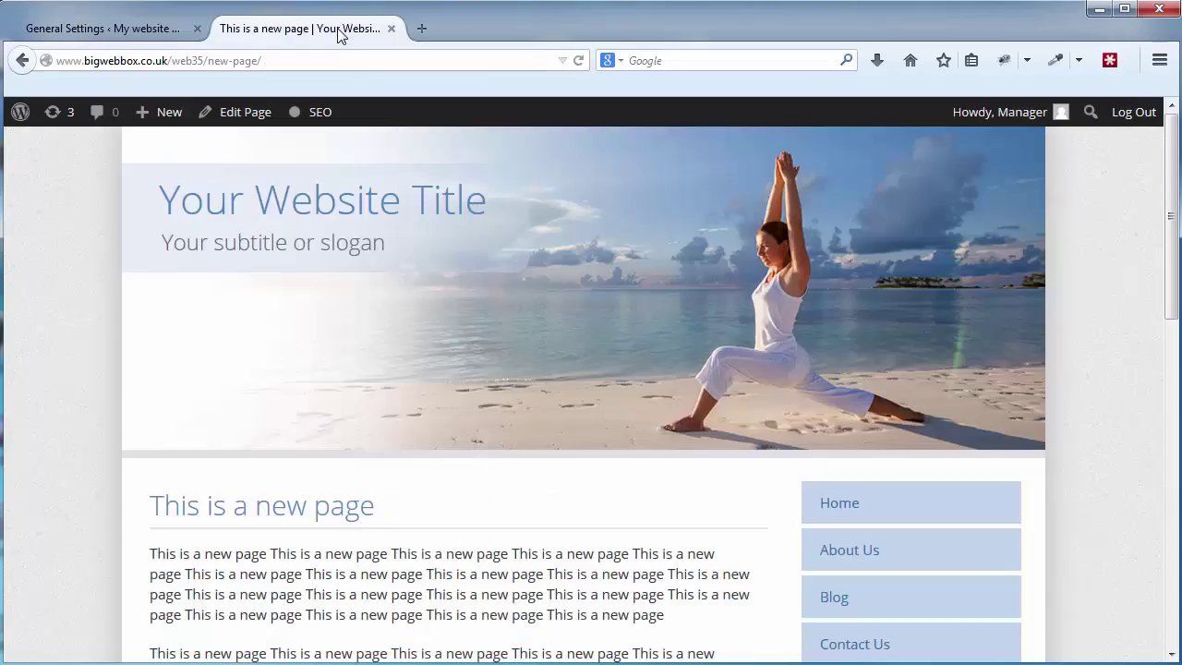
{"action": "left_click", "coordinate": [580, 60]}
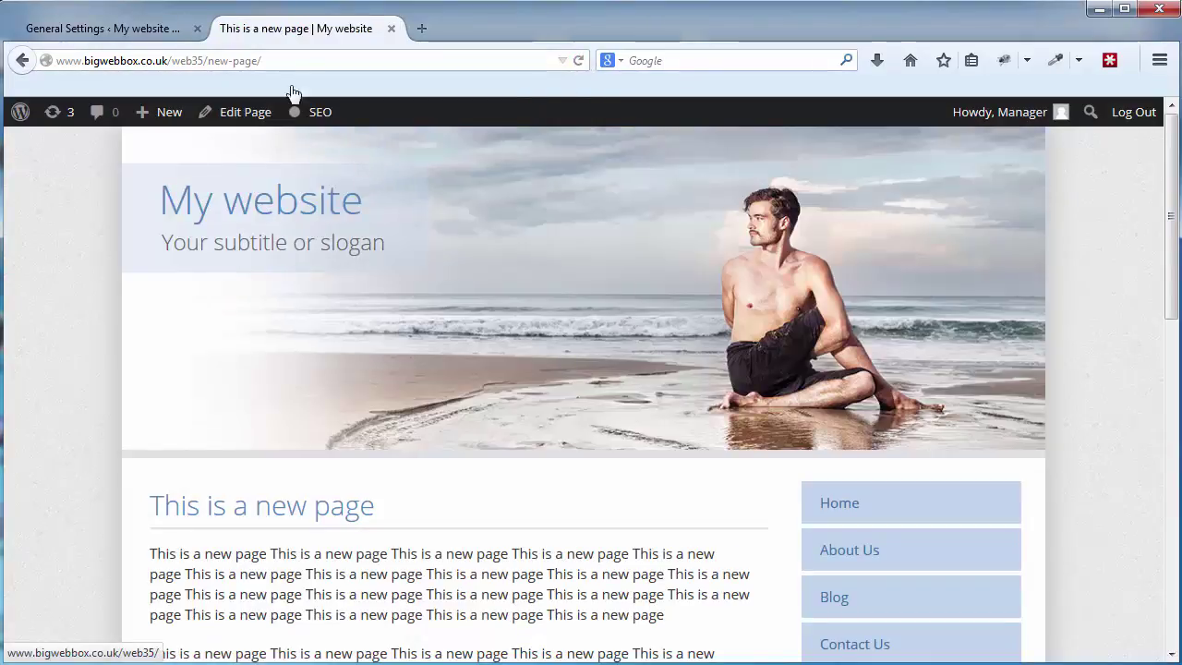
Set the Site Title back to 'Your Website Title', save, and reload the live page.
{"action": "left_click", "coordinate": [114, 28]}
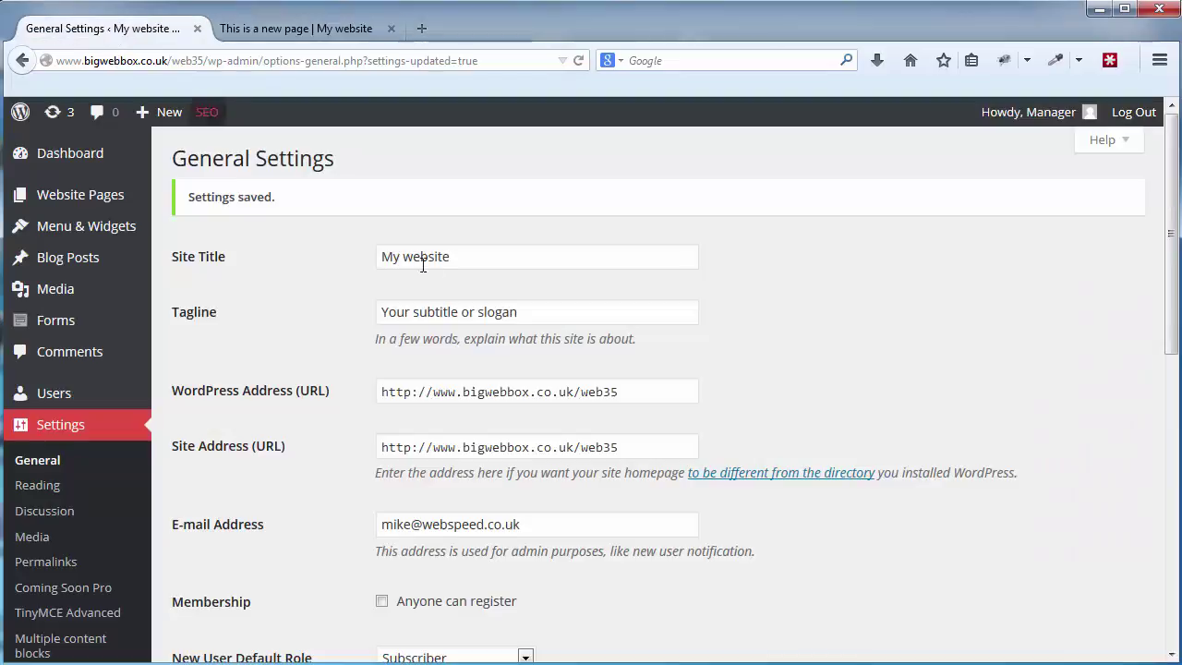
{"action": "left_click_drag", "start_coordinate": [469, 258], "coordinate": [231, 242]}
{"action": "type", "text": "Y"}
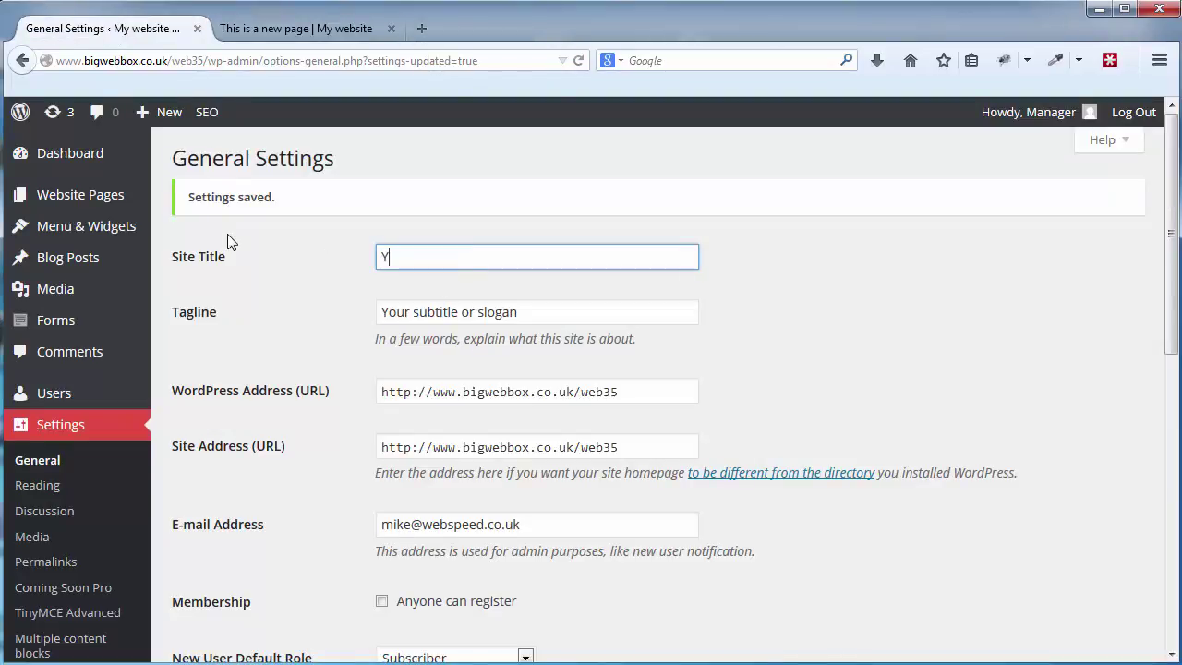
{"action": "type", "text": "our Website Title"}
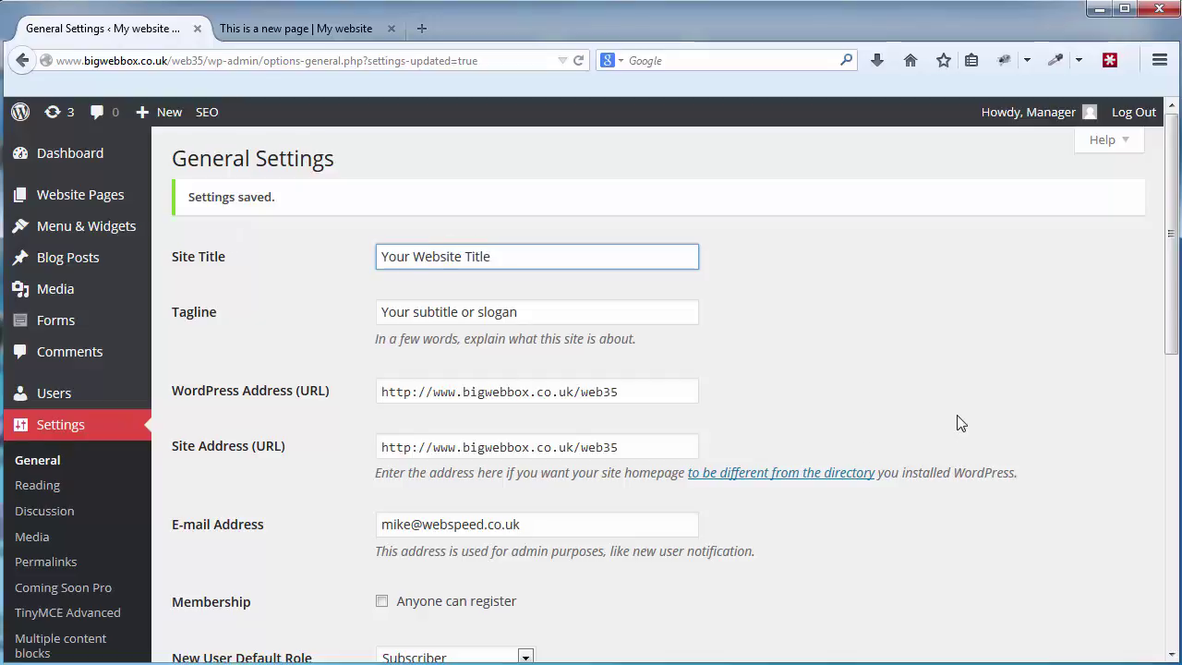
{"action": "scroll", "coordinate": [960, 423], "scroll_direction": "down", "scroll_amount": 2}
{"action": "scroll", "coordinate": [810, 426], "scroll_direction": "up", "scroll_amount": 2}
{"action": "scroll", "coordinate": [523, 527], "scroll_direction": "down", "scroll_amount": 10}
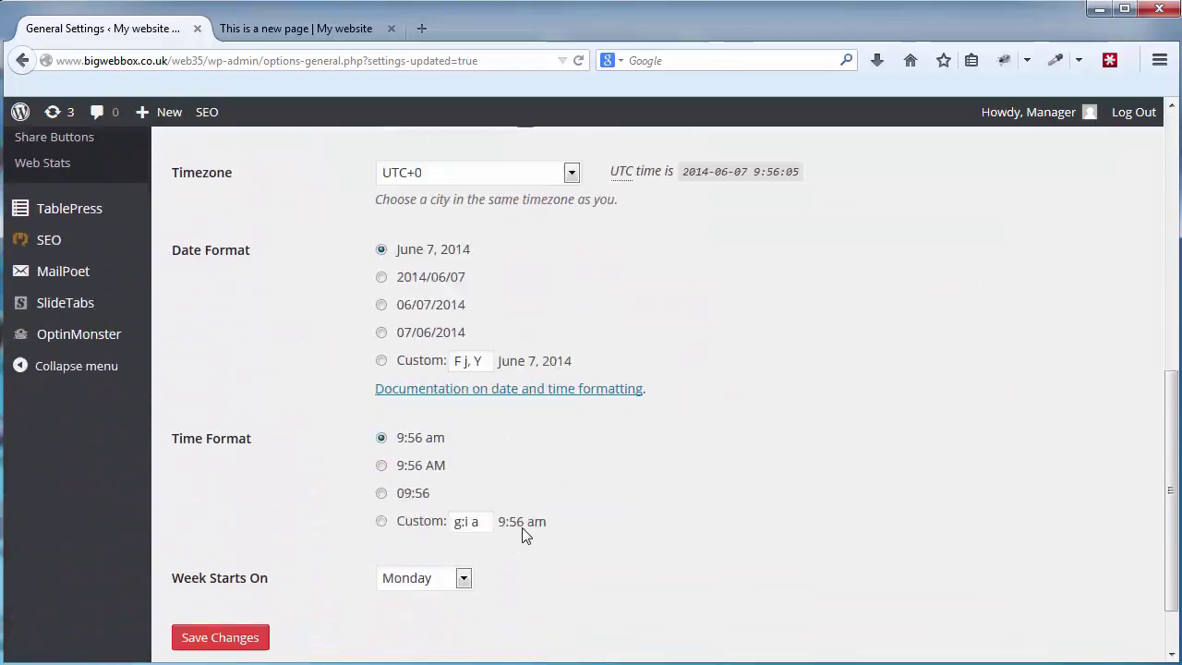
{"action": "left_click", "coordinate": [210, 570]}
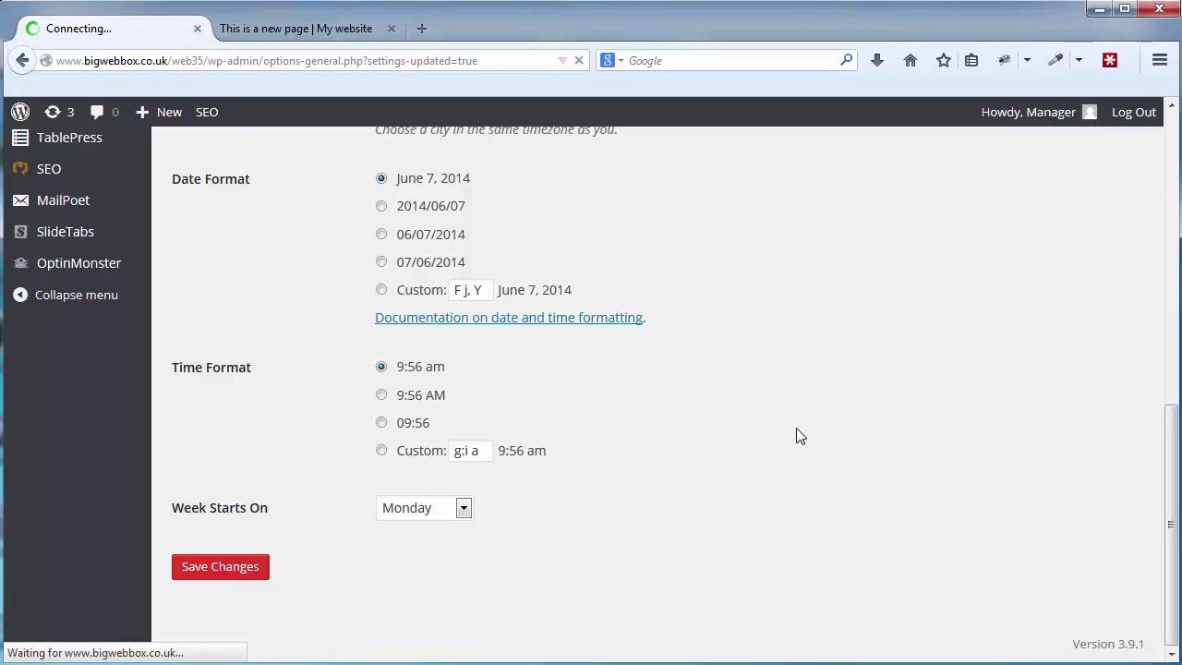
{"action": "left_click", "coordinate": [287, 32]}
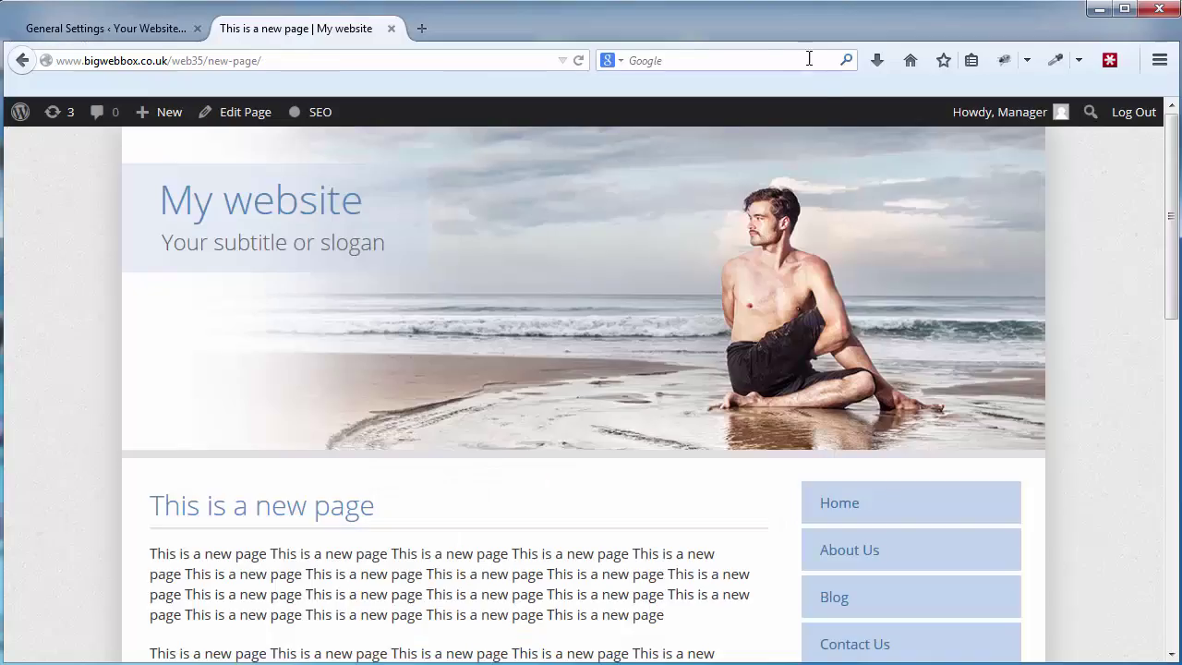
{"action": "left_click", "coordinate": [579, 60]}
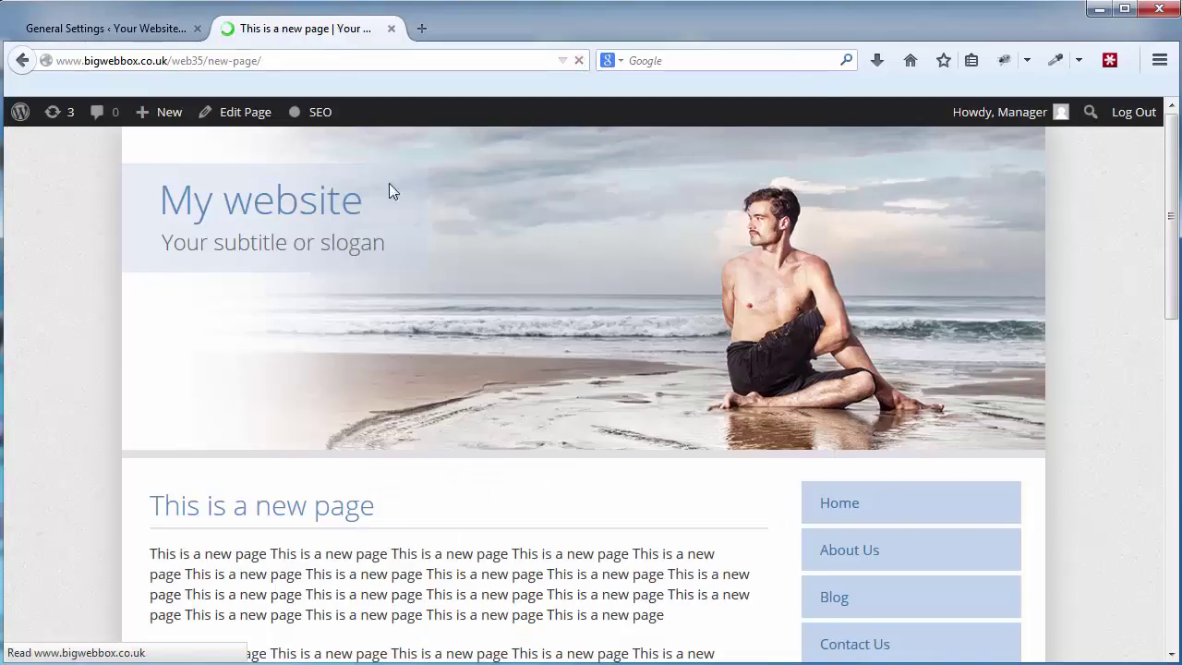